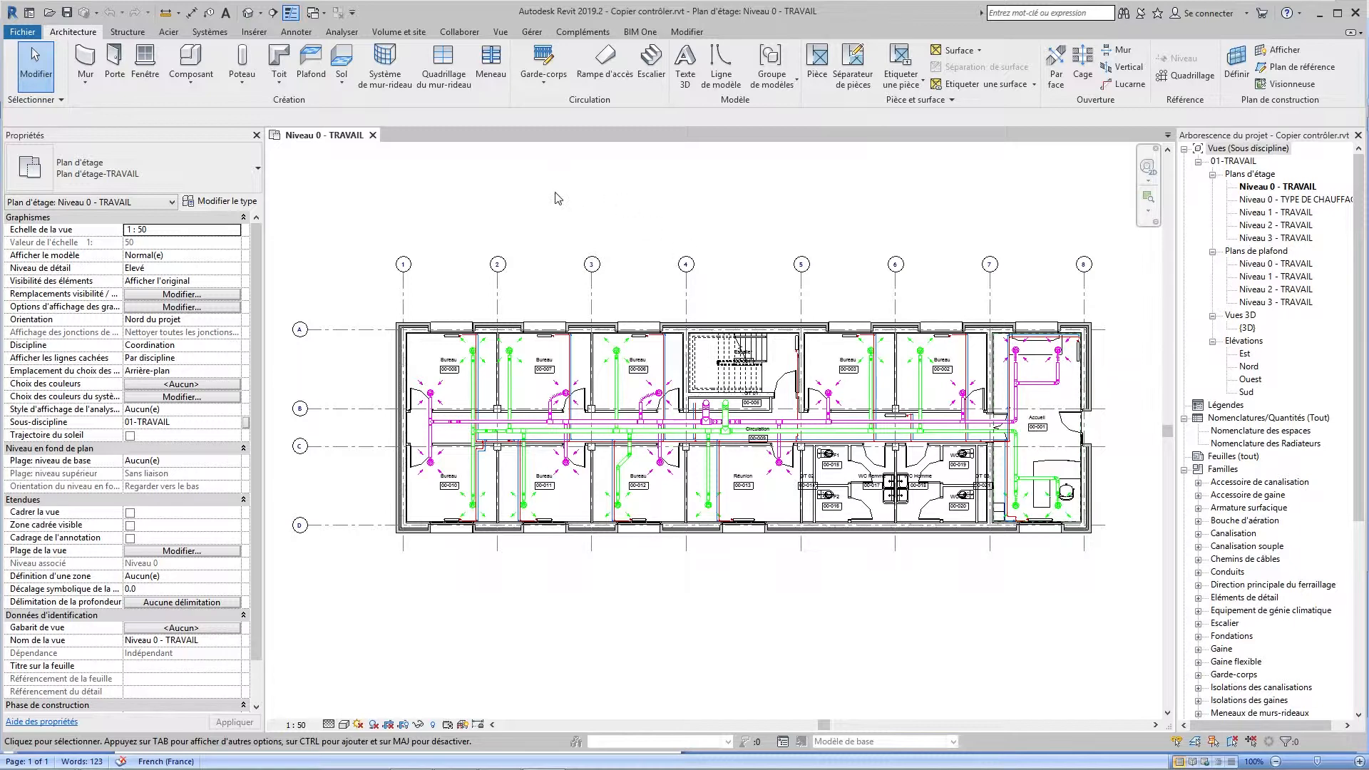
Start a Copy/Monitor session on the linked architectural model ARCHI FORMATION.rvt.
{"action": "left_click", "coordinate": [459, 32]}
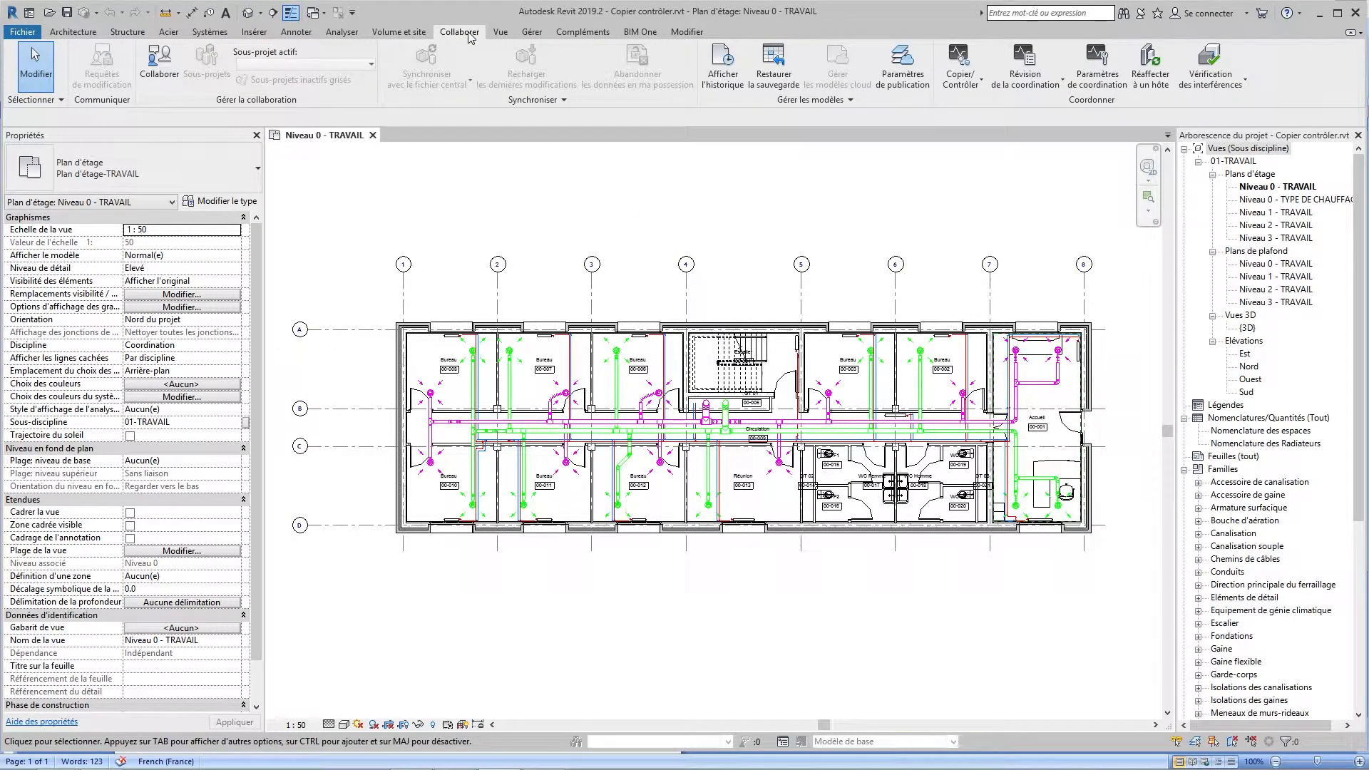
{"action": "left_click", "coordinate": [968, 84]}
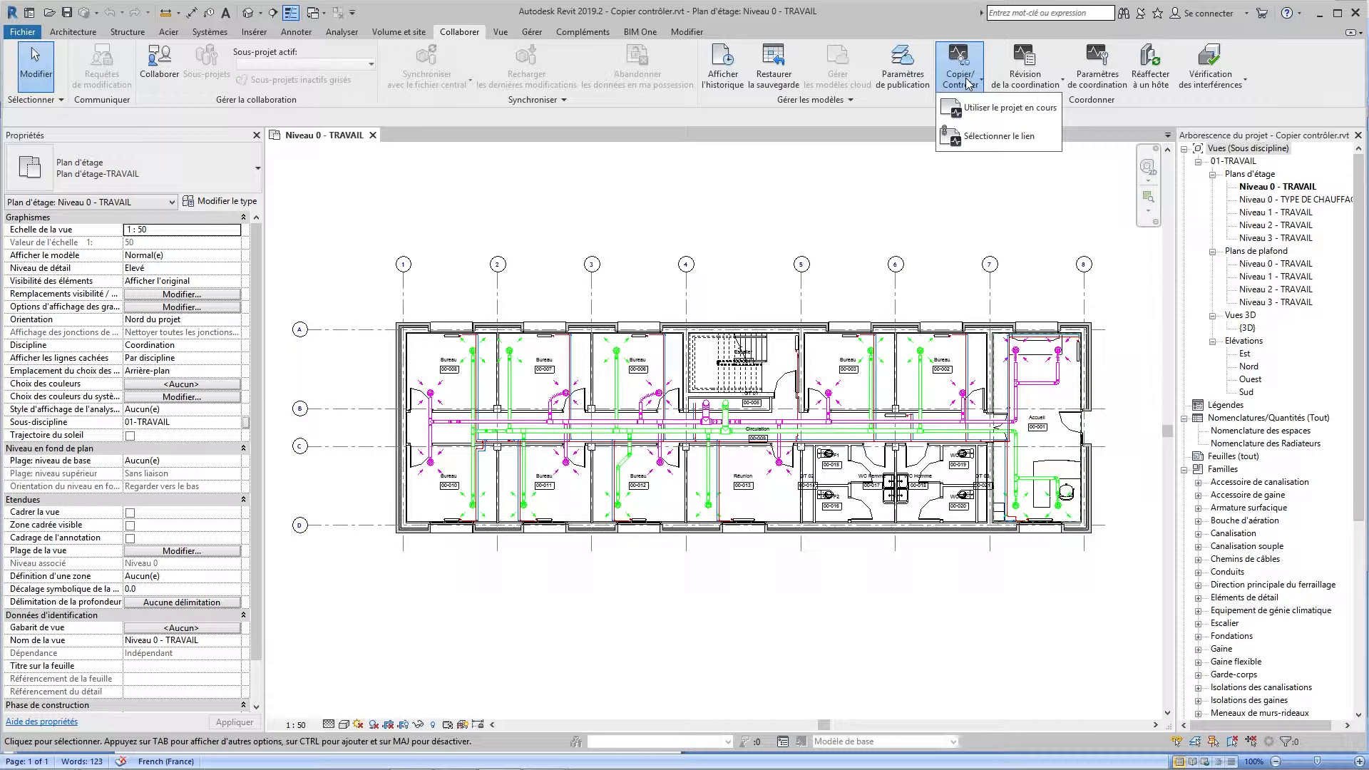
{"action": "left_click", "coordinate": [971, 137]}
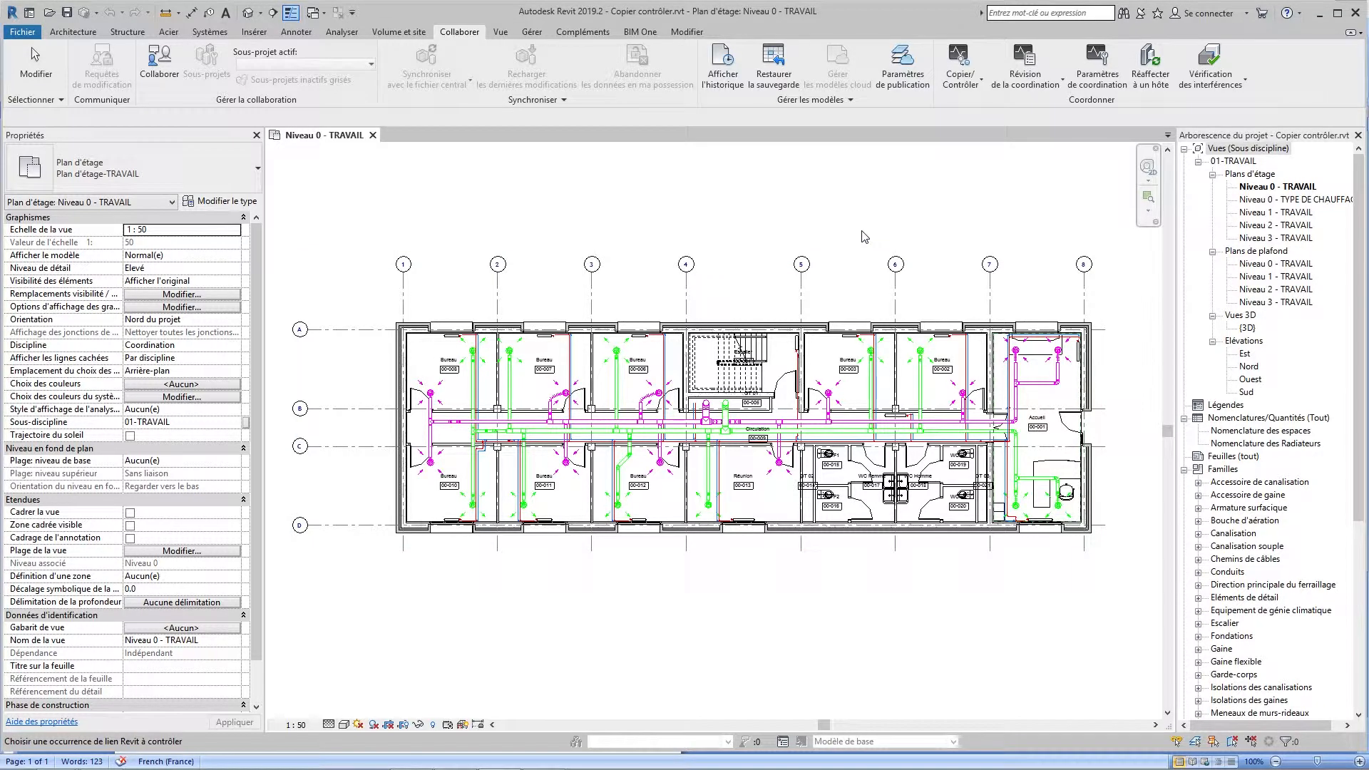
{"action": "left_click", "coordinate": [806, 271]}
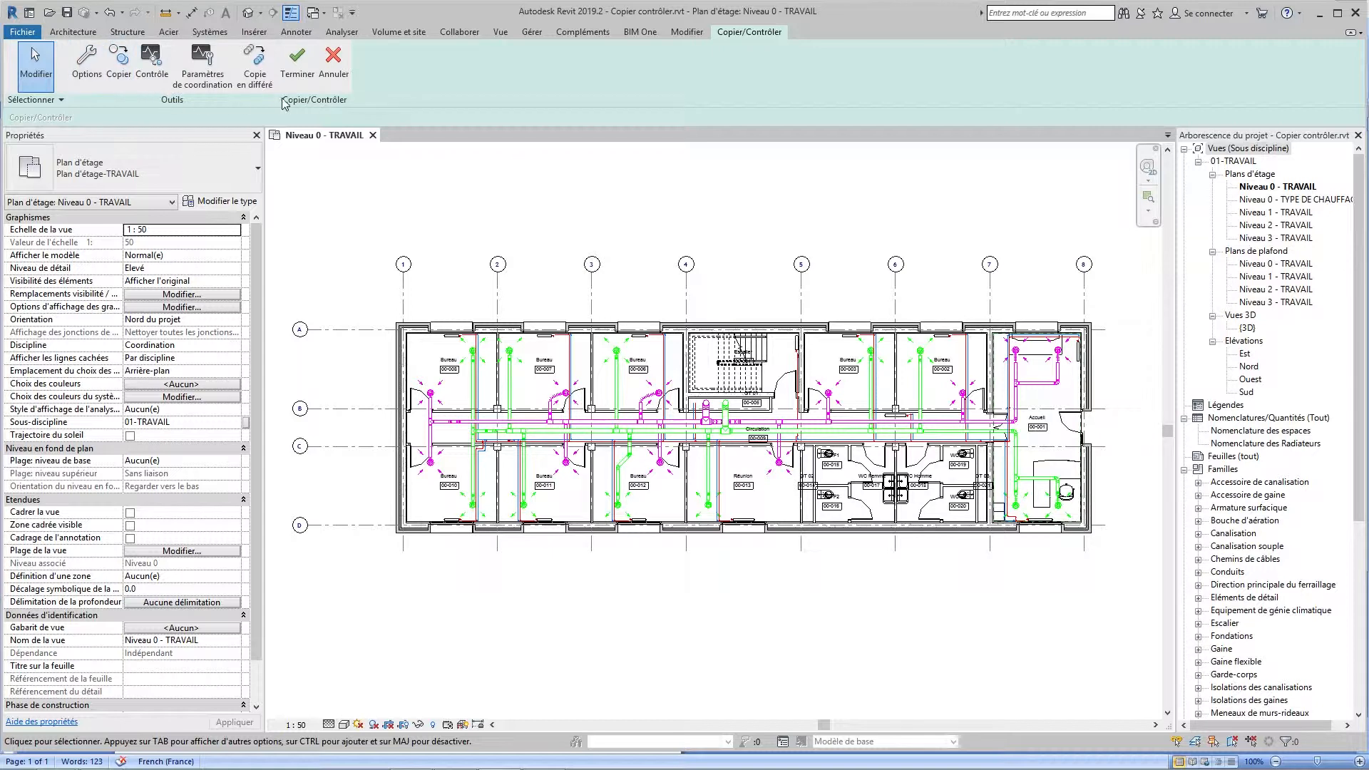
With multiple Copy enabled, select the linked toilets in WC F1 and WC F2 and the sinks between WC Femme and WC Homme.
{"action": "left_click", "coordinate": [127, 77]}
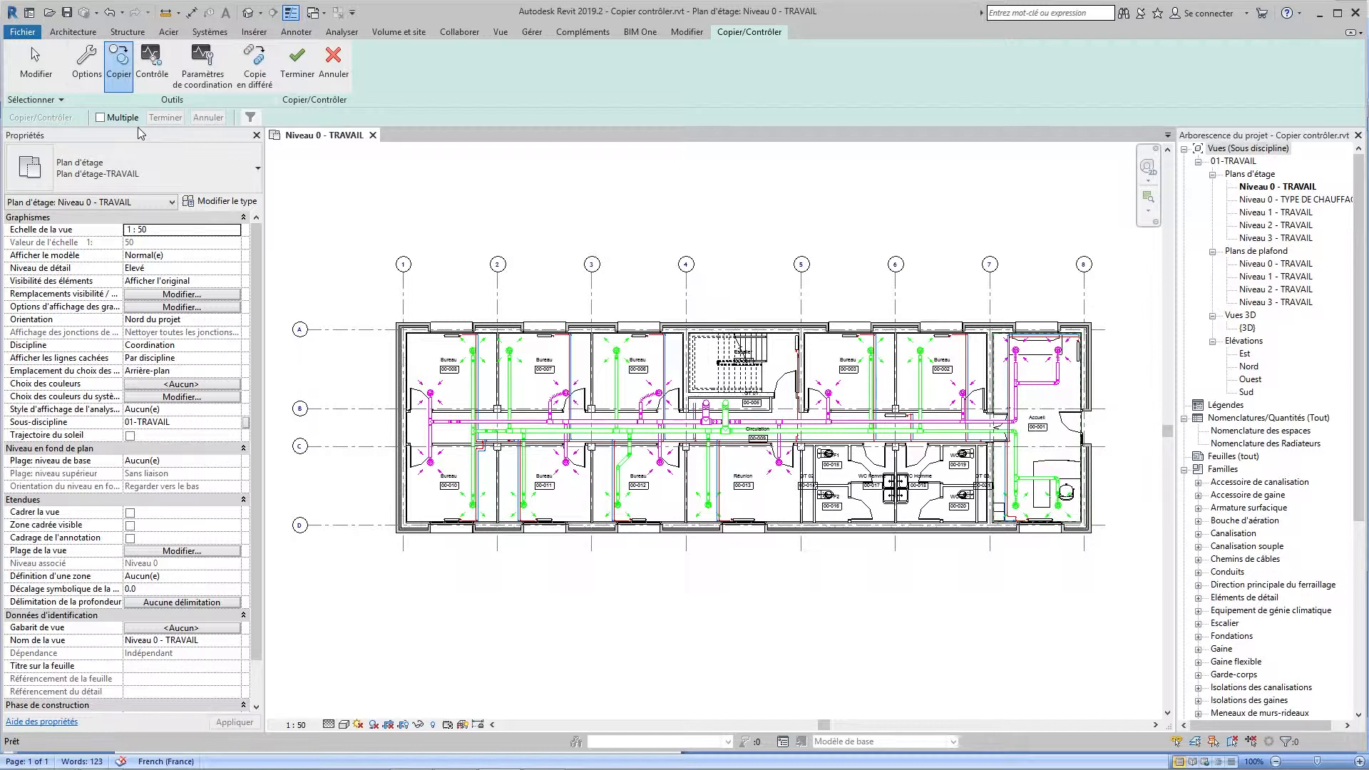
{"action": "left_click", "coordinate": [100, 119]}
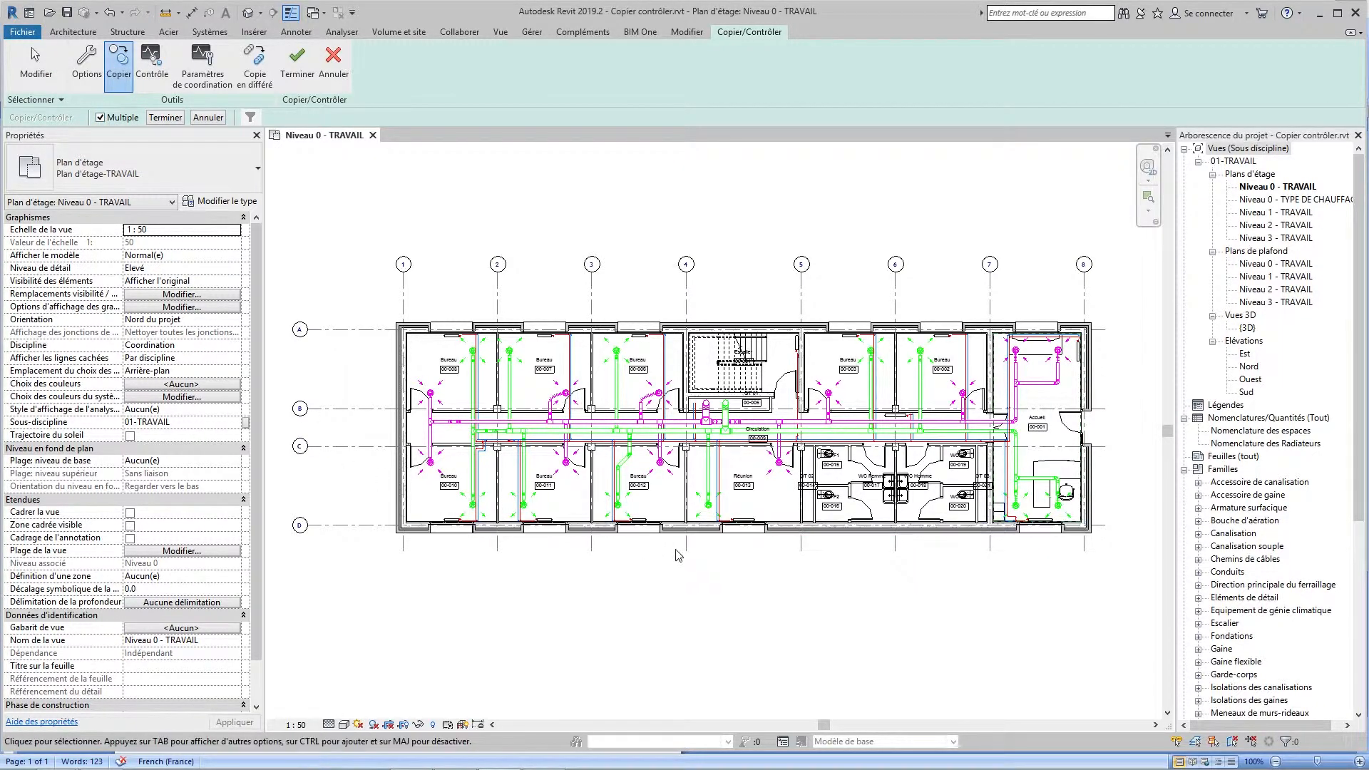
{"action": "middle_click_drag", "start_coordinate": [670, 560], "coordinate": [482, 514]}
{"action": "scroll", "coordinate": [604, 412], "scroll_direction": "up", "scroll_amount": 6}
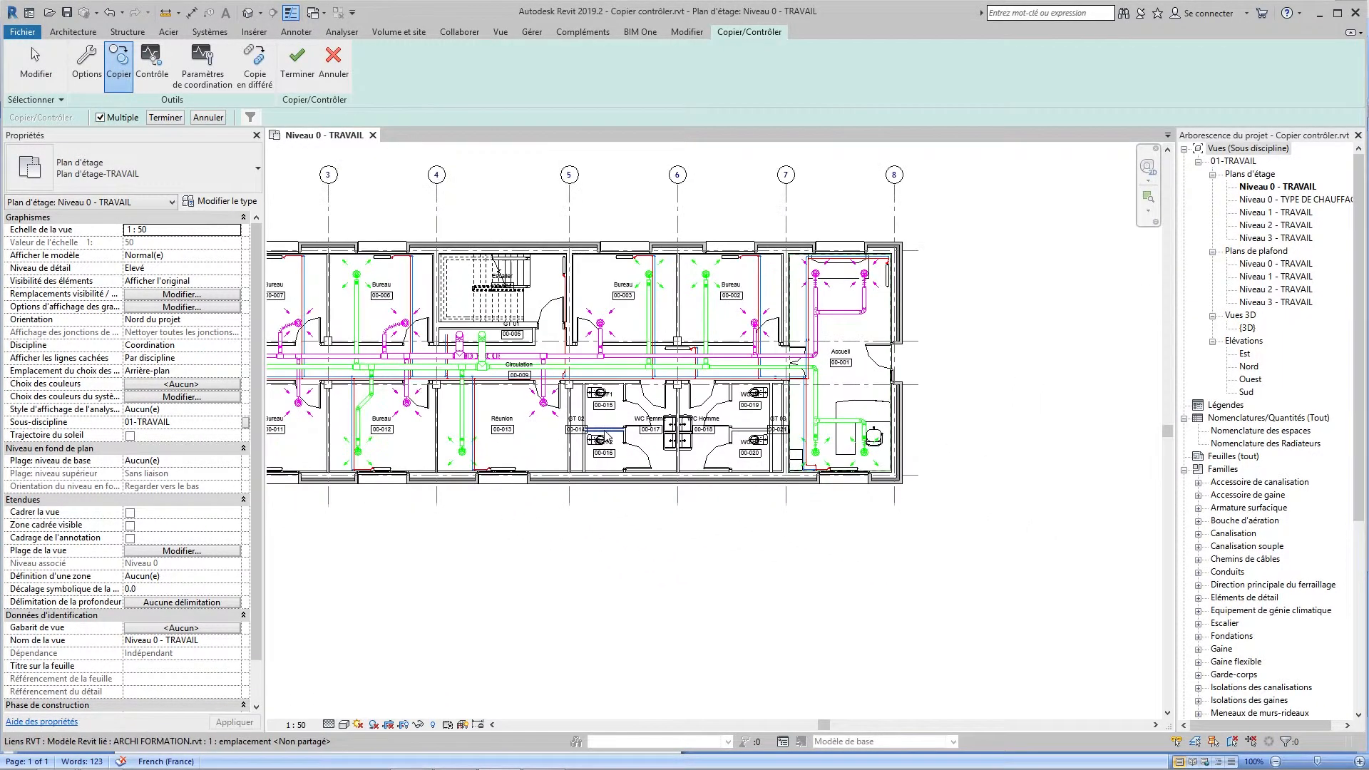
{"action": "scroll", "coordinate": [581, 342], "scroll_direction": "up", "scroll_amount": 1}
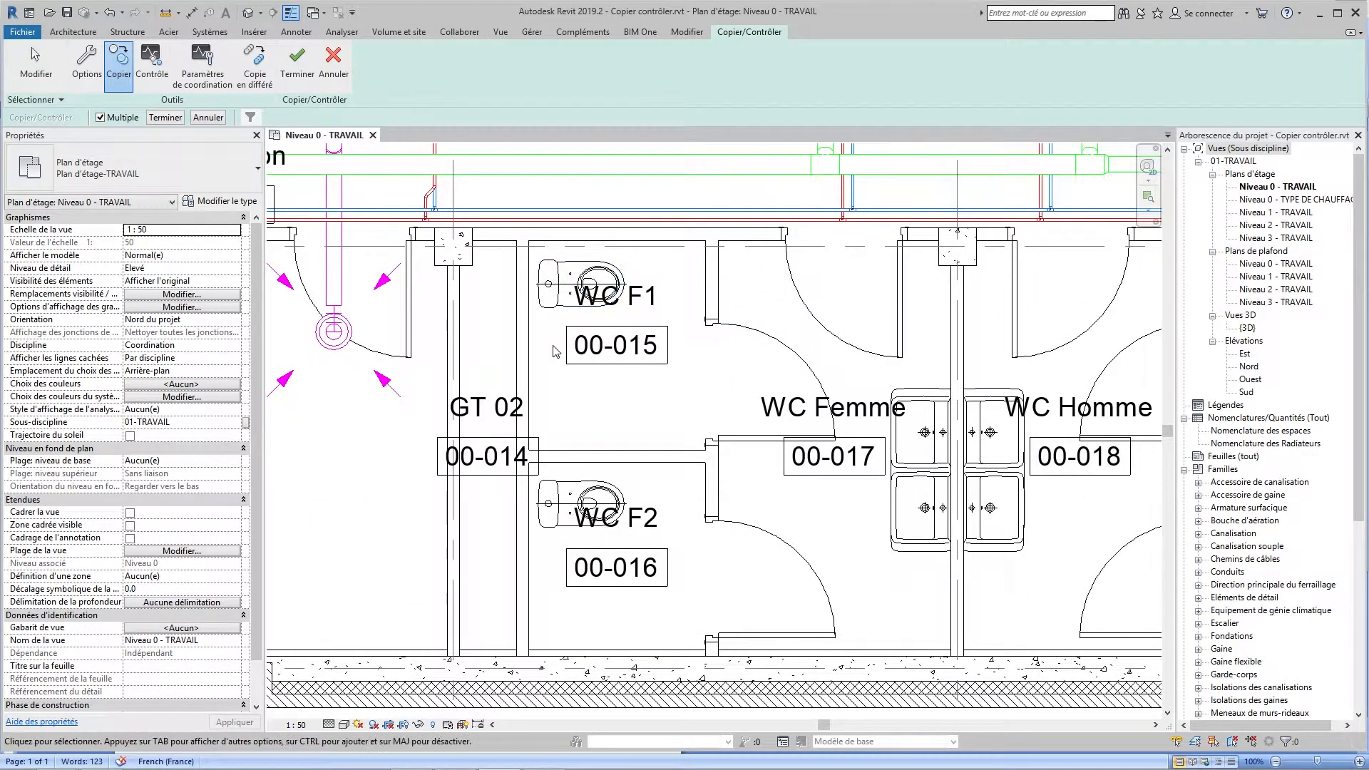
{"action": "middle_click_drag", "start_coordinate": [556, 343], "coordinate": [532, 342]}
{"action": "middle_click_drag", "start_coordinate": [564, 387], "coordinate": [545, 416]}
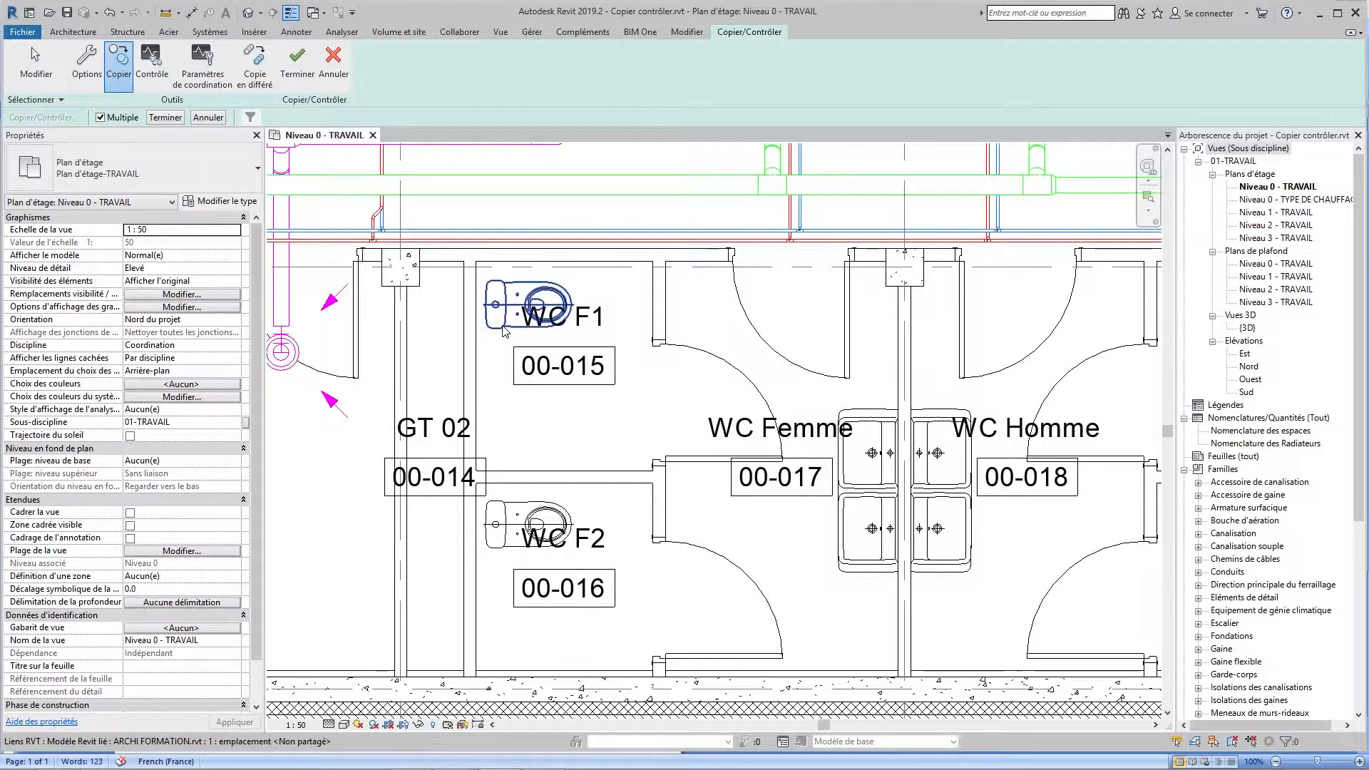
{"action": "left_click", "coordinate": [514, 504]}
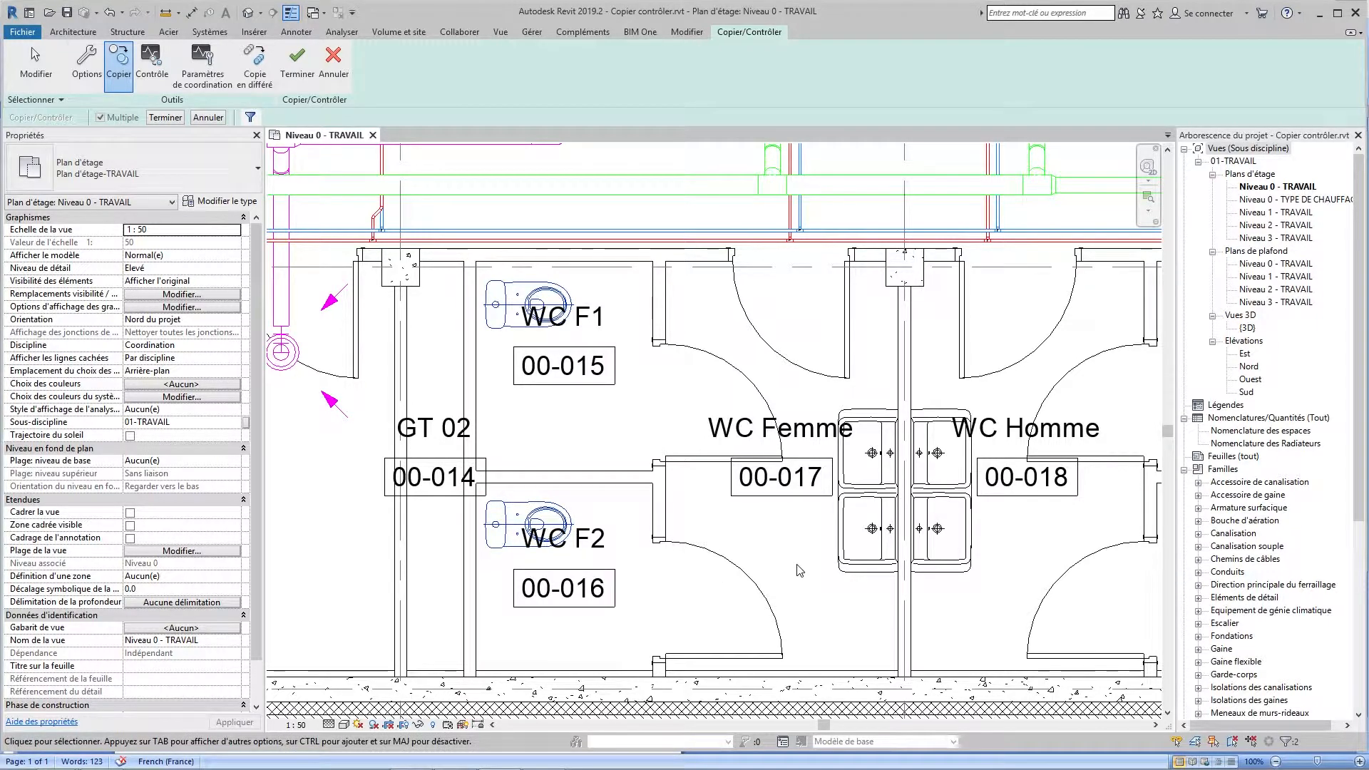
{"action": "left_click", "coordinate": [954, 572]}
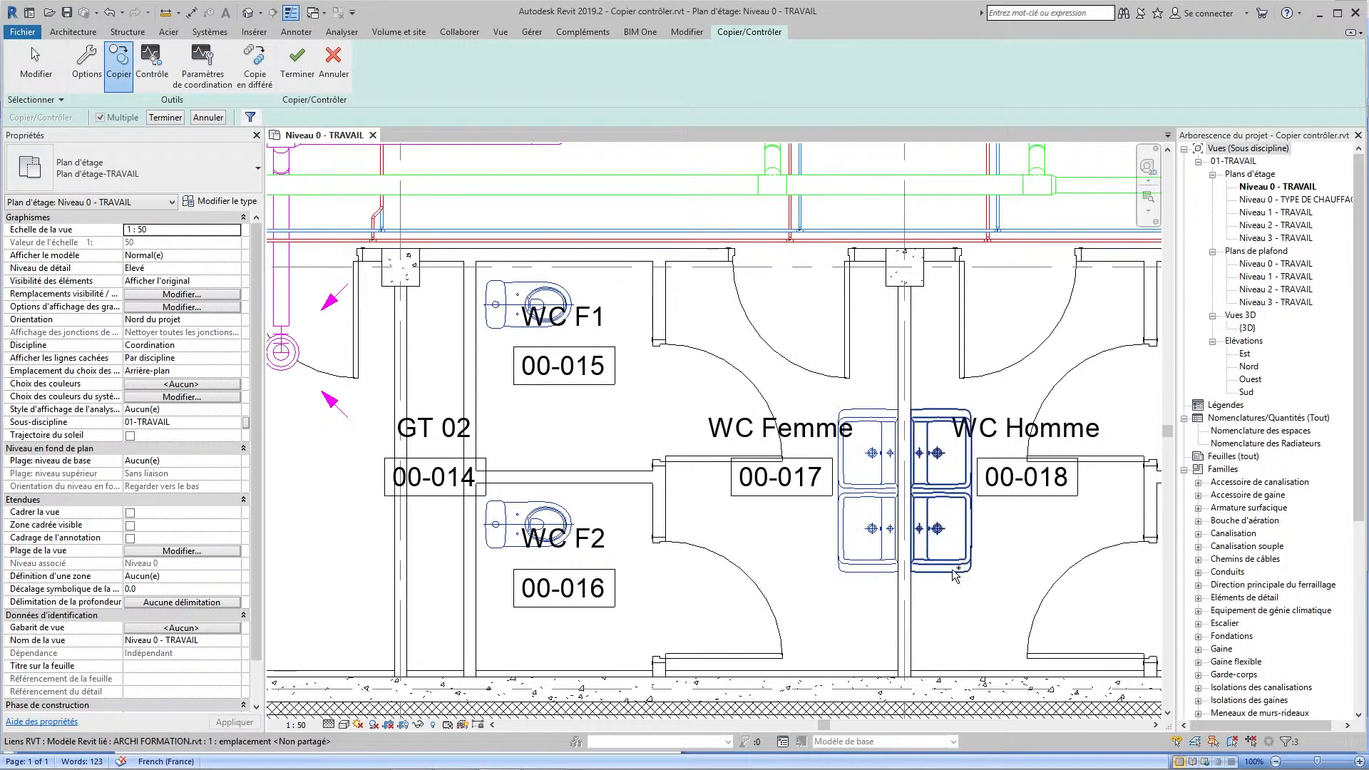
Add the WC H1 and WC H2 toilets to the copy selection, complete the copy and finish the Copy/Monitor session.
{"action": "middle_click_drag", "start_coordinate": [999, 568], "coordinate": [585, 490]}
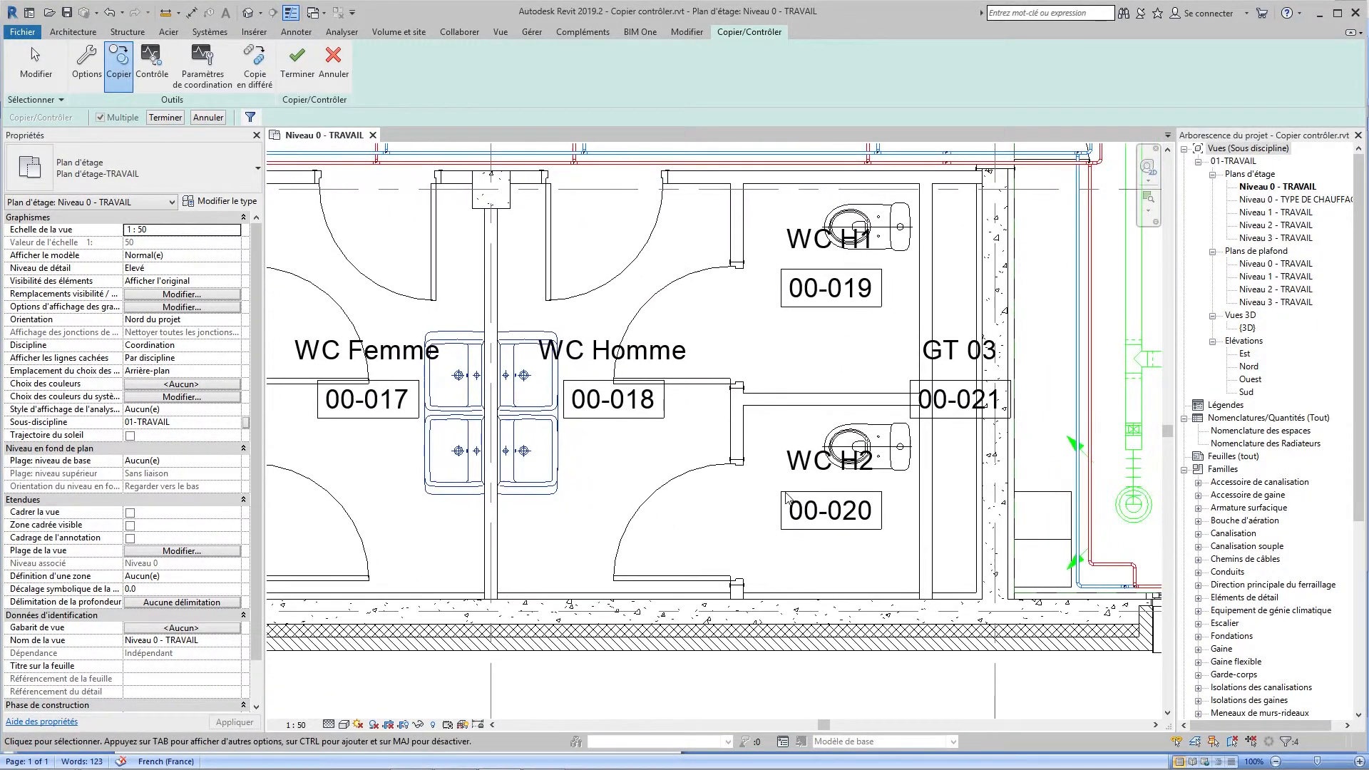
{"action": "left_click", "coordinate": [910, 483]}
{"action": "left_click", "coordinate": [911, 254]}
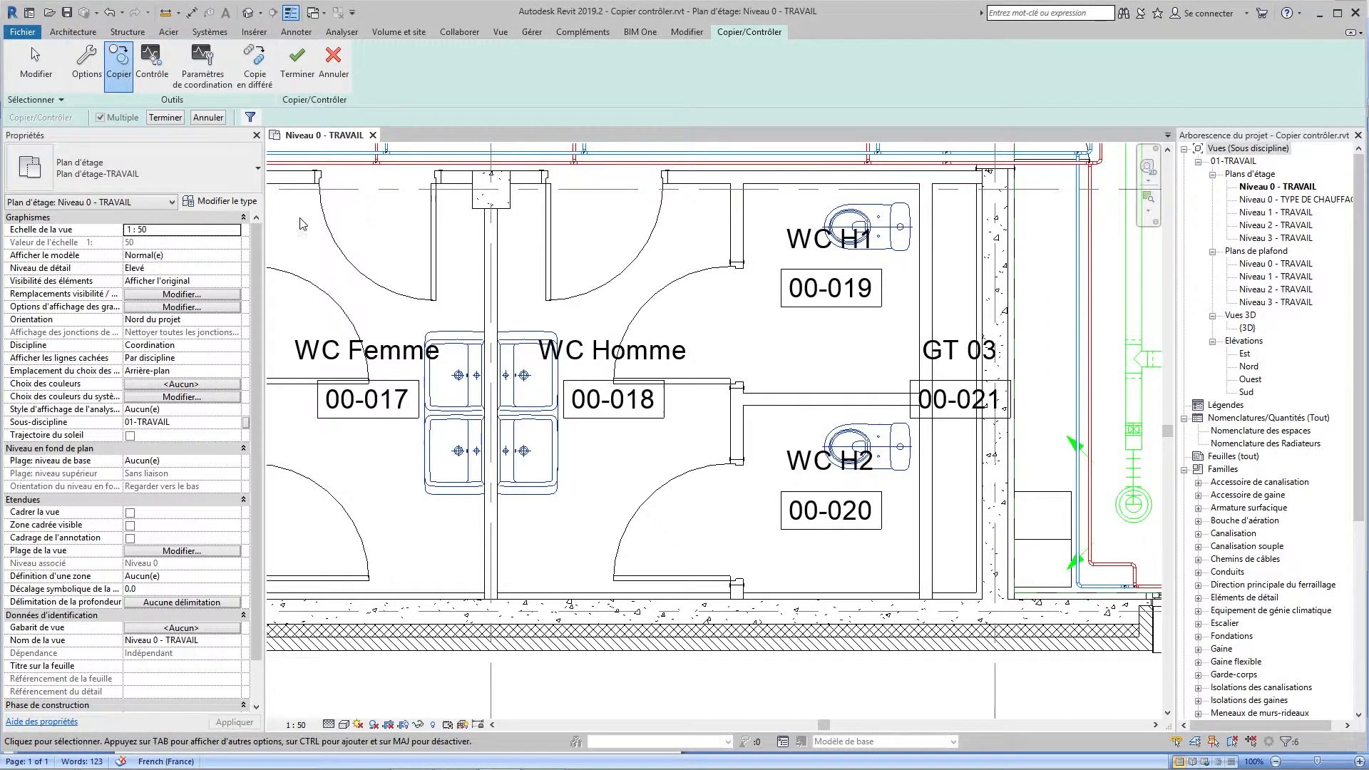
{"action": "left_click", "coordinate": [166, 118]}
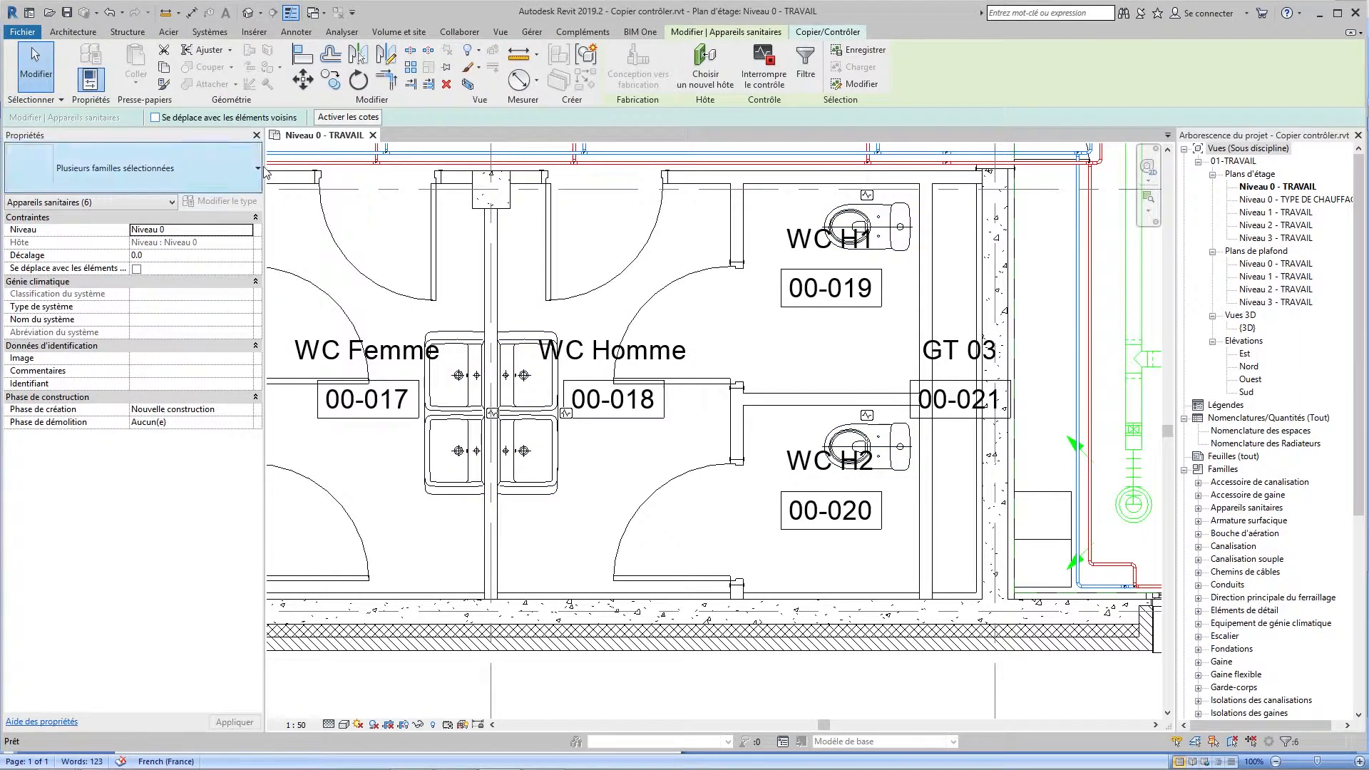
{"action": "left_click", "coordinate": [832, 32]}
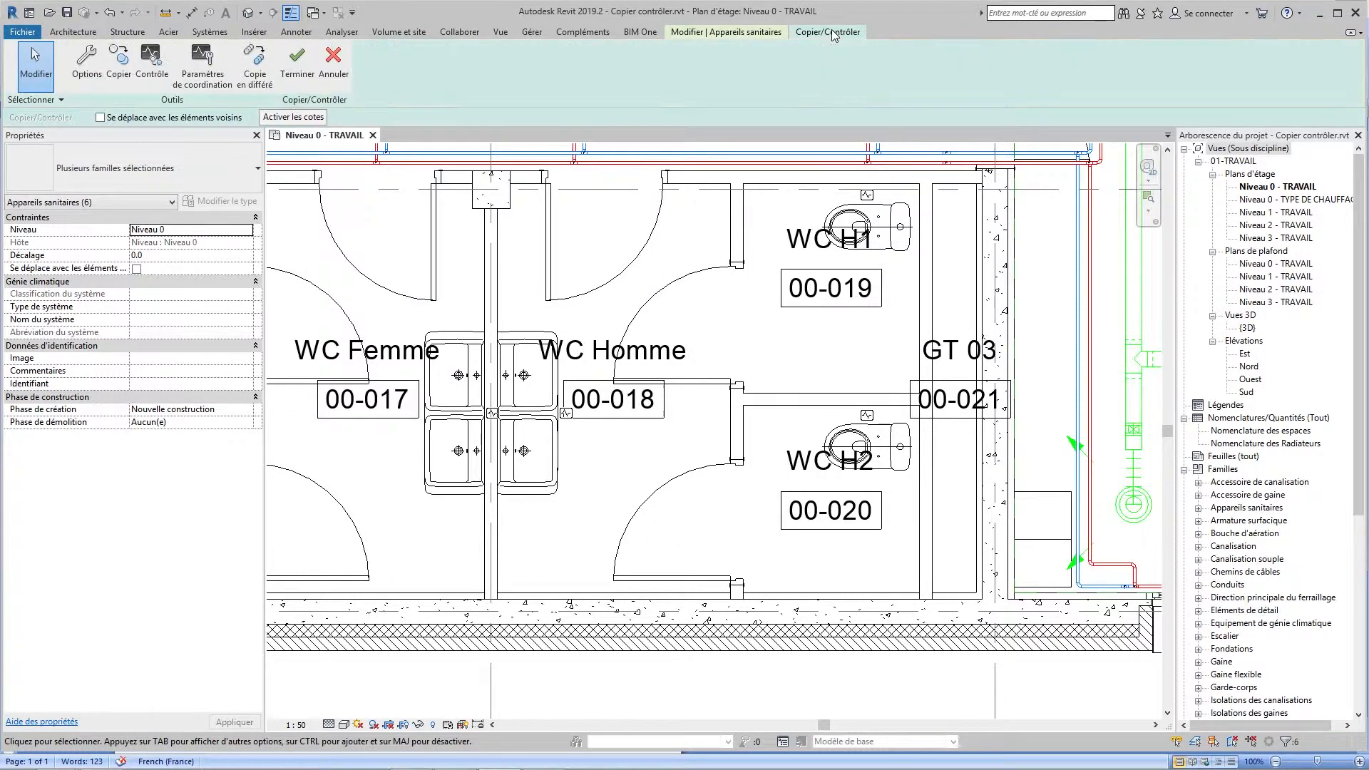
{"action": "left_click", "coordinate": [305, 74]}
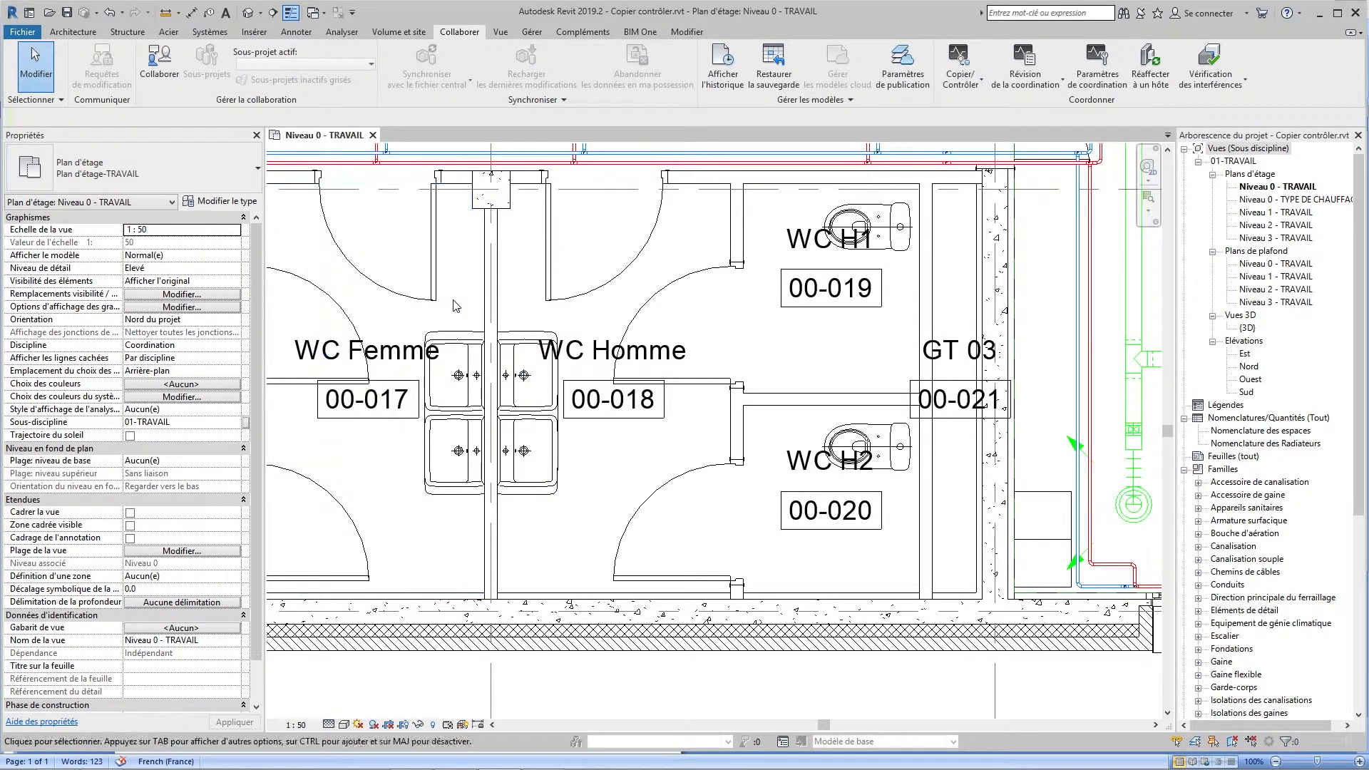
Nudge the copied toilet in WC F2 slightly upward in plan, away from its linked original, and dismiss the warning.
{"action": "middle_click_drag", "start_coordinate": [444, 301], "coordinate": [825, 325]}
{"action": "left_click", "coordinate": [524, 246]}
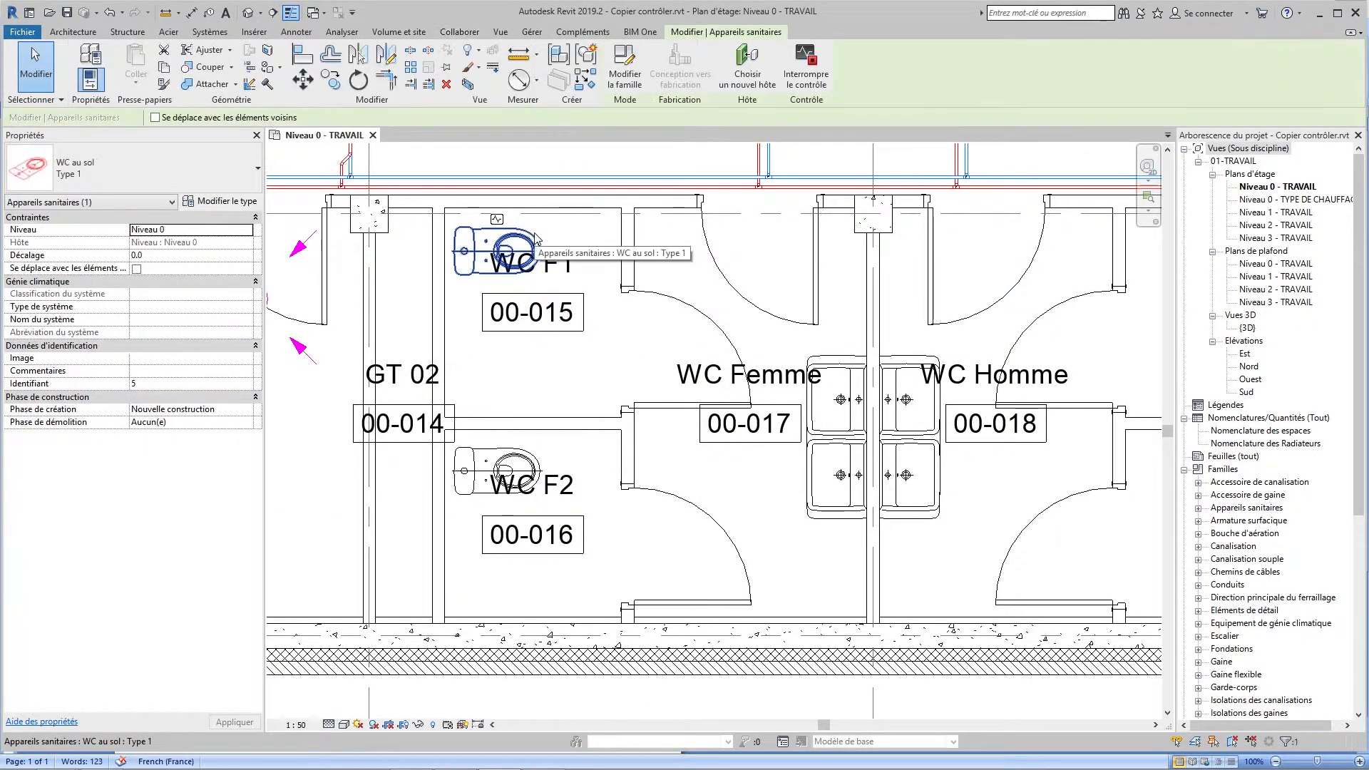
{"action": "left_click", "coordinate": [525, 454]}
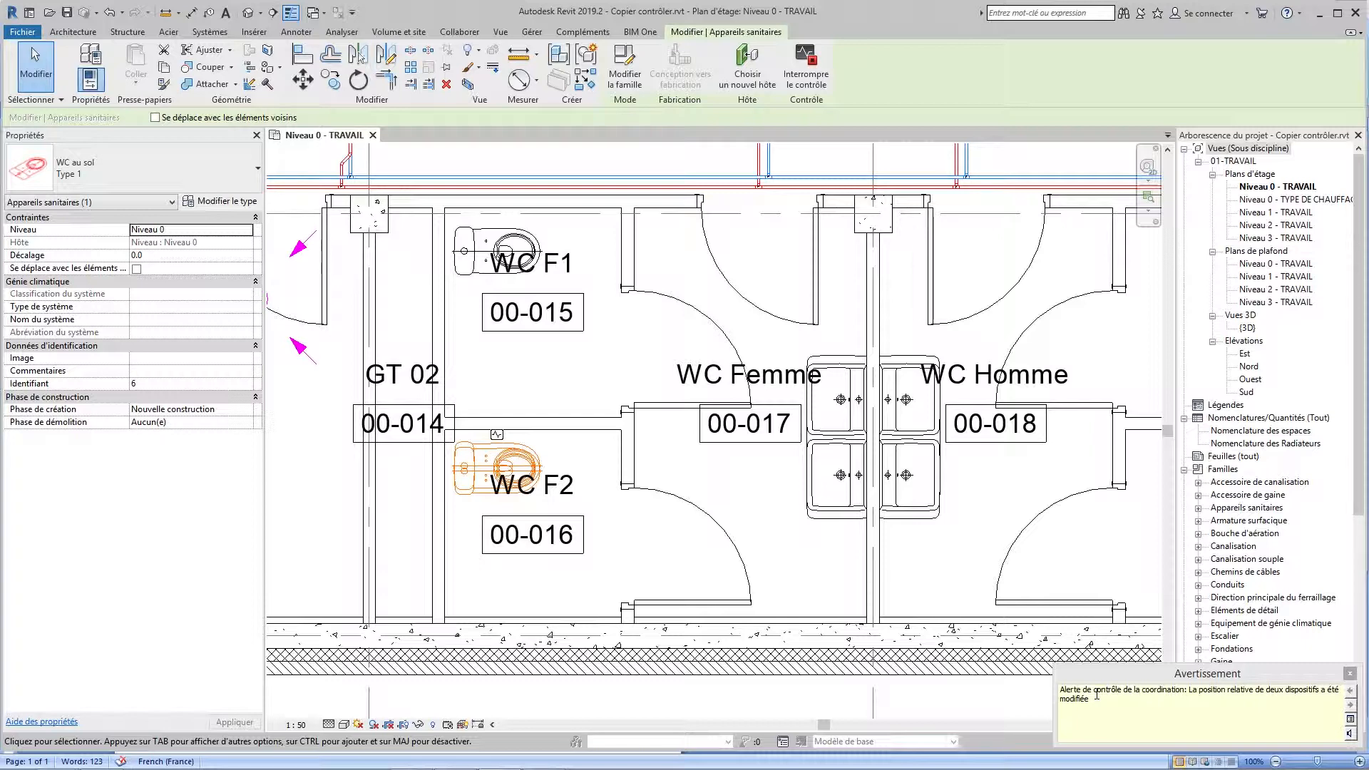
{"action": "left_click", "coordinate": [1350, 674]}
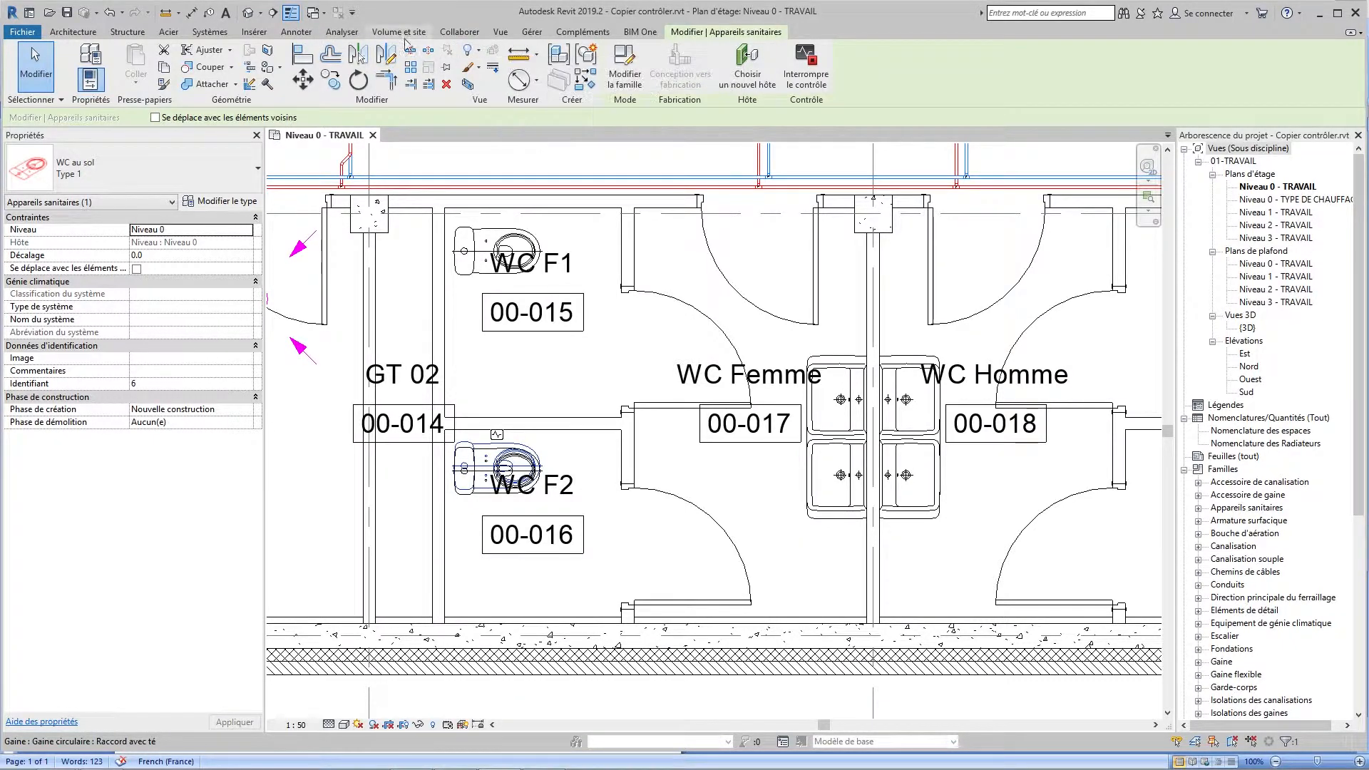
Run a coordination review on the linked architectural model ARCHI FORMATION.rvt.
{"action": "left_click", "coordinate": [457, 32]}
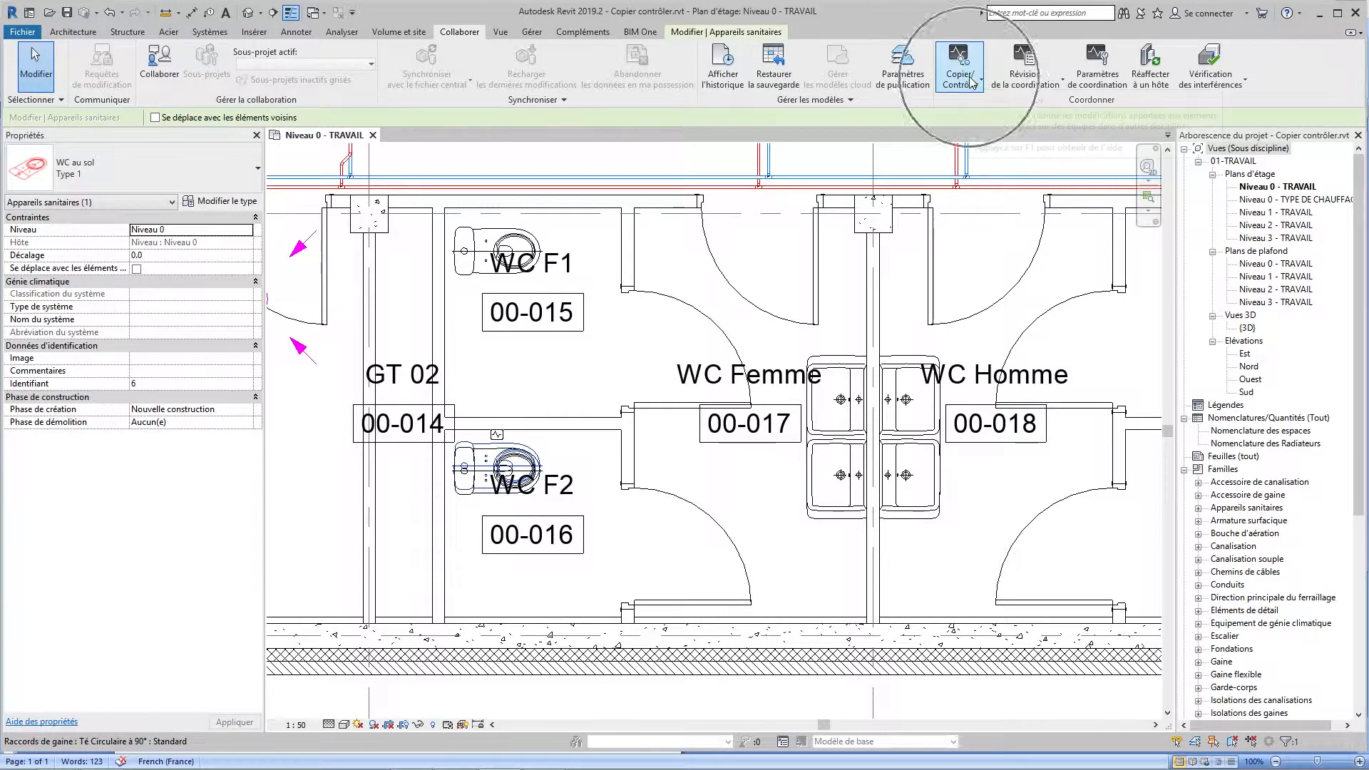
{"action": "left_click", "coordinate": [1030, 85]}
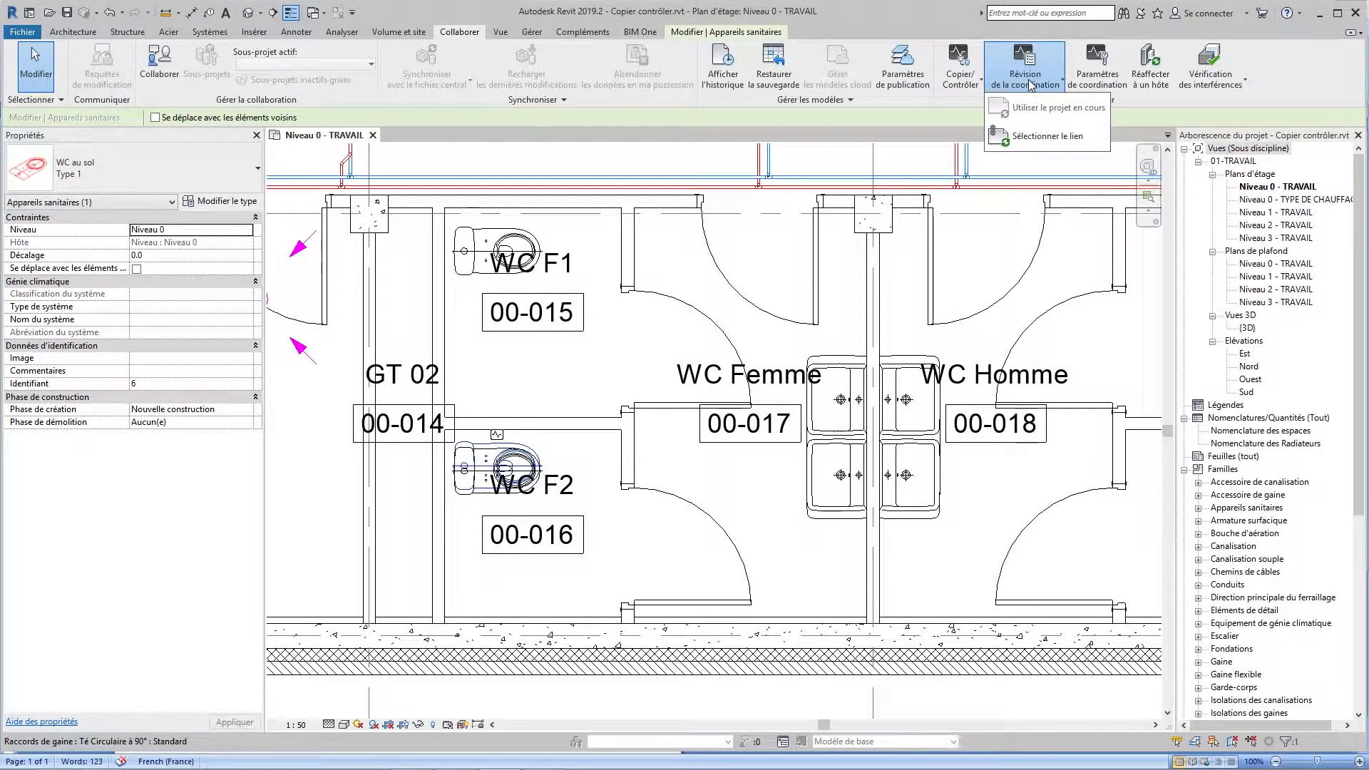
{"action": "left_click", "coordinate": [1042, 137]}
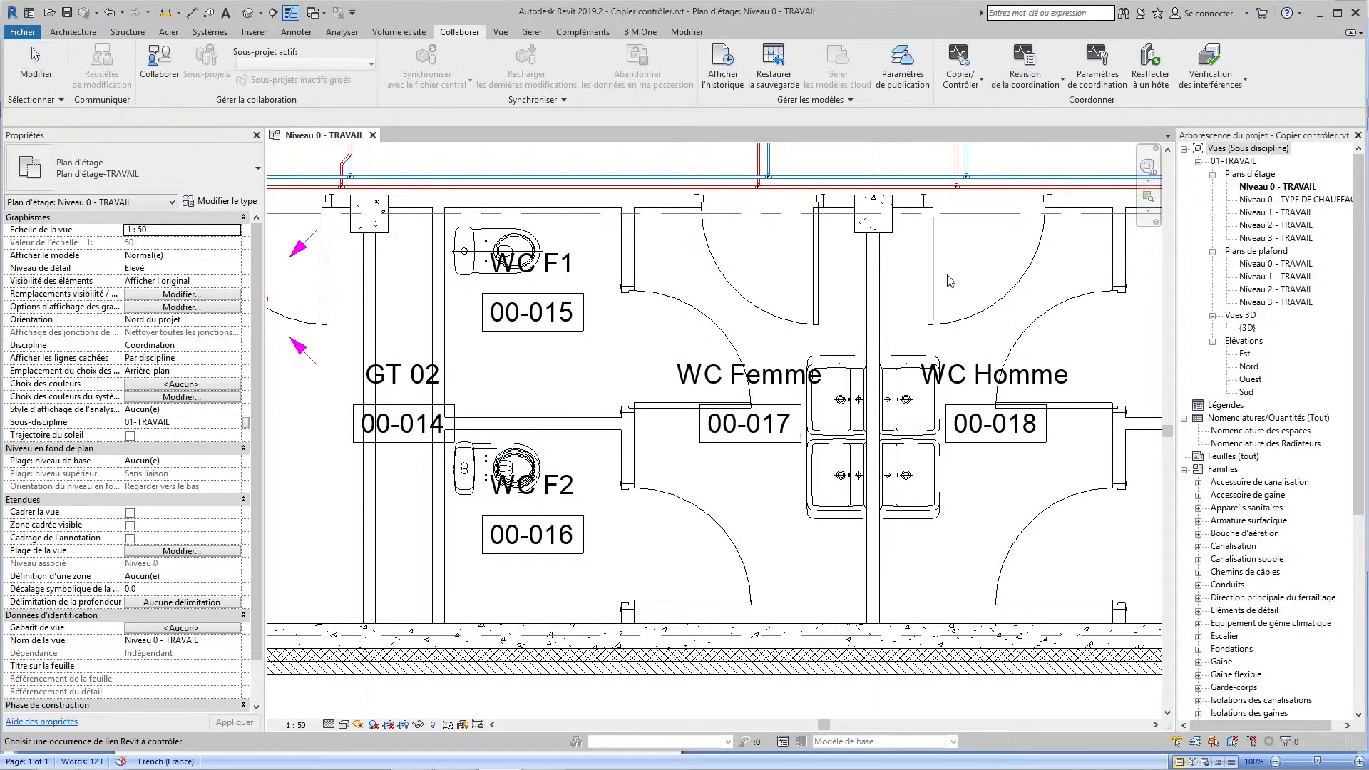
{"action": "scroll", "coordinate": [849, 413], "scroll_direction": "down", "scroll_amount": 4}
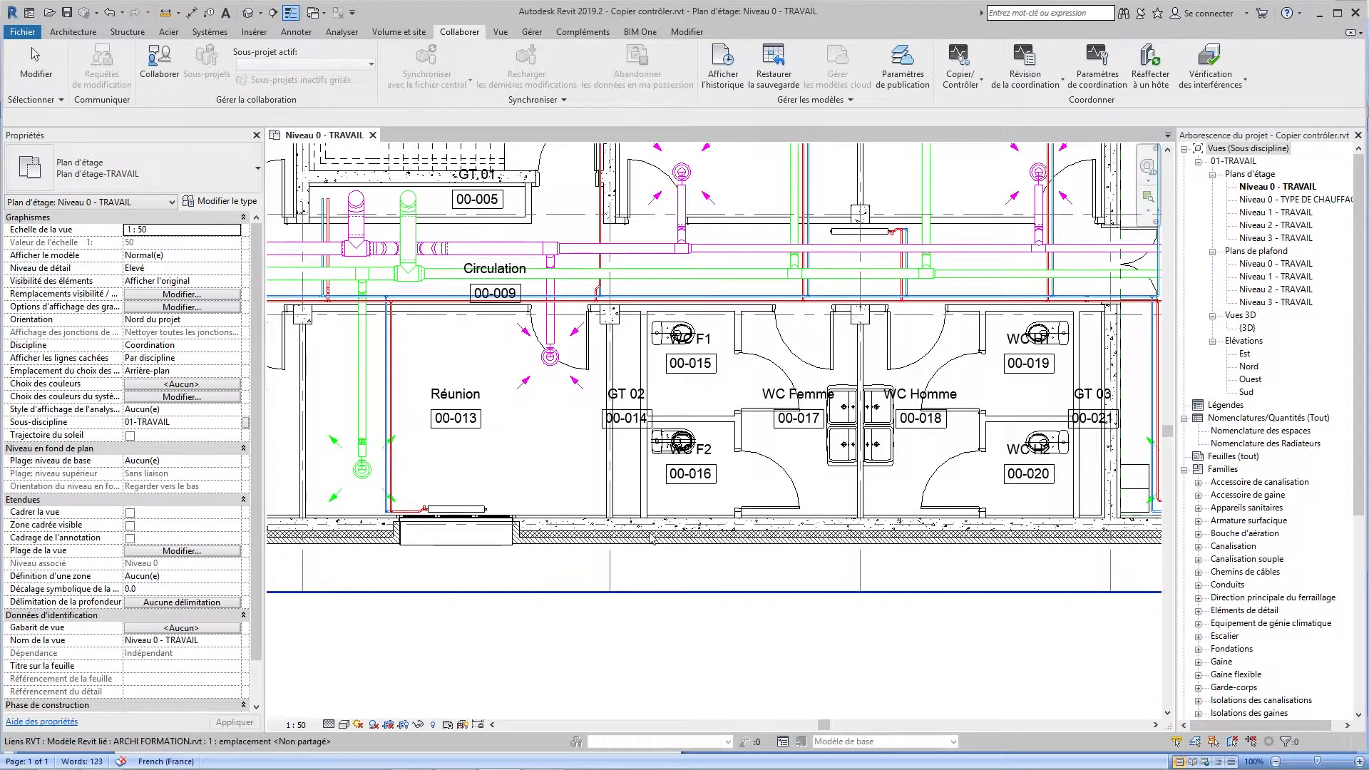
{"action": "left_click", "coordinate": [651, 538]}
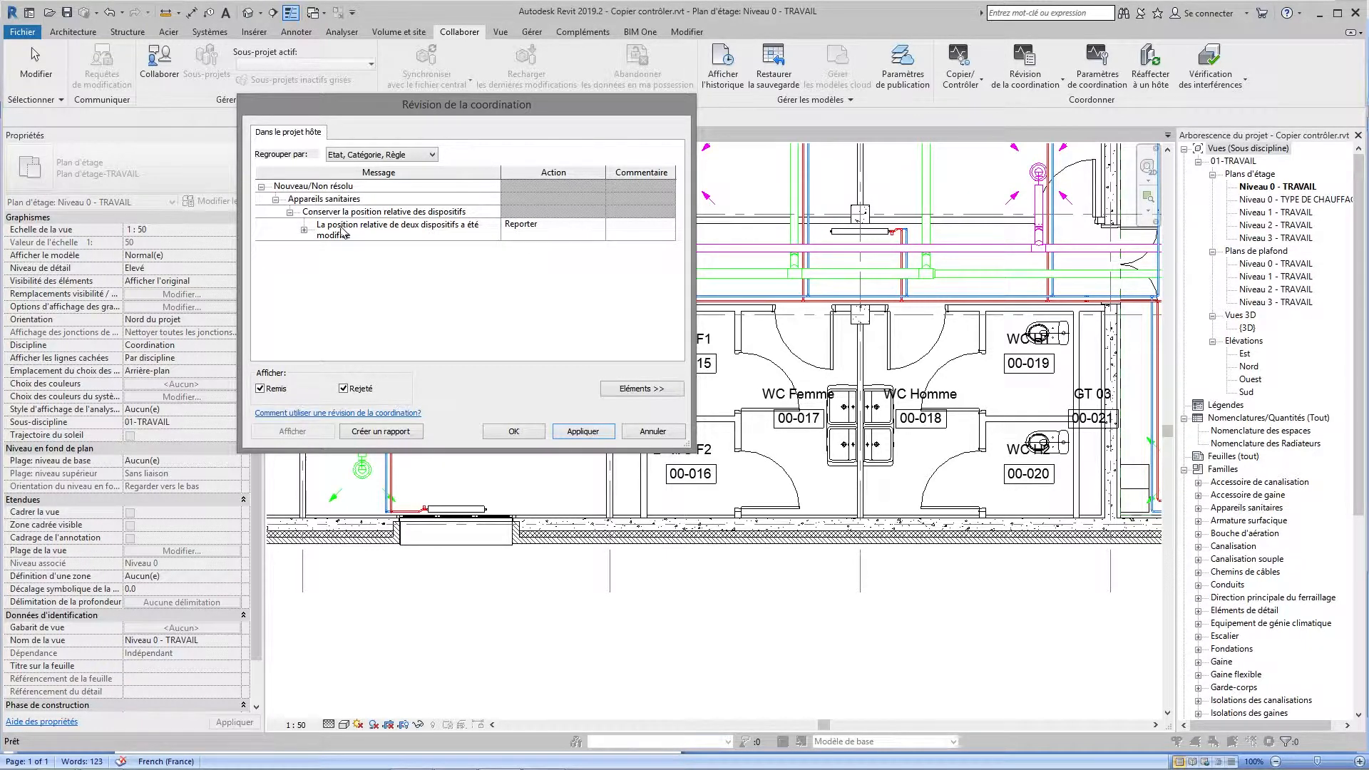
Examine the relative-position conflict by highlighting the host toilet and its ARCHI FORMATION.rvt counterpart in WC F2.
{"action": "left_click", "coordinate": [304, 230]}
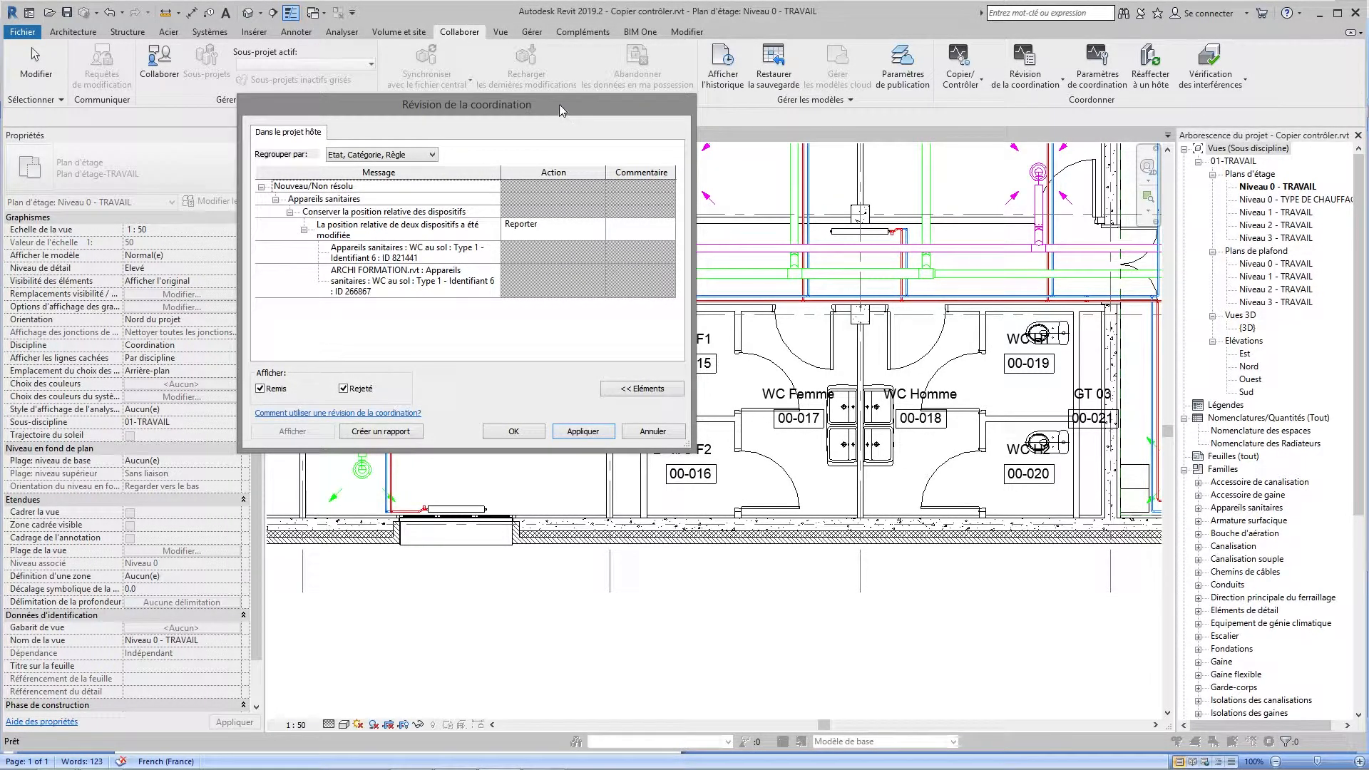
{"action": "left_click_drag", "start_coordinate": [567, 111], "coordinate": [458, 110]}
{"action": "left_click", "coordinate": [306, 260]}
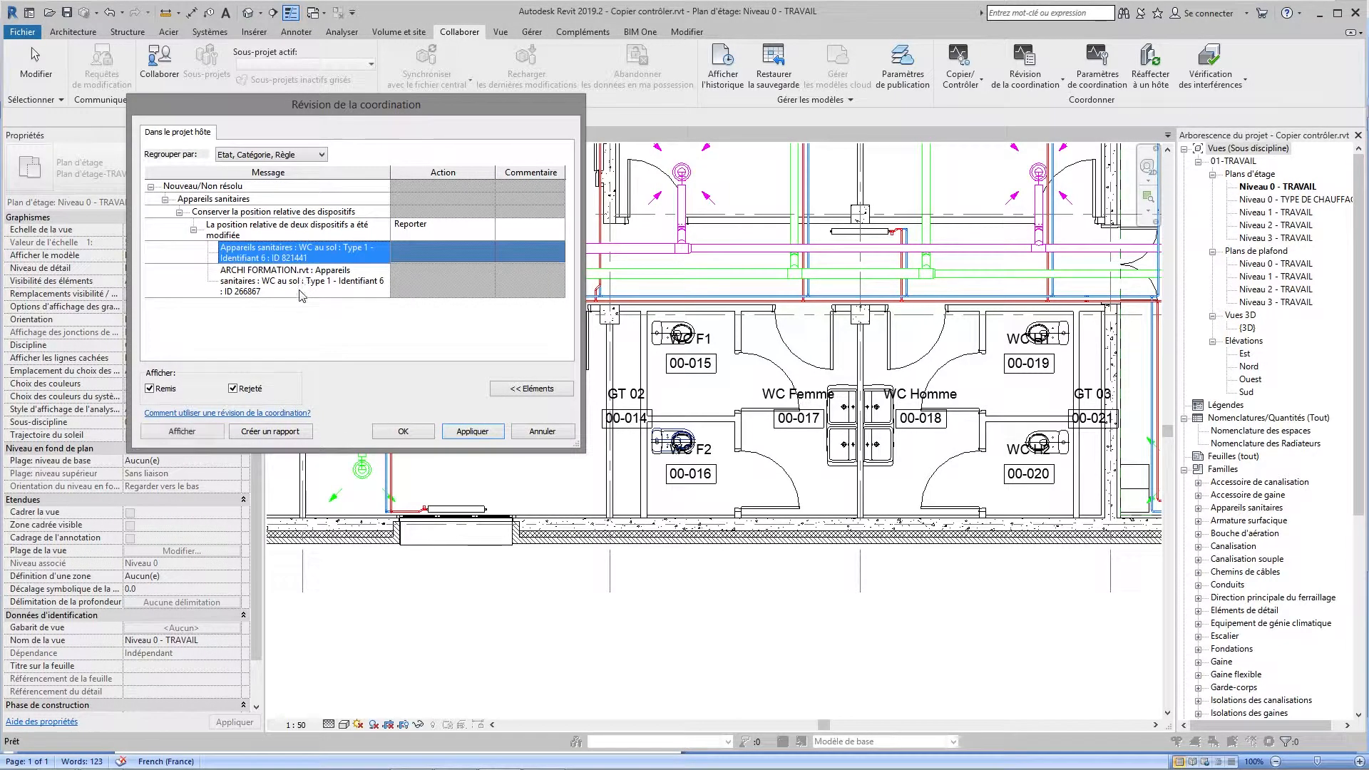
{"action": "left_click", "coordinate": [301, 294]}
{"action": "scroll", "coordinate": [681, 467], "scroll_direction": "up", "scroll_amount": 6}
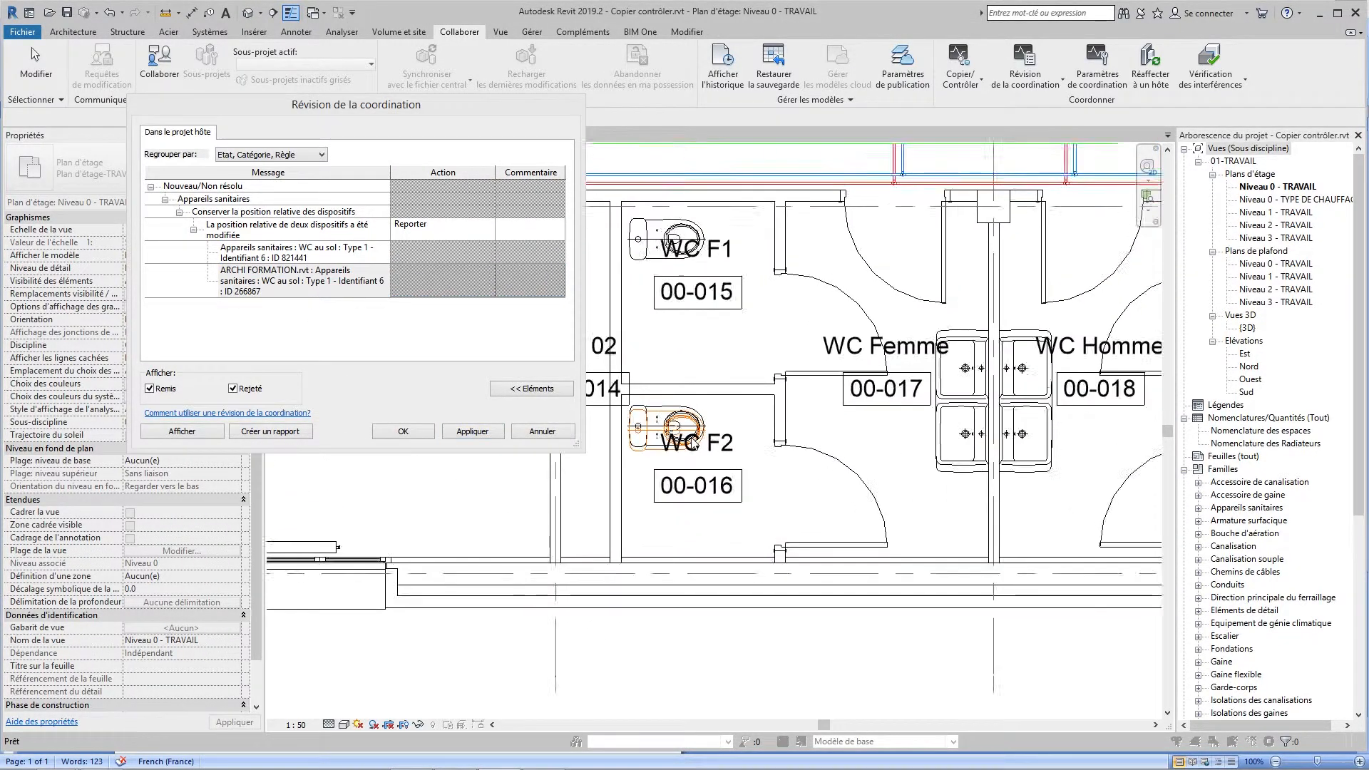
{"action": "middle_click_drag", "start_coordinate": [905, 450], "coordinate": [970, 481]}
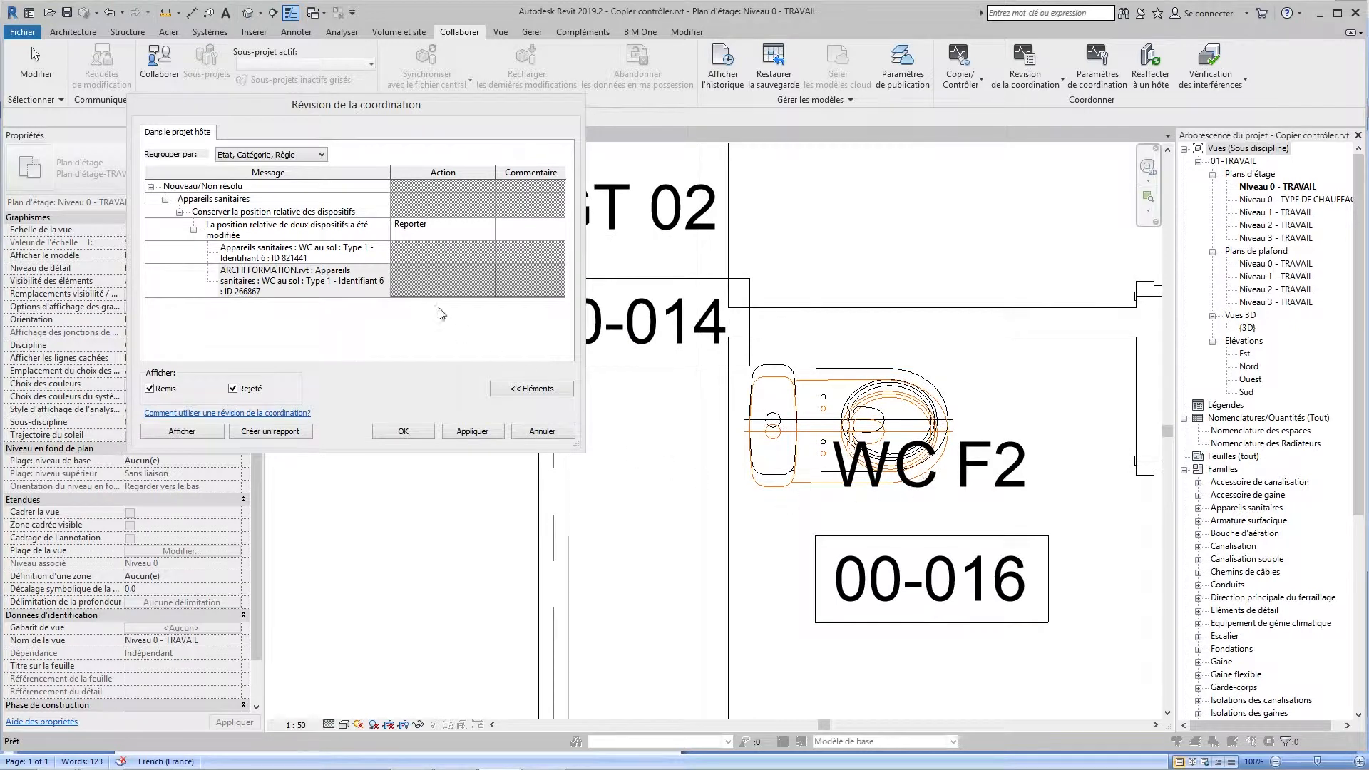
{"action": "left_click", "coordinate": [298, 255]}
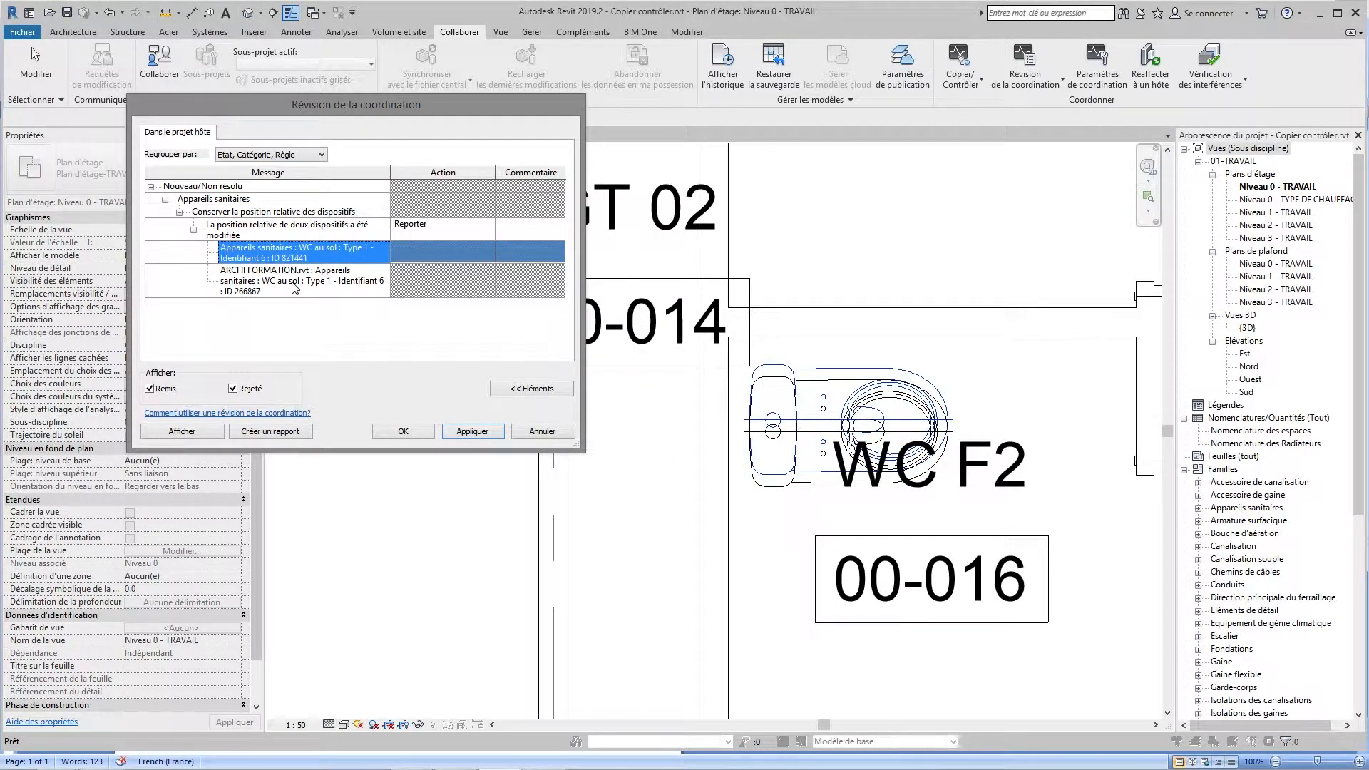
{"action": "left_click", "coordinate": [294, 285]}
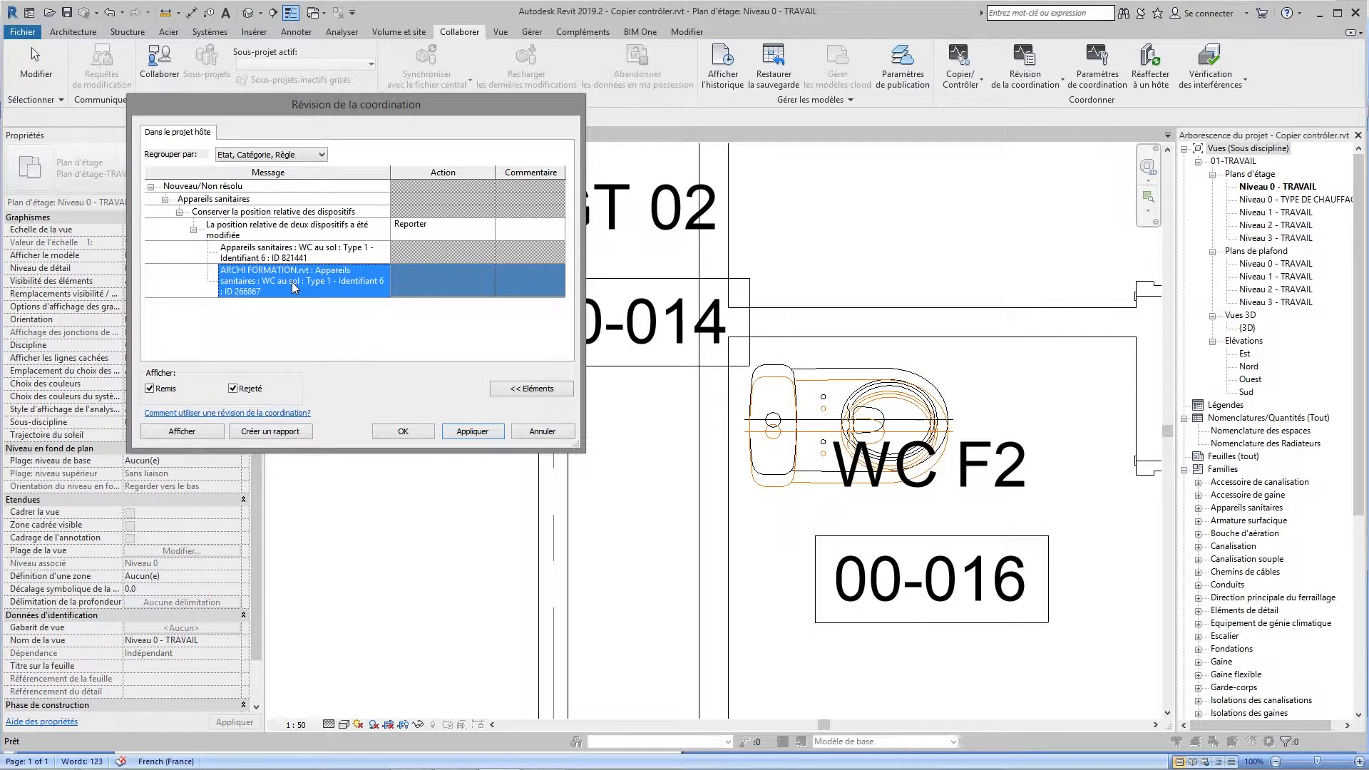
Set the action for the relative-position conflict between the two WC au sol fixtures to Rejeter.
{"action": "left_click", "coordinate": [468, 228]}
{"action": "left_click", "coordinate": [479, 230]}
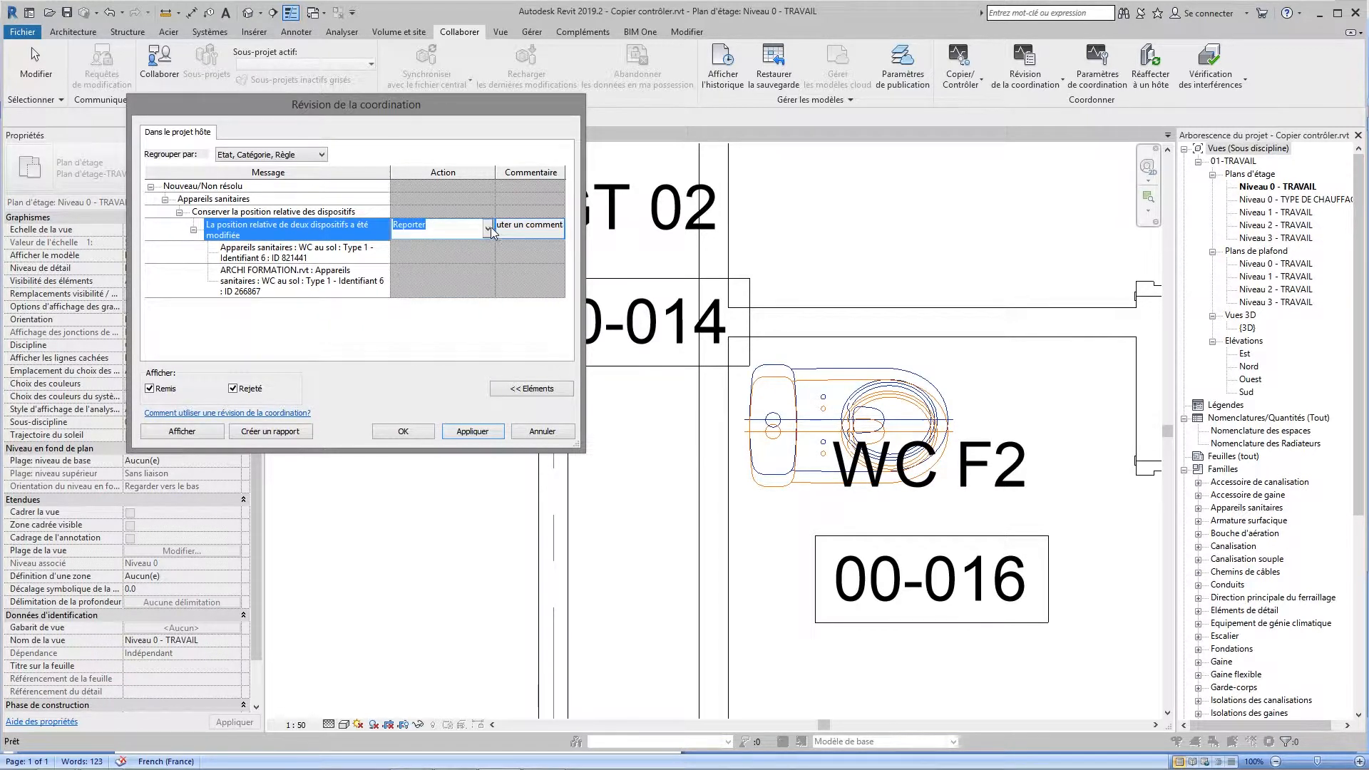
{"action": "left_click", "coordinate": [489, 229]}
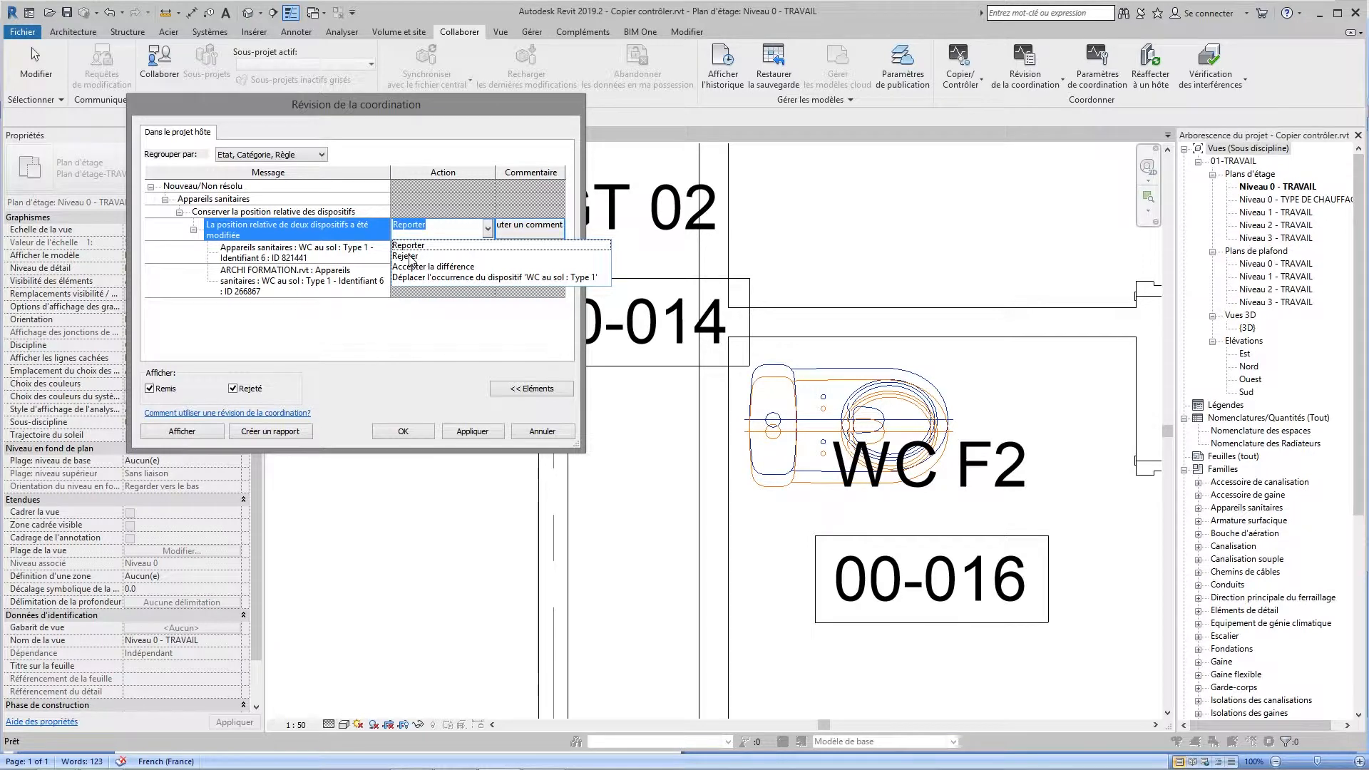
{"action": "left_click", "coordinate": [410, 257]}
{"action": "left_click", "coordinate": [488, 230]}
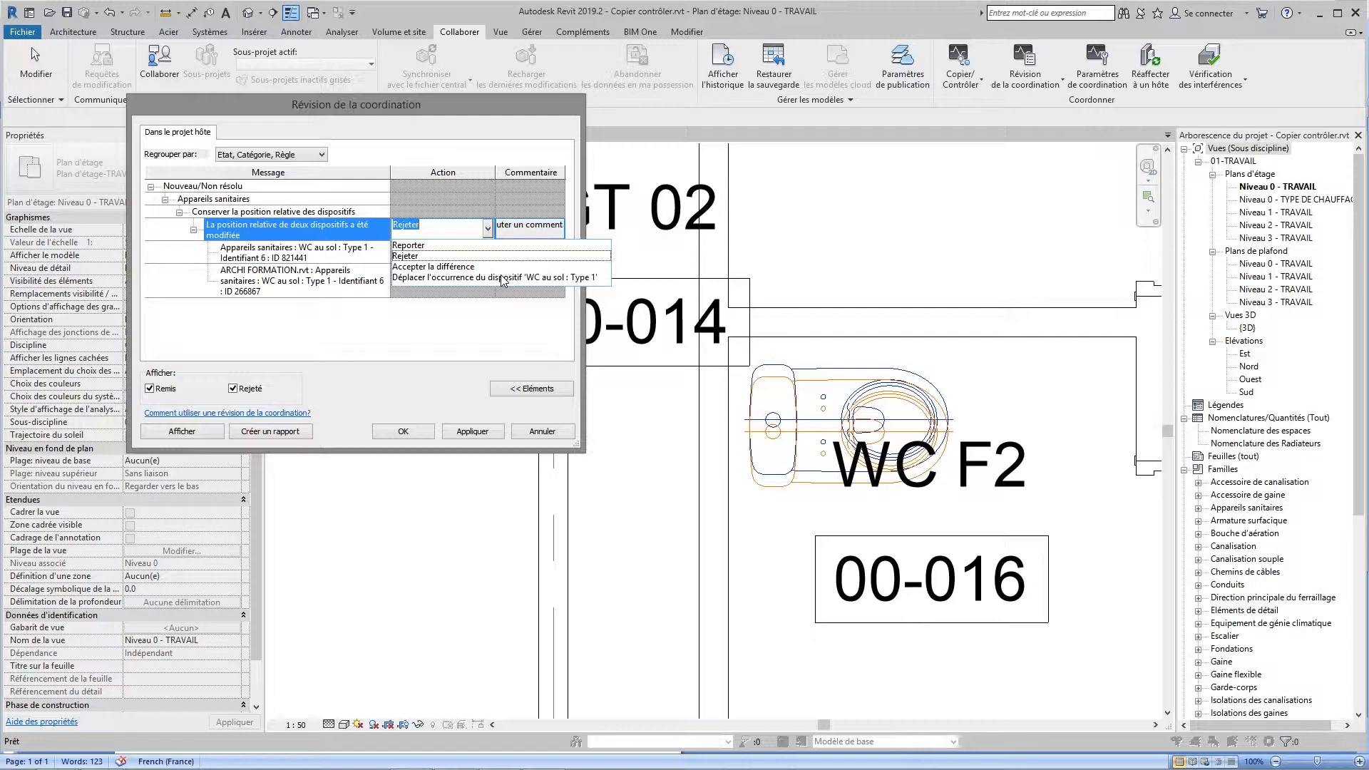
Open the conflict's comment editor, leave it without adding a comment, and confirm the coordination review.
{"action": "left_click", "coordinate": [526, 230]}
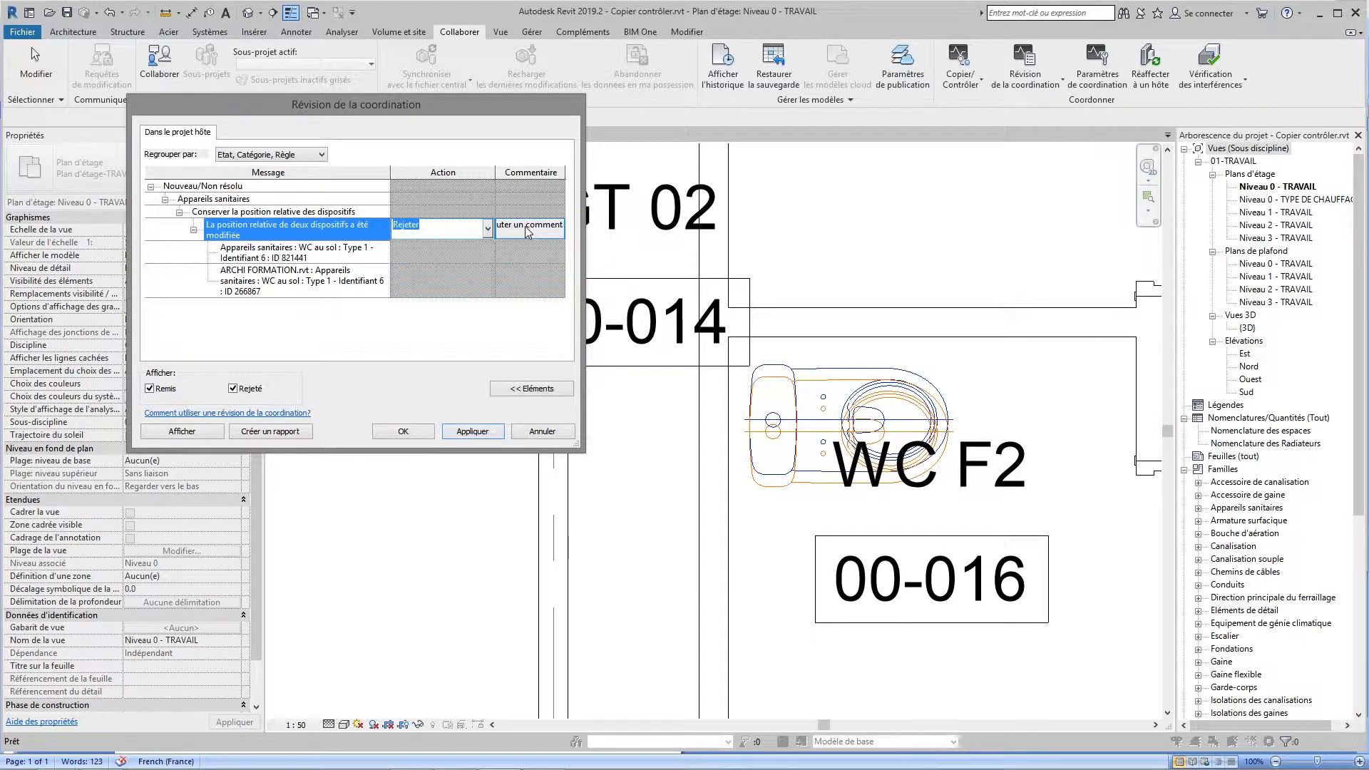
{"action": "left_click", "coordinate": [527, 228]}
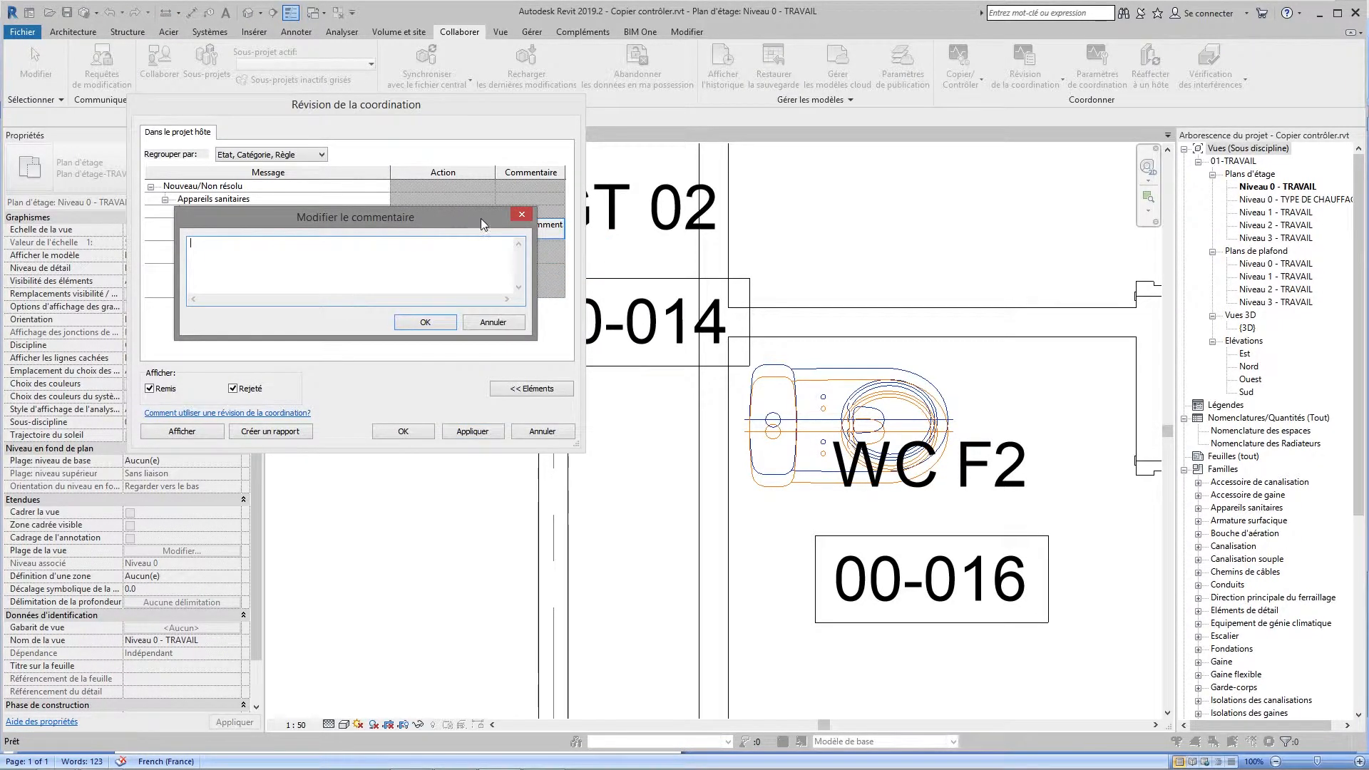
{"action": "left_click_drag", "start_coordinate": [481, 218], "coordinate": [893, 201]}
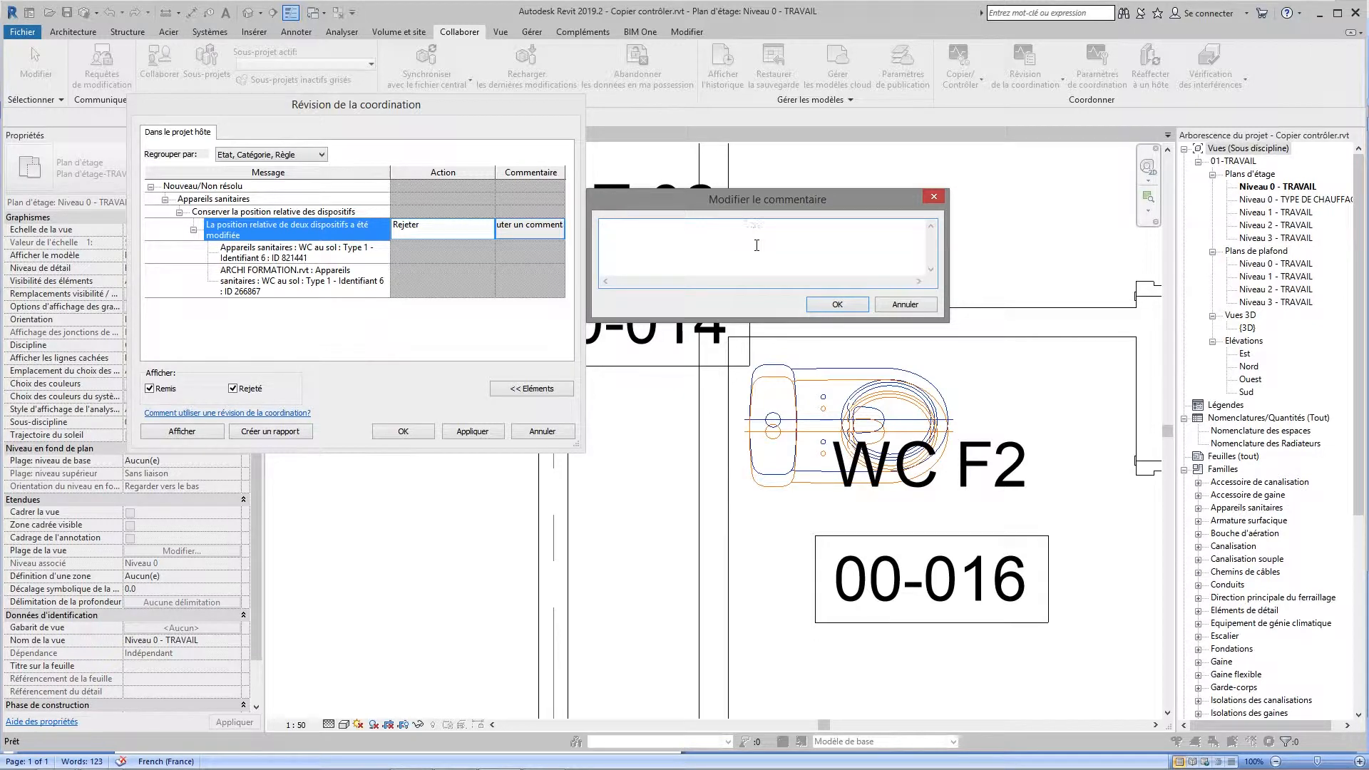
{"action": "left_click", "coordinate": [904, 305]}
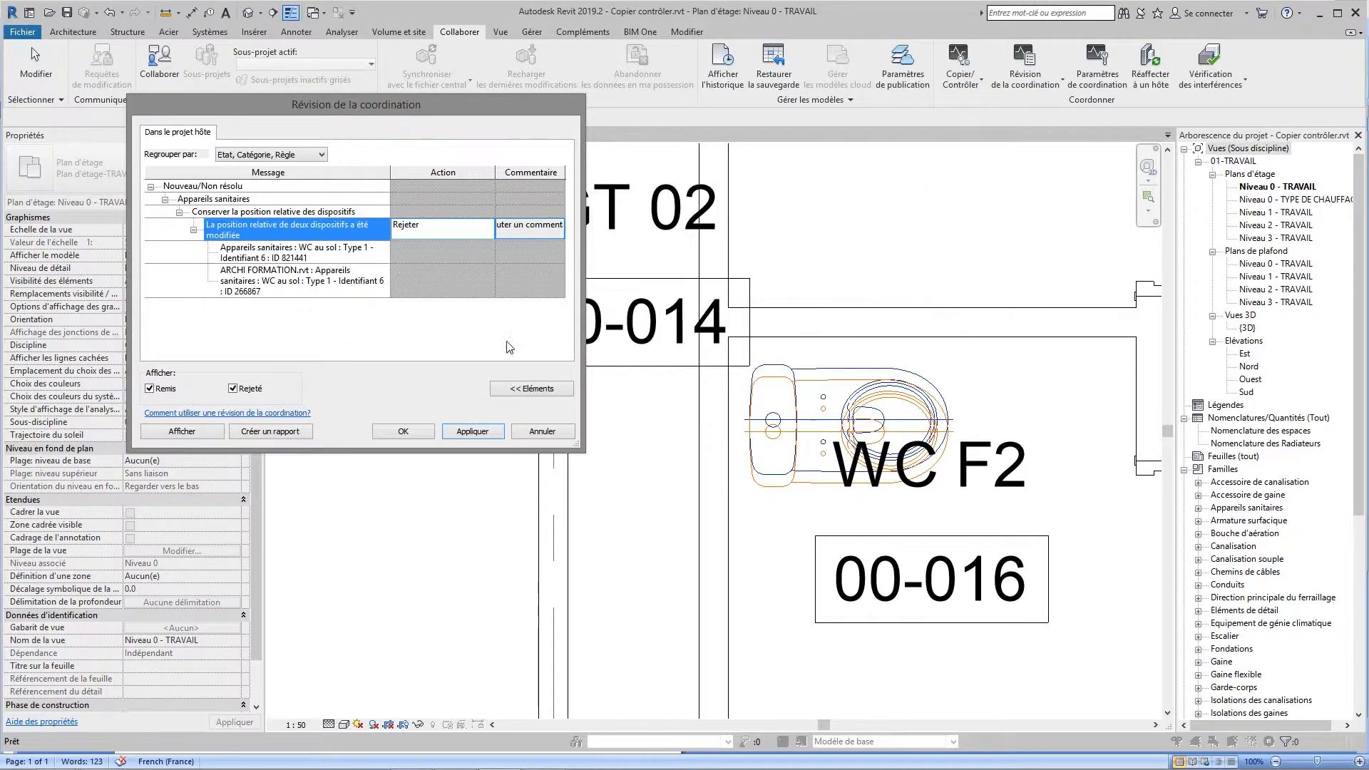
{"action": "left_click", "coordinate": [273, 434]}
{"action": "left_click", "coordinate": [416, 433]}
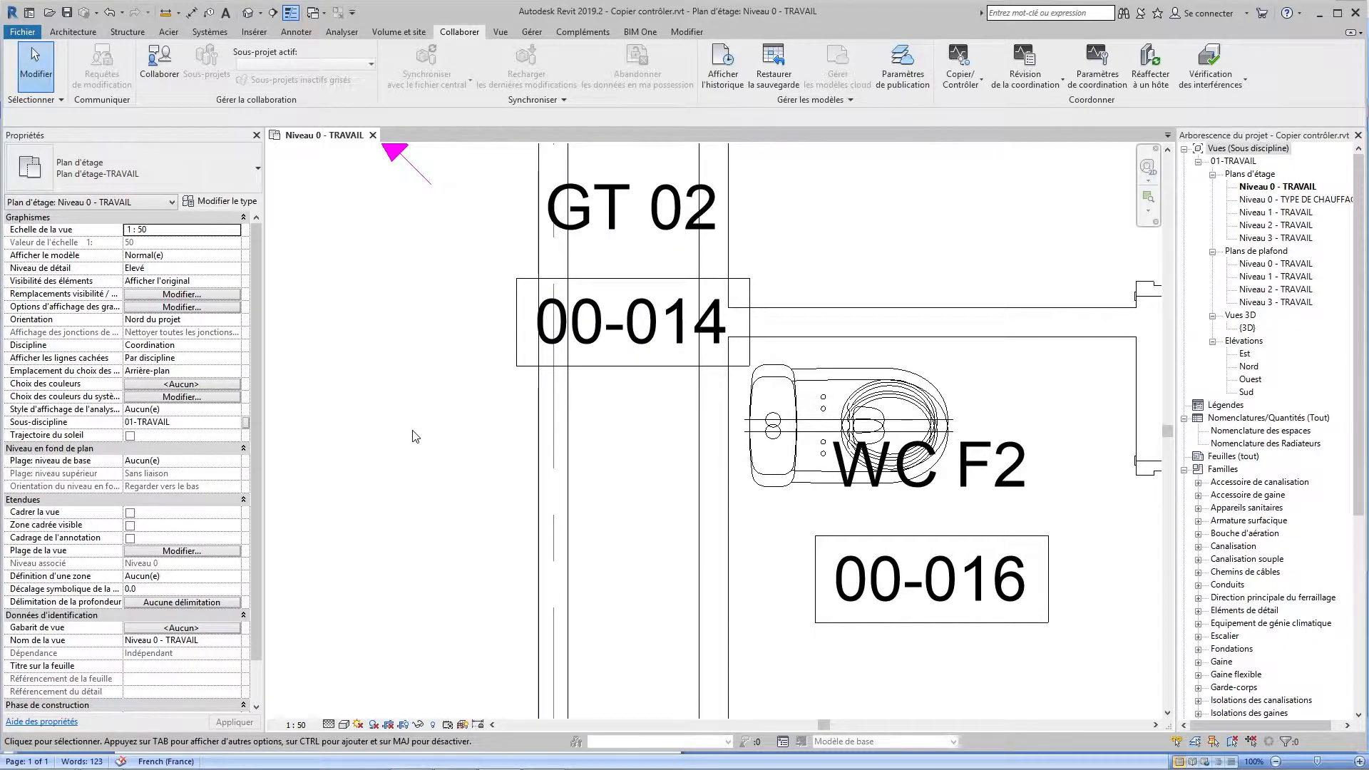
Start a Copy/Monitor session on the linked architectural model ARCHI FORMATION.rvt.
{"action": "scroll", "coordinate": [415, 436], "scroll_direction": "down", "scroll_amount": 2}
{"action": "middle_click_drag", "start_coordinate": [415, 436], "coordinate": [497, 534]}
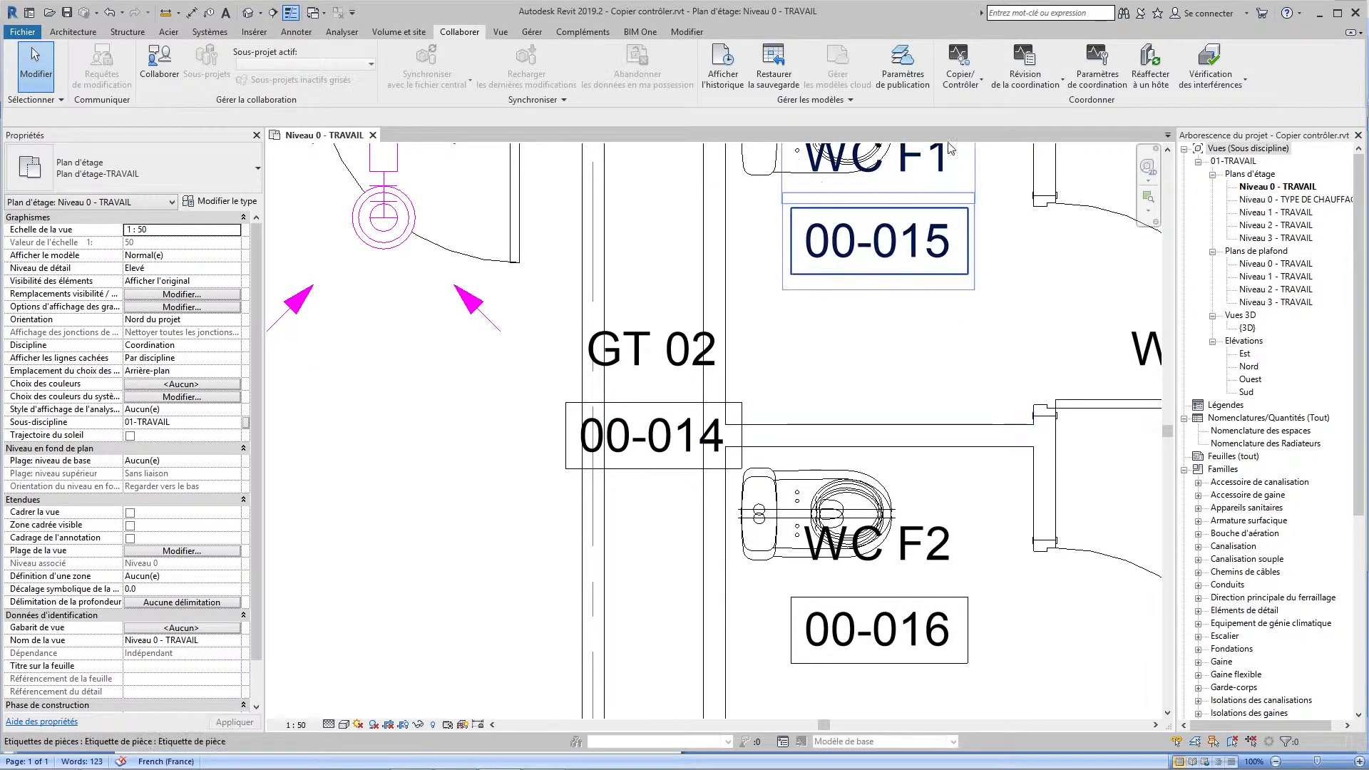
{"action": "left_click", "coordinate": [1024, 84]}
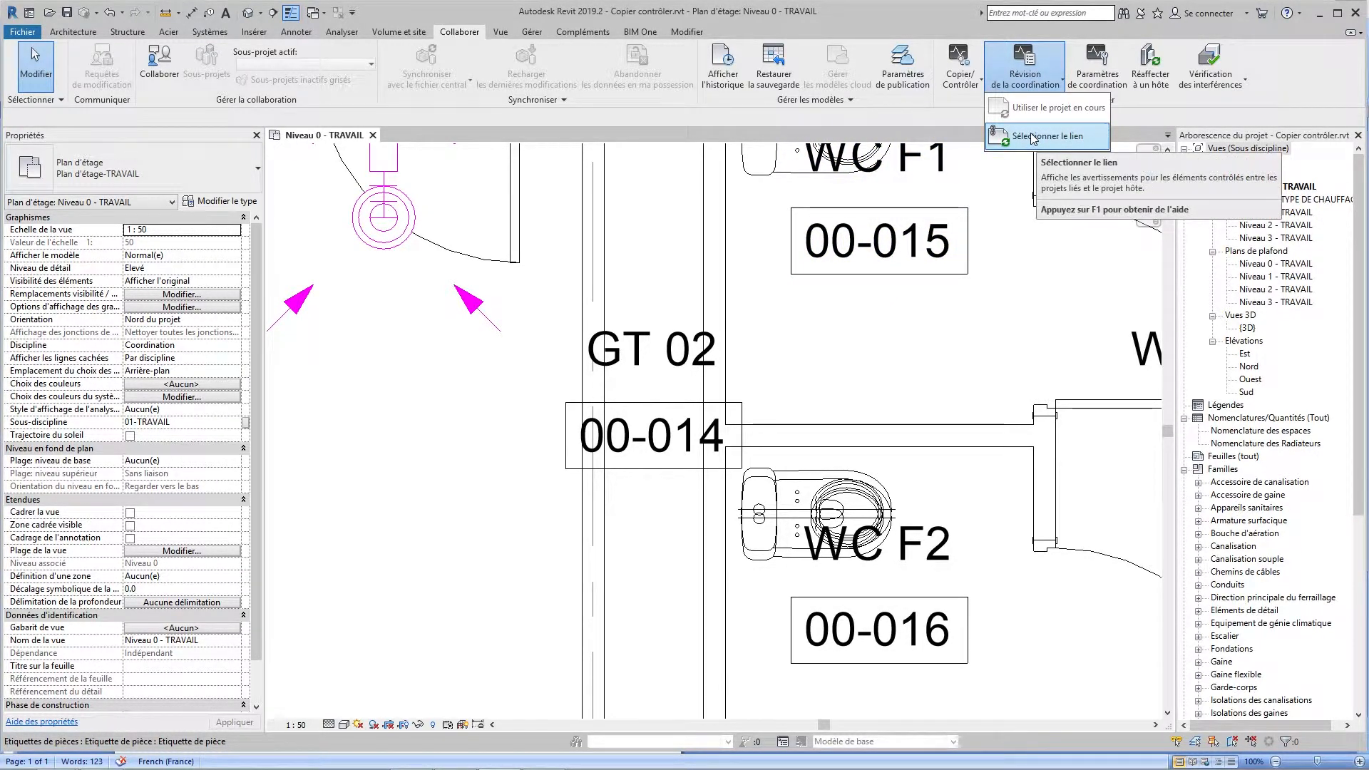
{"action": "left_click", "coordinate": [970, 84]}
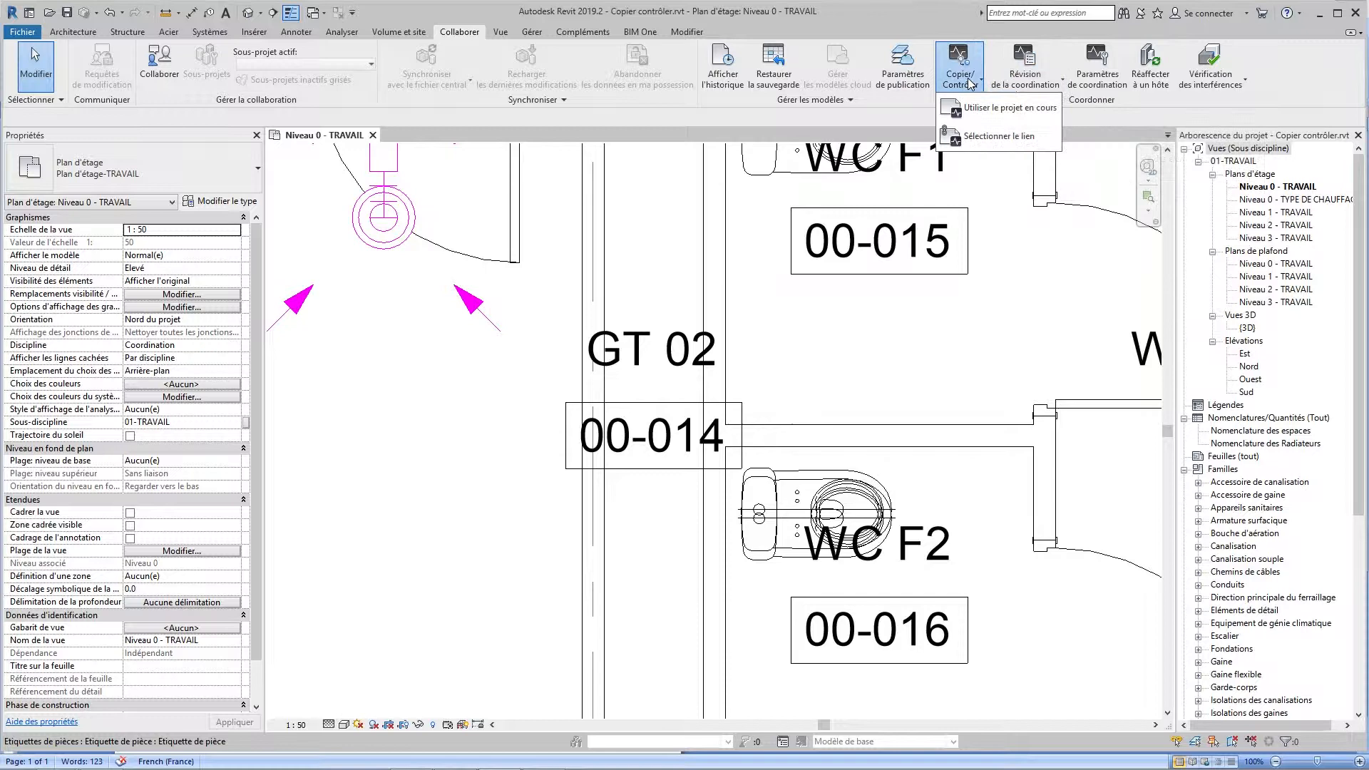
{"action": "left_click", "coordinate": [993, 137]}
{"action": "scroll", "coordinate": [828, 256], "scroll_direction": "down", "scroll_amount": 4}
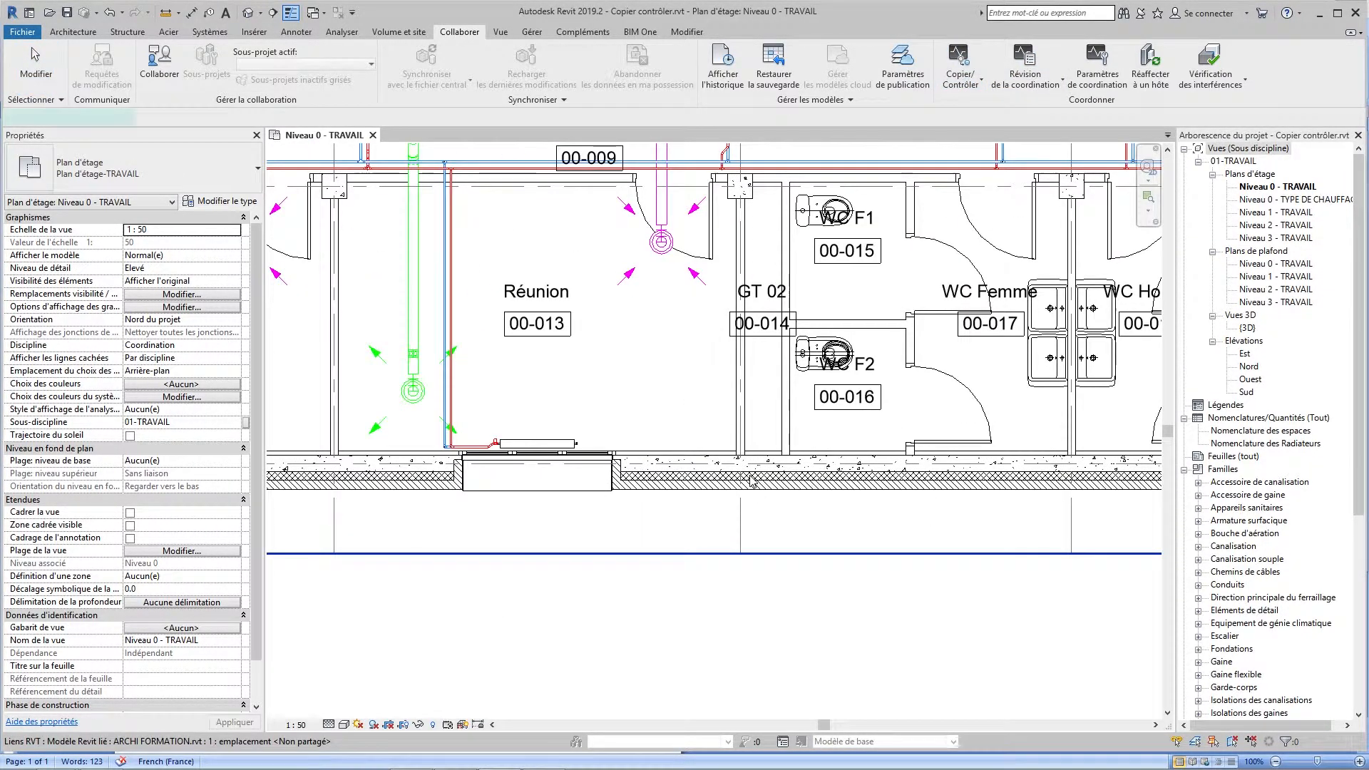
{"action": "left_click", "coordinate": [751, 482]}
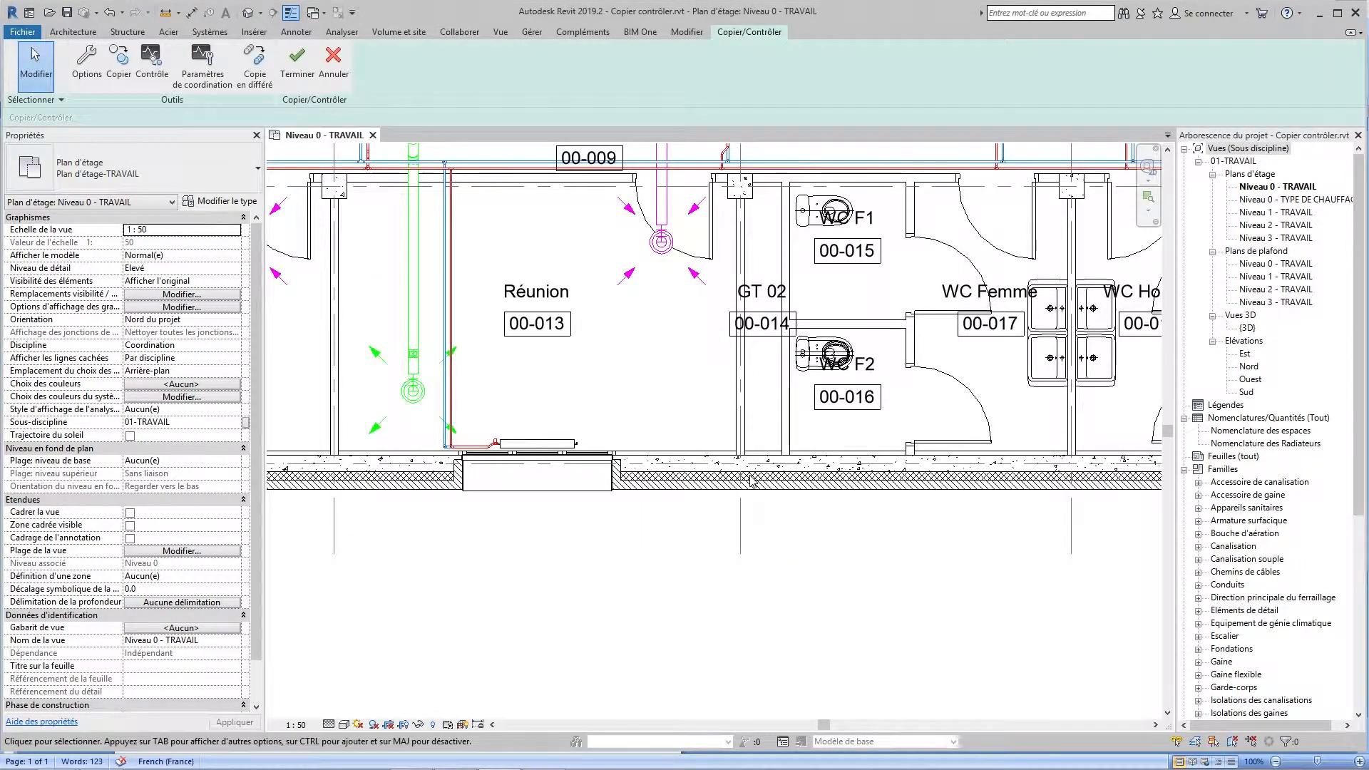
Open the coordination settings for Appareils sanitaires and keep the copy behaviour at Copier individuellement.
{"action": "left_click", "coordinate": [202, 72]}
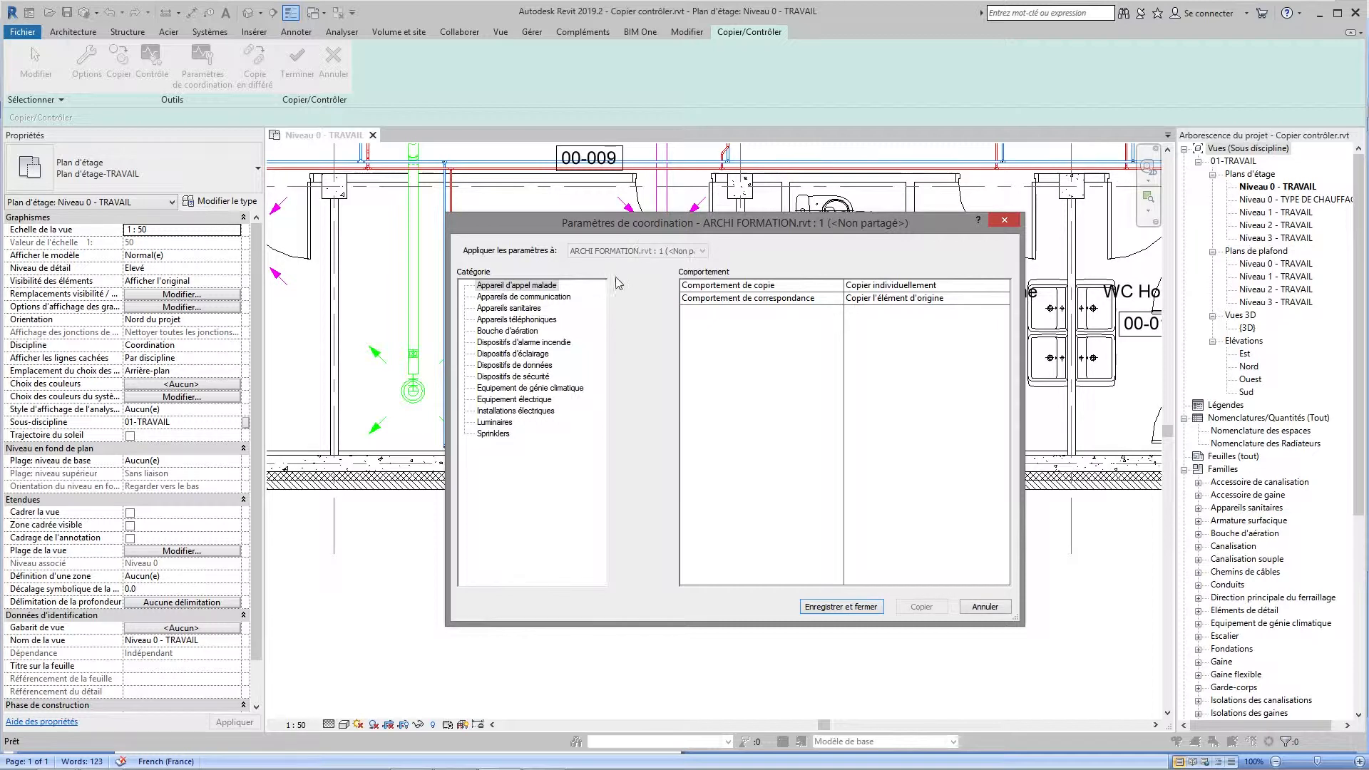
{"action": "left_click", "coordinate": [515, 310]}
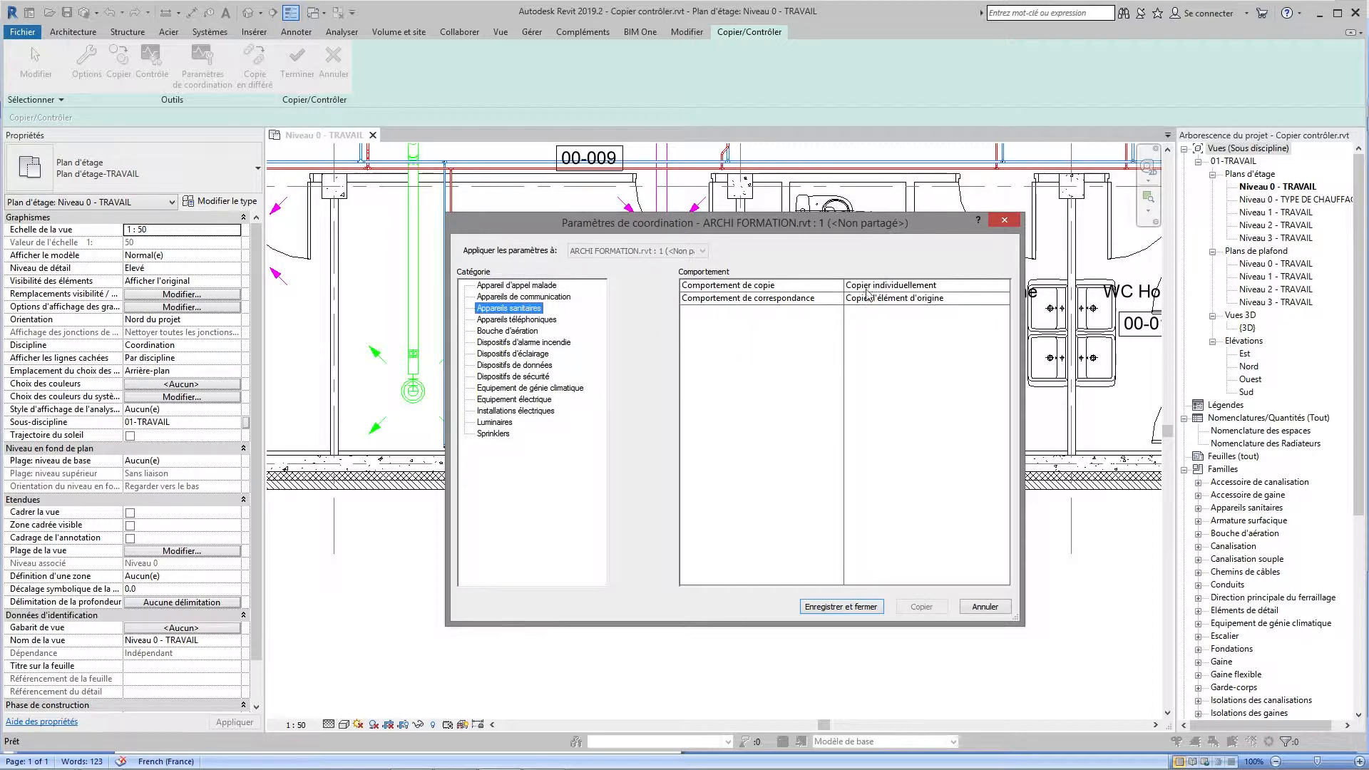
{"action": "left_click", "coordinate": [993, 287]}
{"action": "left_click", "coordinate": [1004, 286]}
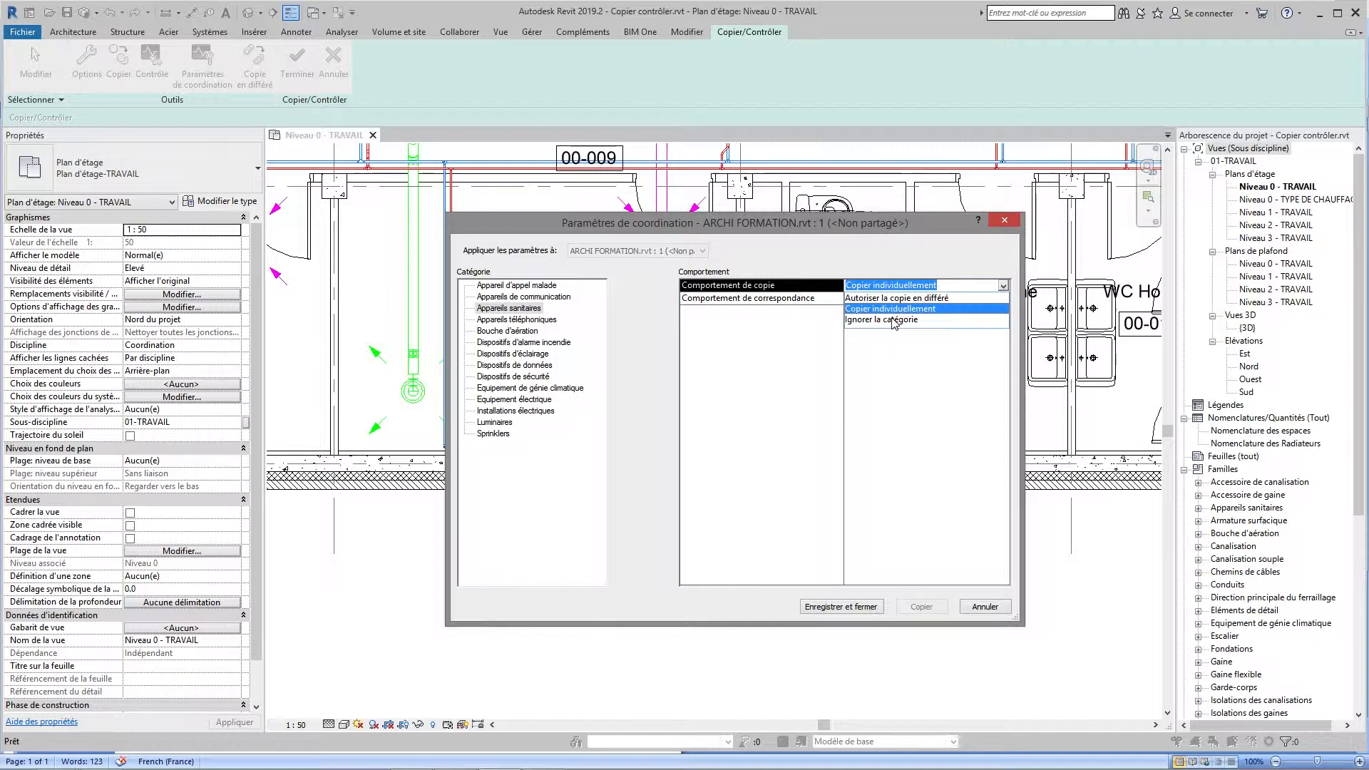
{"action": "left_click", "coordinate": [812, 341]}
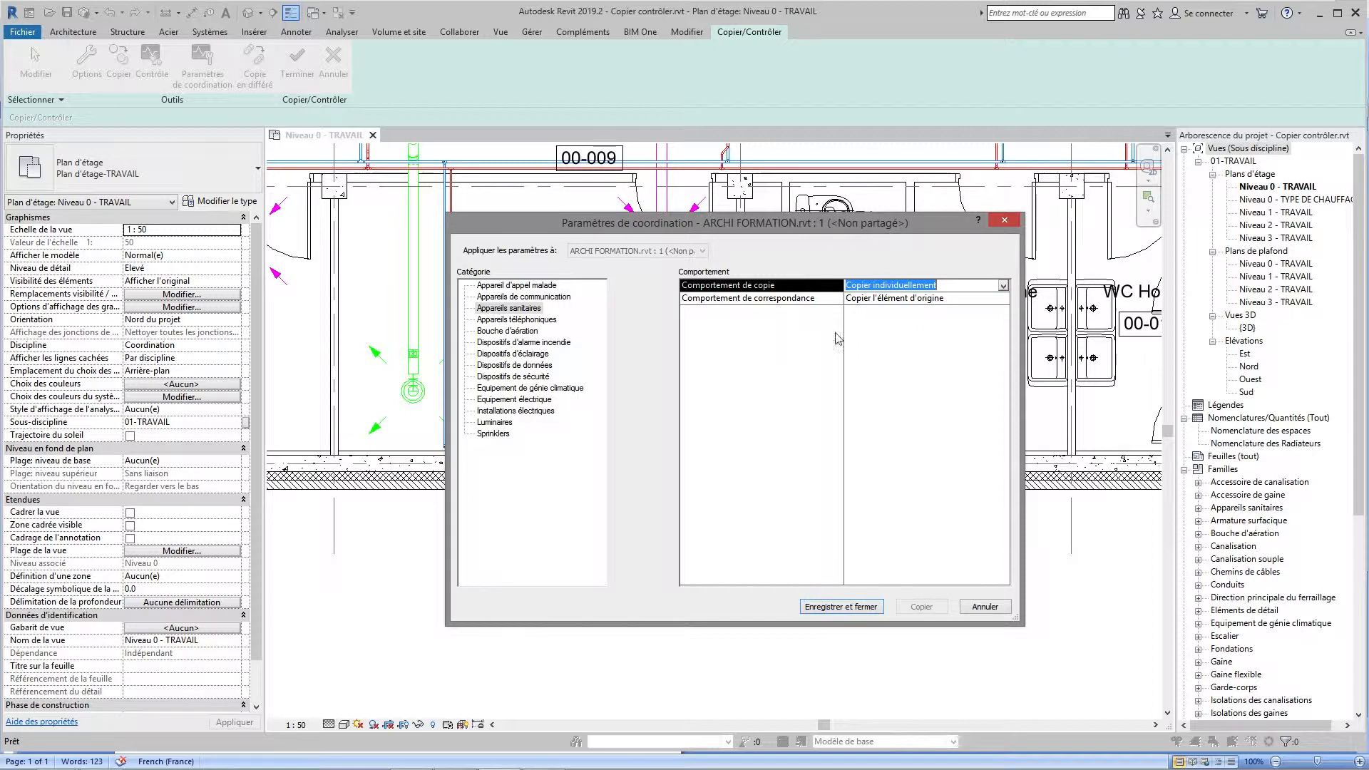
Set the matching behaviour of Appareils sanitaires to Spécifier la correspondance de type.
{"action": "left_click", "coordinate": [884, 300]}
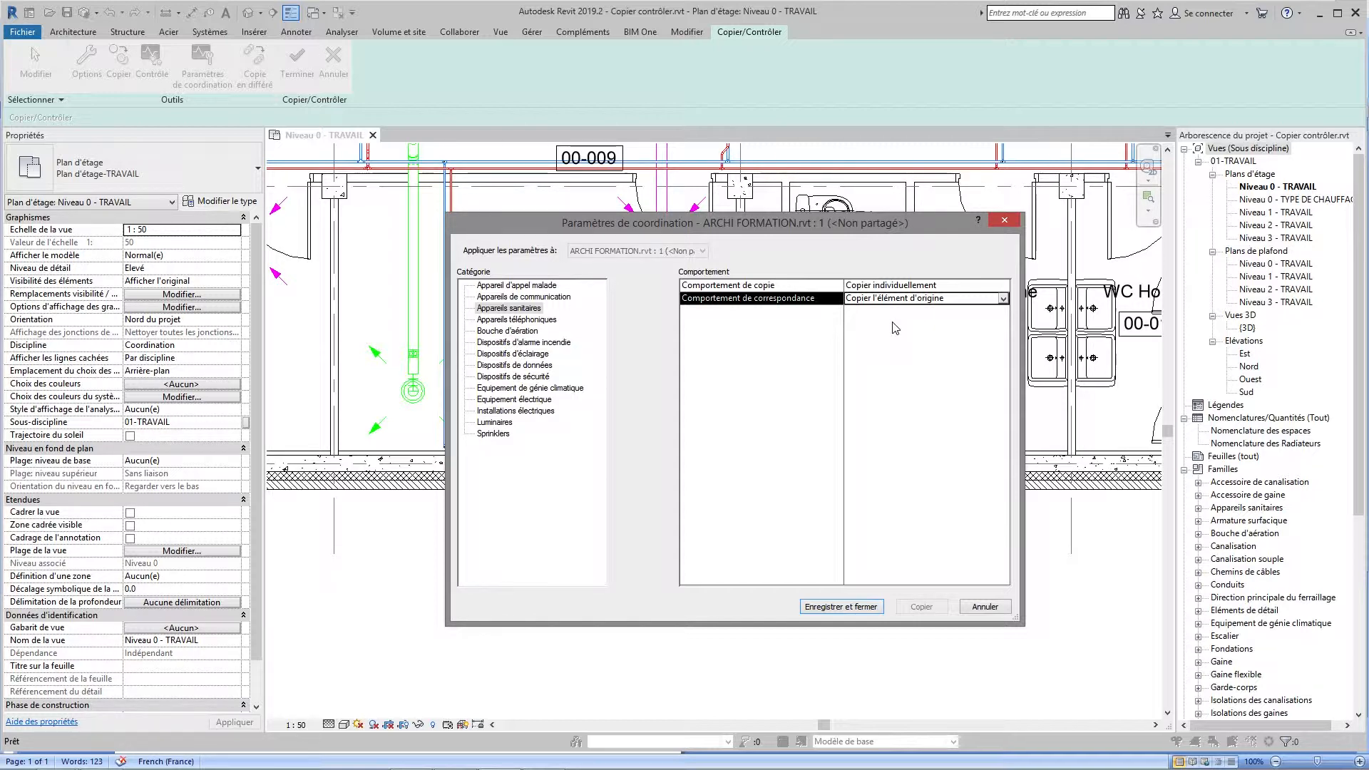
{"action": "left_click", "coordinate": [1004, 300]}
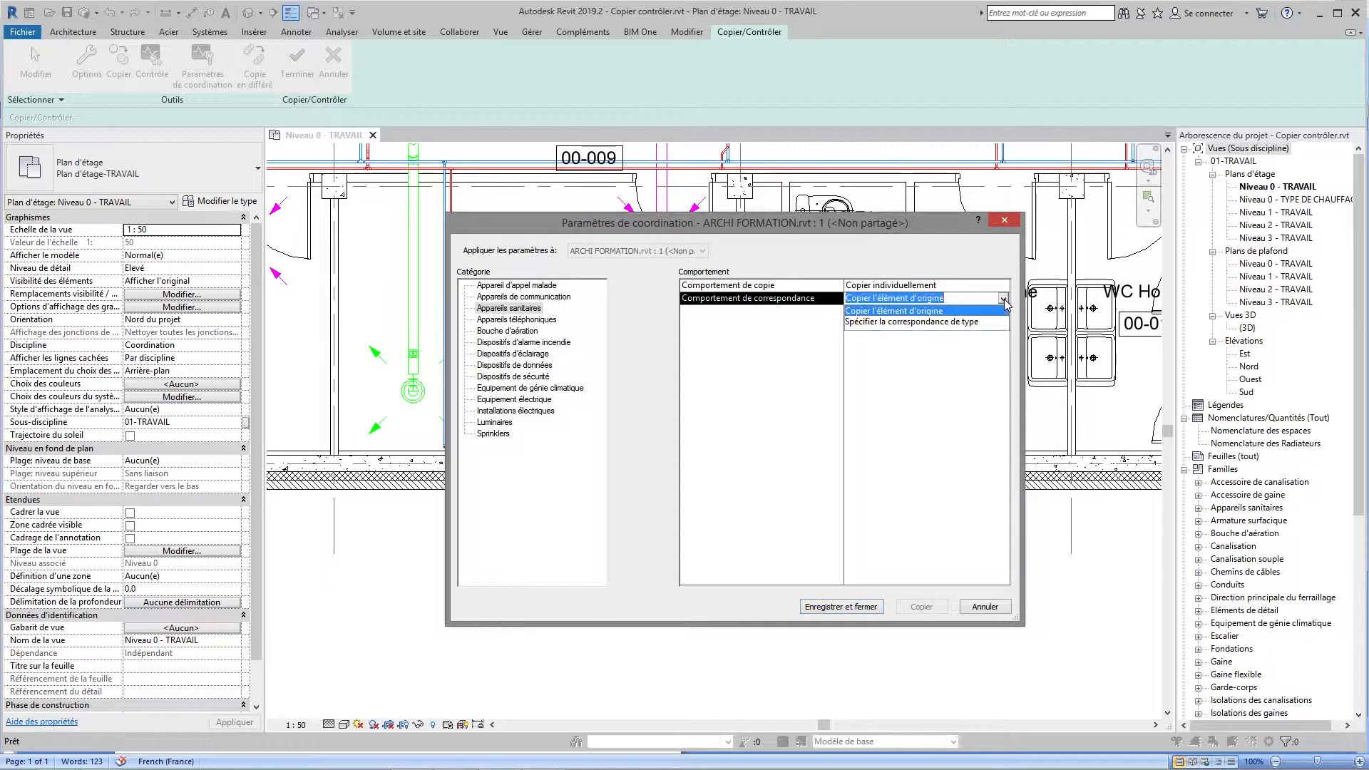
{"action": "left_click", "coordinate": [943, 322]}
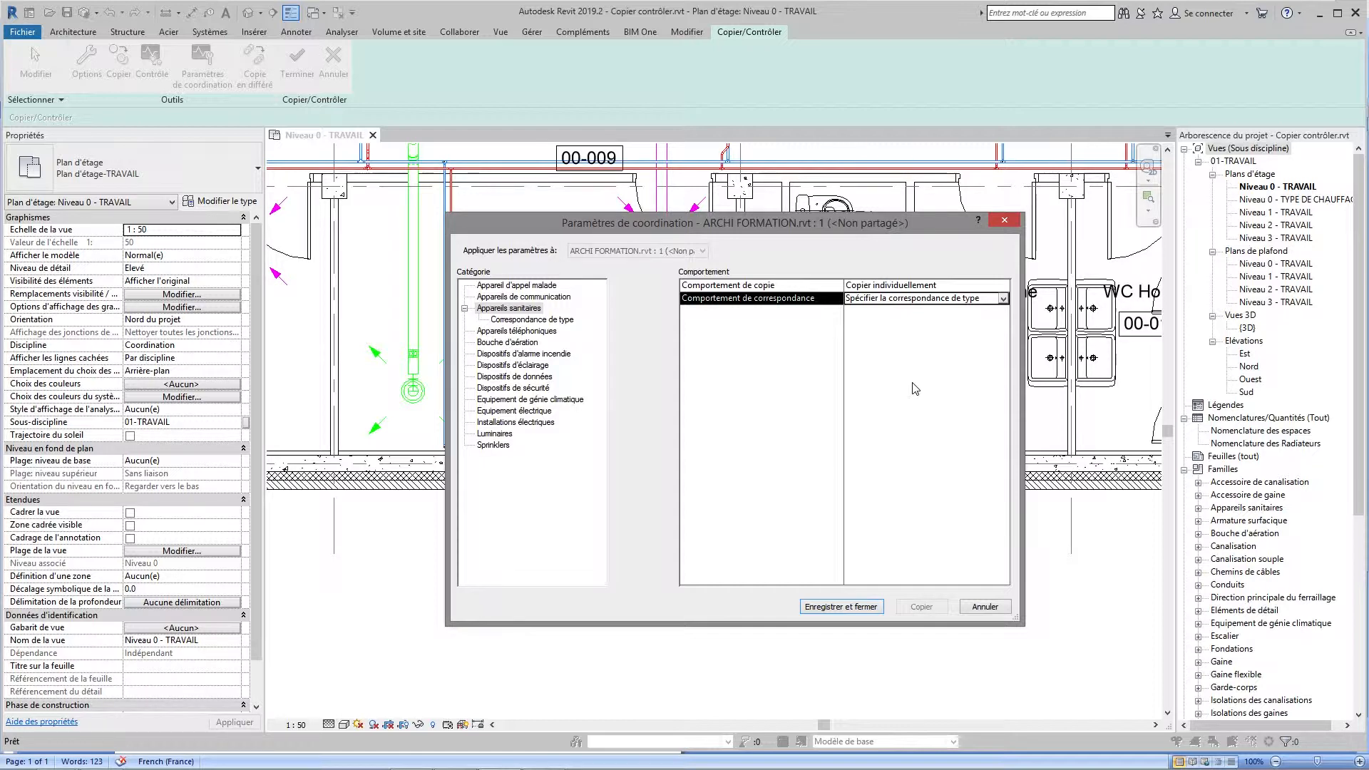
{"action": "left_click", "coordinate": [869, 304]}
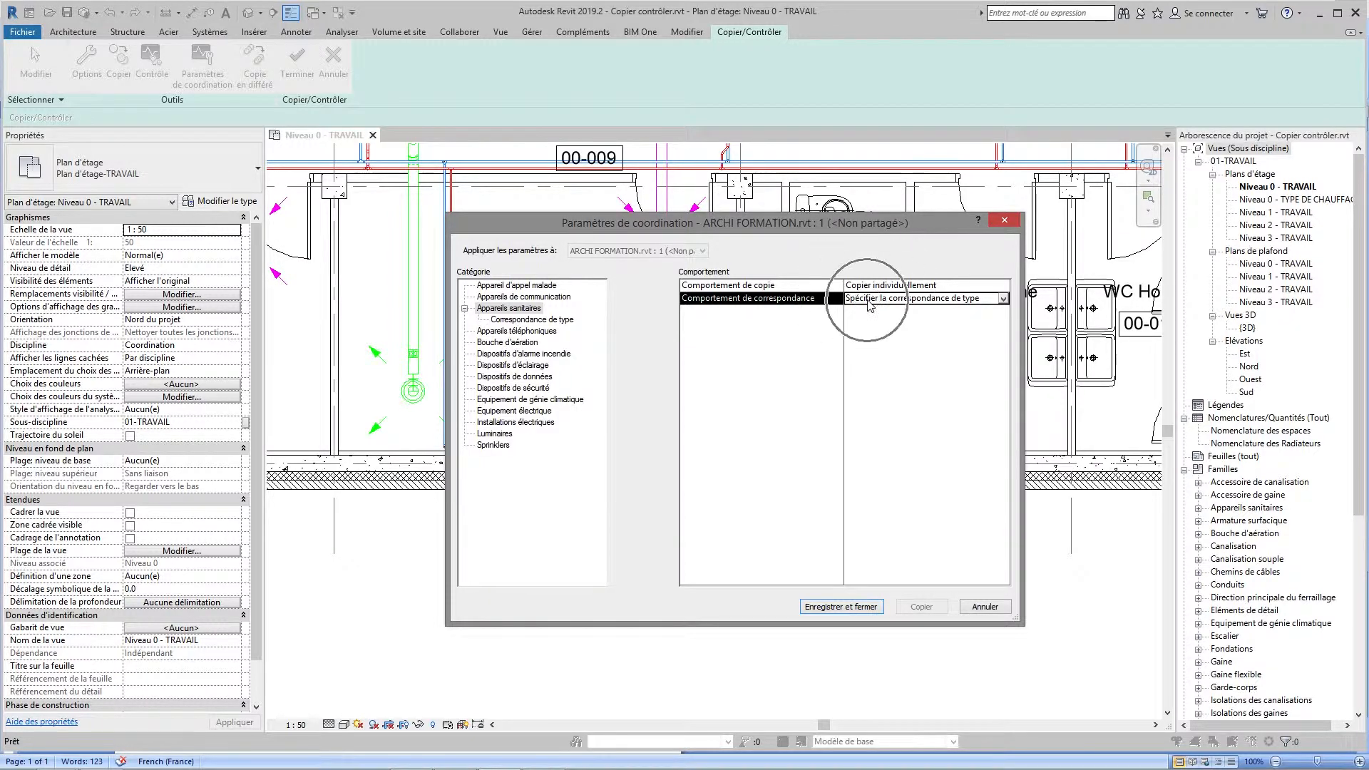
In the sanitary fixtures' type mapping, keep WC au sol : Type 1 as the host type for WC au sol, and save the settings.
{"action": "left_click", "coordinate": [514, 321]}
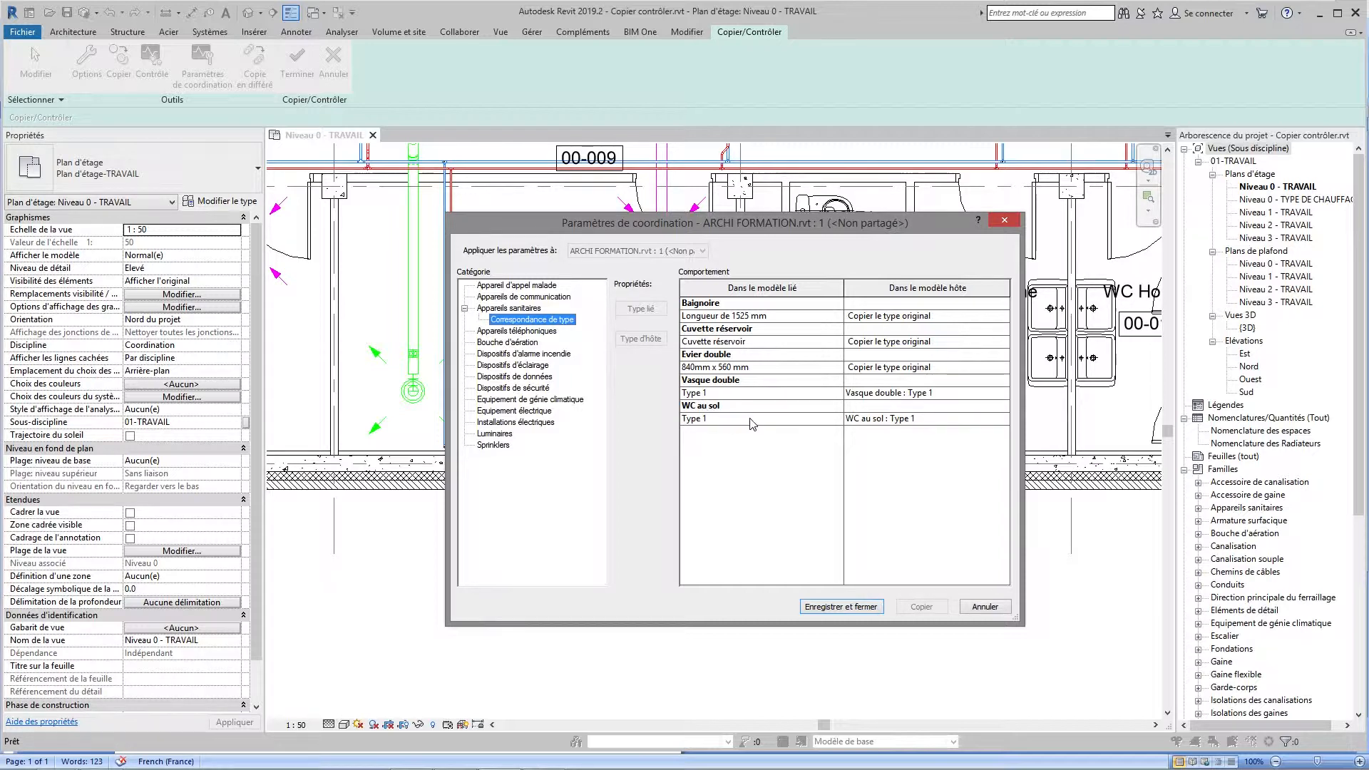
{"action": "left_click", "coordinate": [934, 420]}
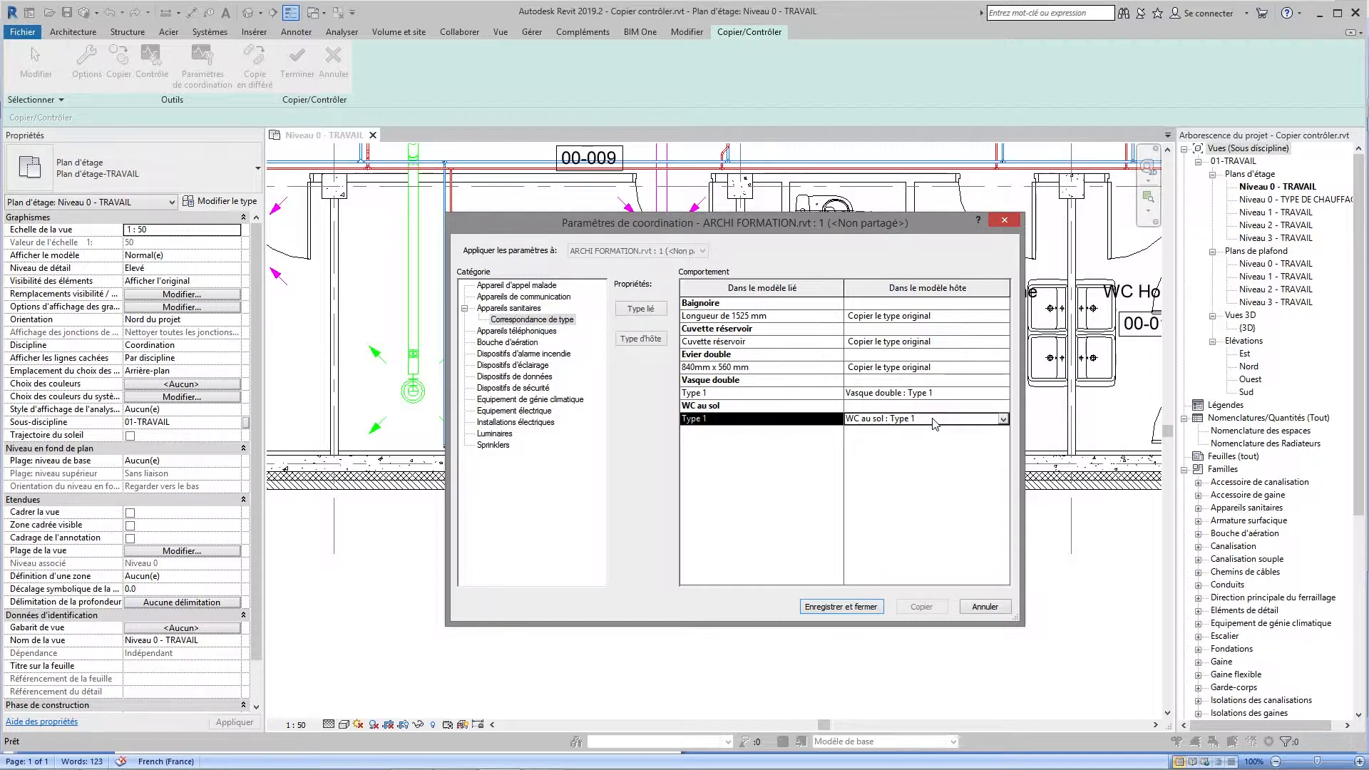
{"action": "left_click", "coordinate": [1003, 419]}
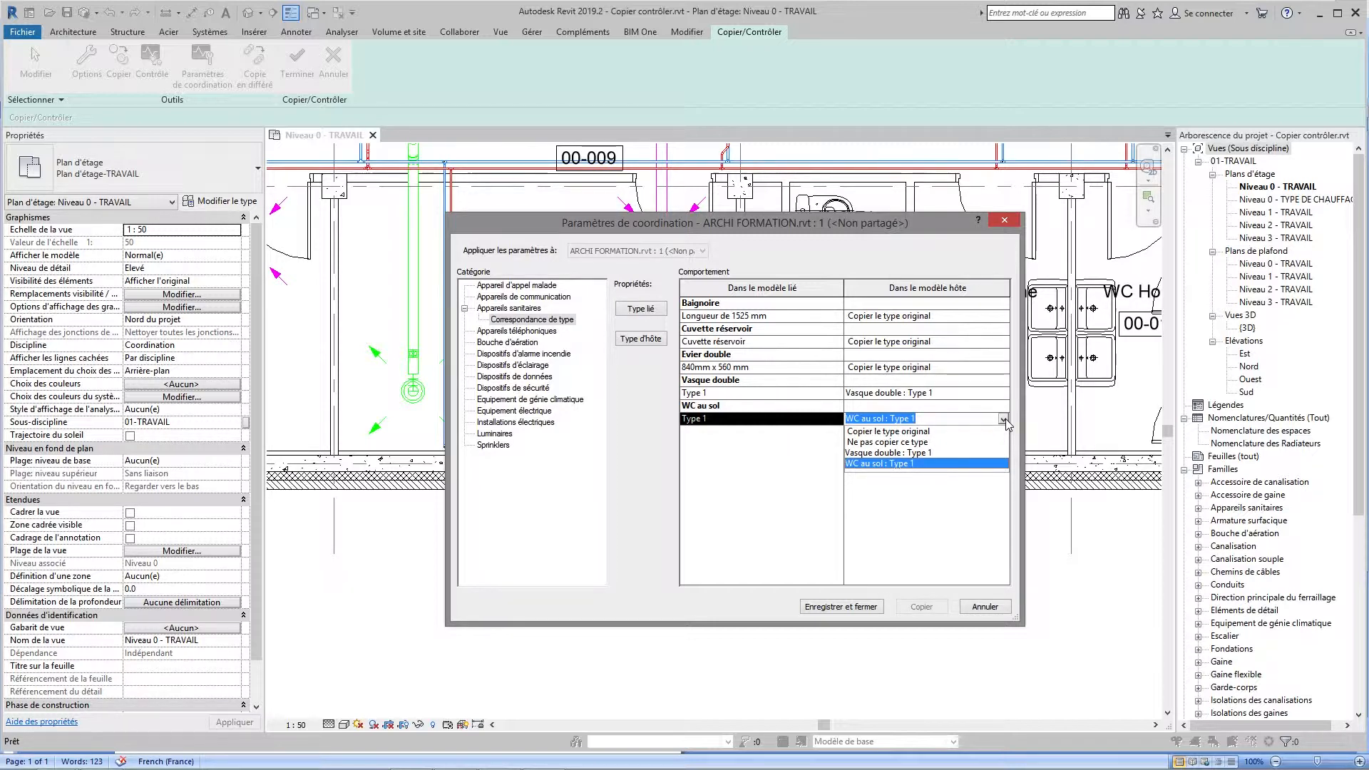
{"action": "left_click", "coordinate": [940, 508]}
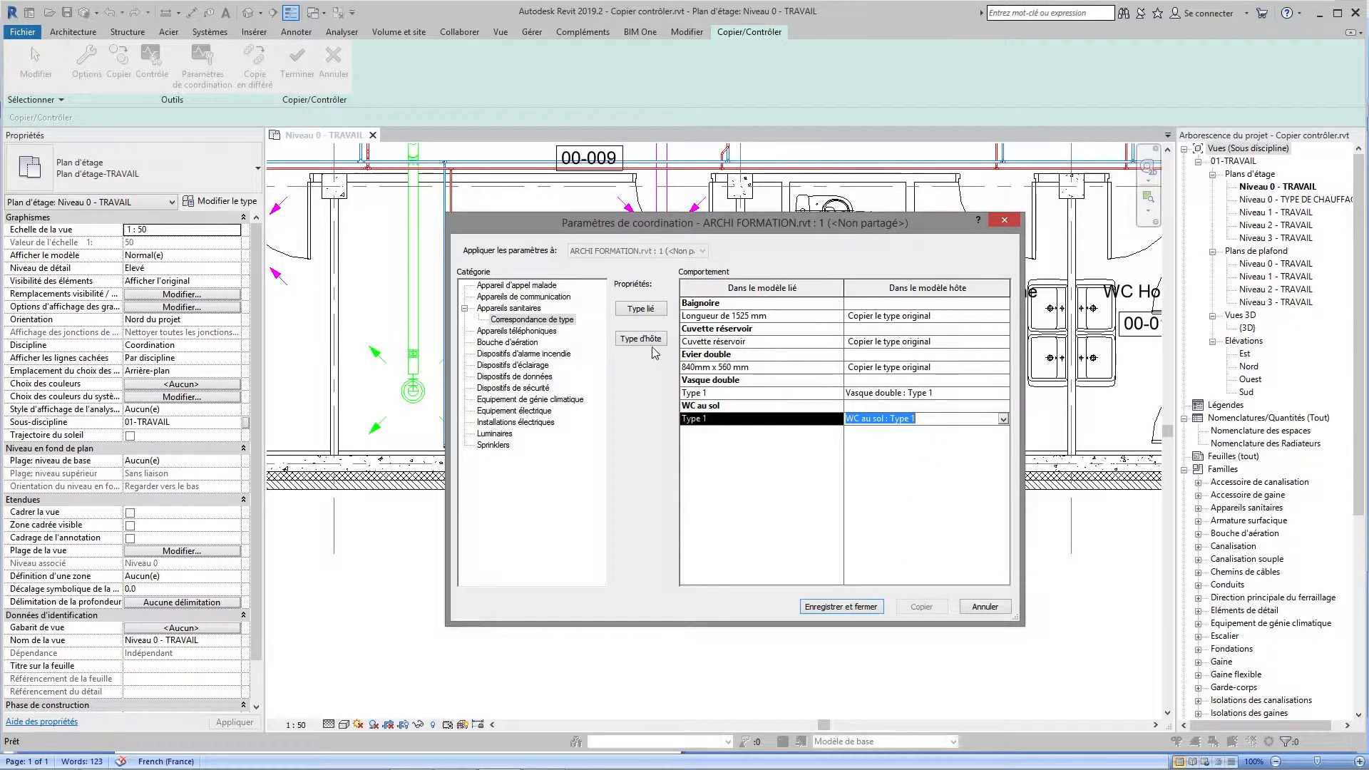
{"action": "left_click", "coordinate": [864, 614]}
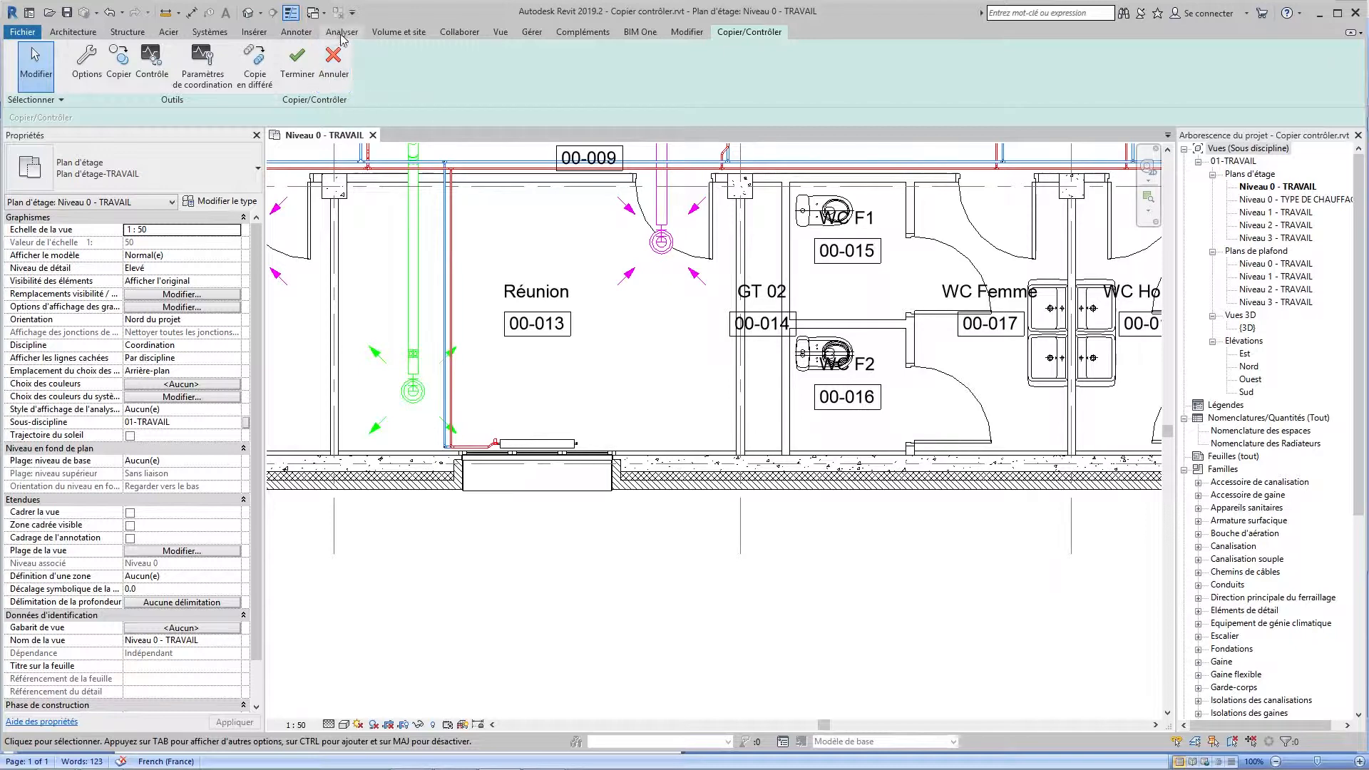
Load the family WC_Reservoir.rfa from the REVIT MEP CVC-S folder on the Bureau into the project.
{"action": "left_click", "coordinate": [254, 32]}
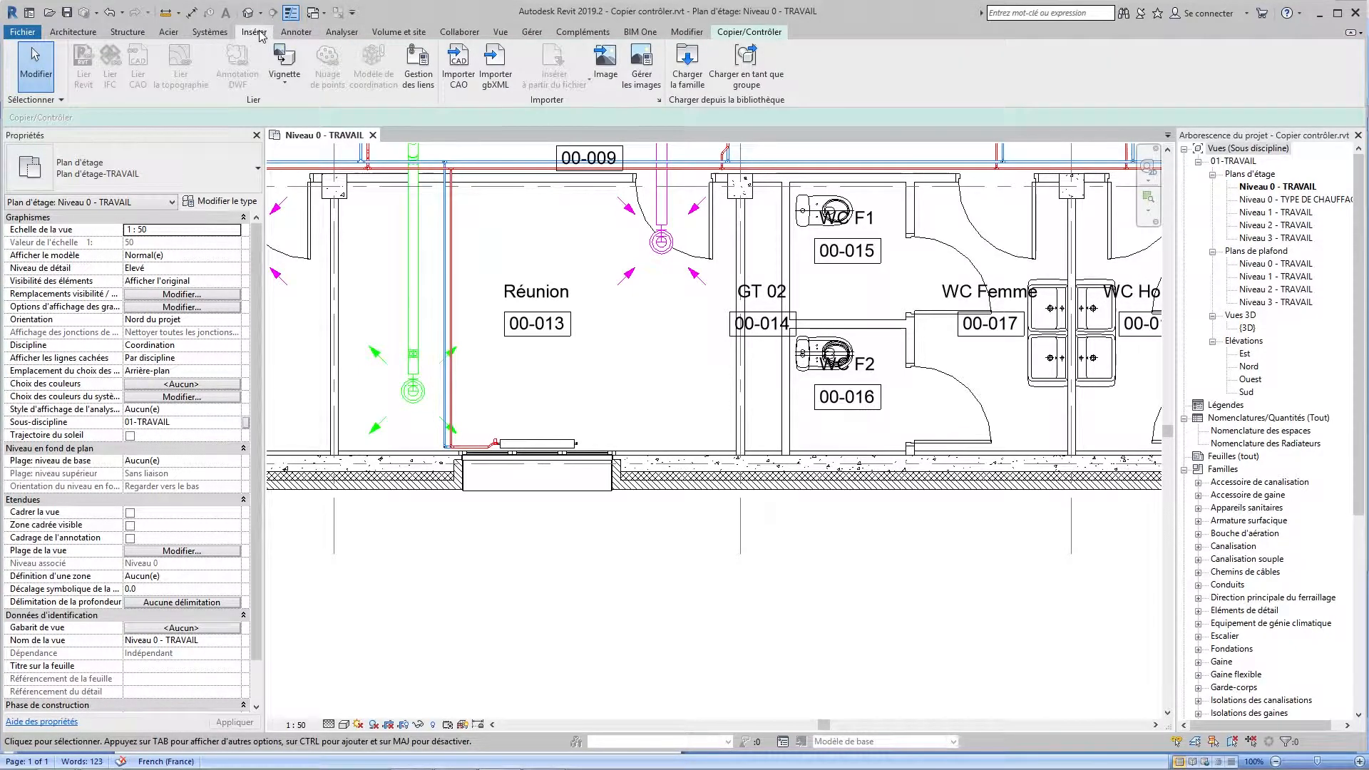
{"action": "left_click", "coordinate": [686, 71]}
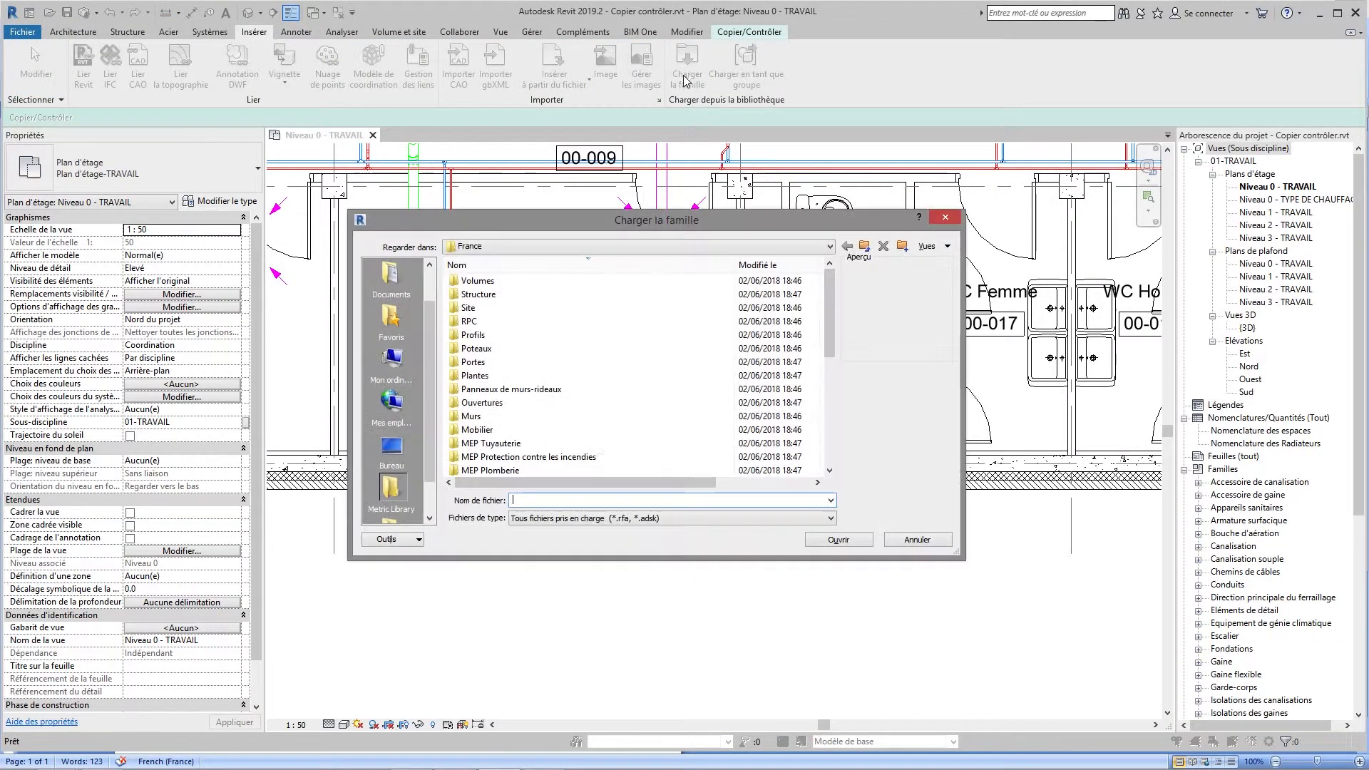
{"action": "left_click", "coordinate": [519, 246]}
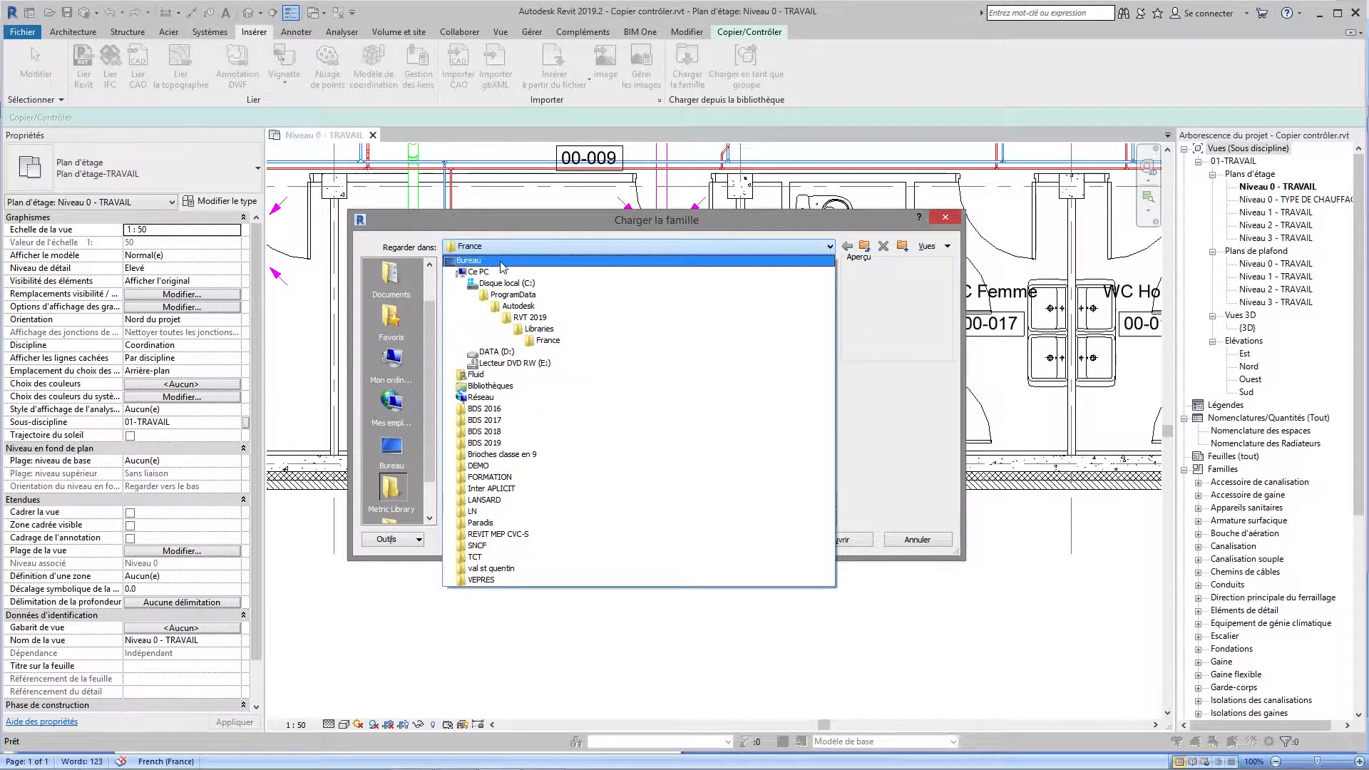
{"action": "left_click", "coordinate": [501, 261]}
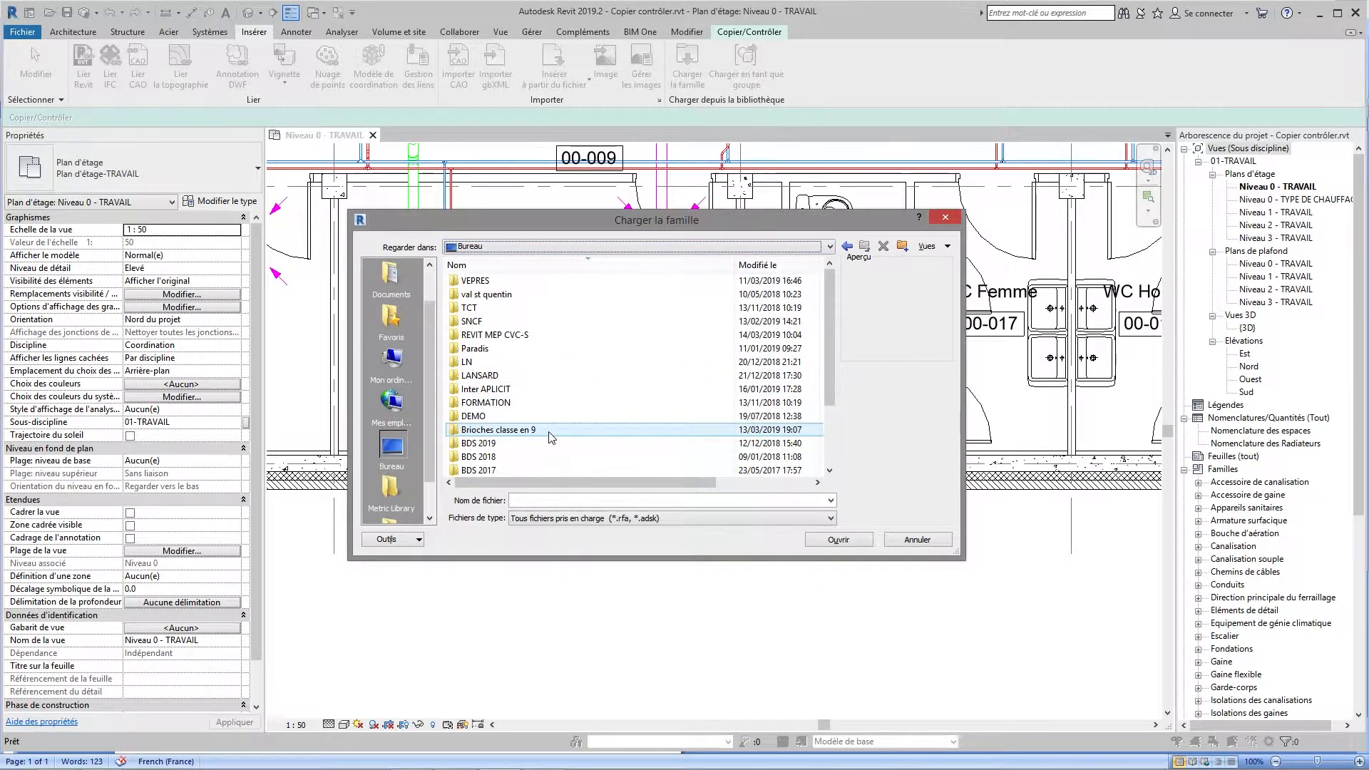
{"action": "double_click", "coordinate": [503, 335]}
{"action": "left_click", "coordinate": [490, 281]}
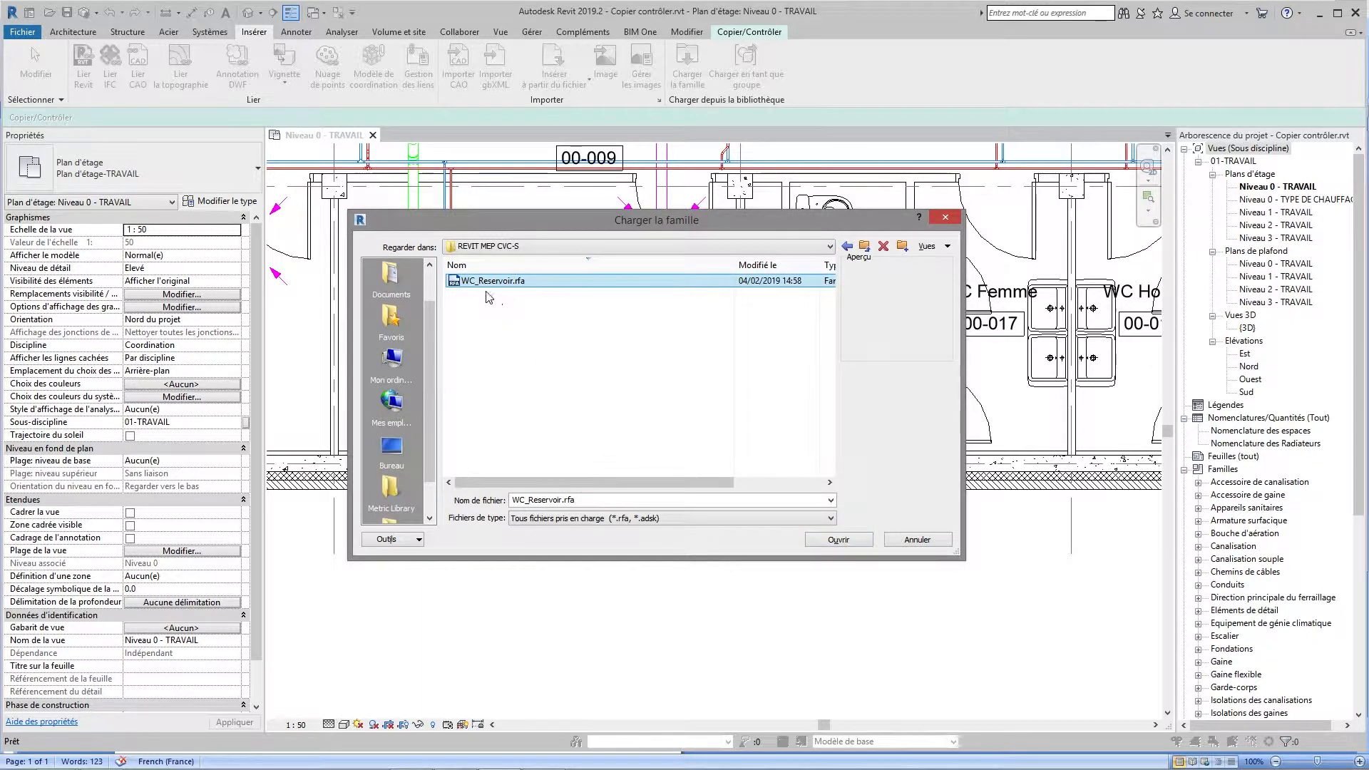
{"action": "left_click", "coordinate": [836, 541]}
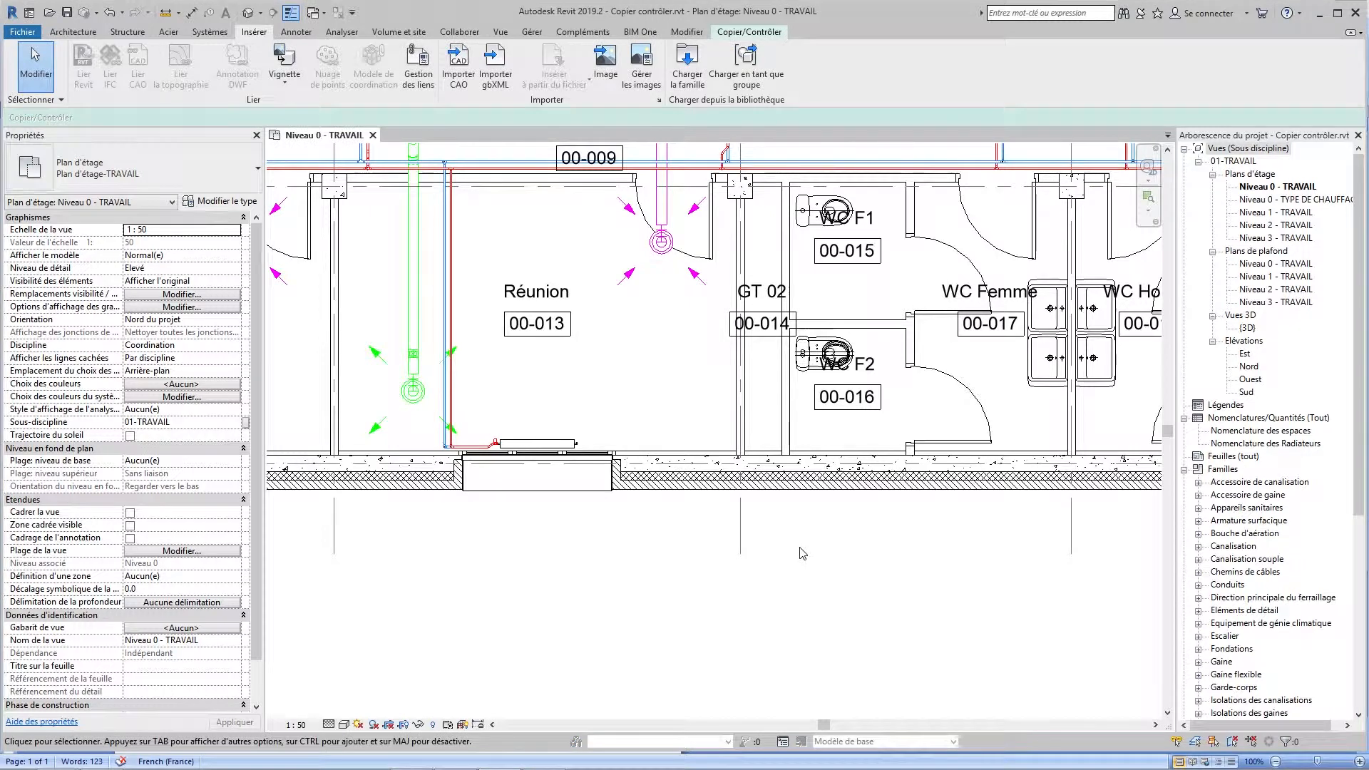
In the type mapping of Appareils sanitaires, set the host type for WC au sol Type 1 to WC_Reservoir and save the settings.
{"action": "middle_click_drag", "start_coordinate": [767, 568], "coordinate": [748, 571]}
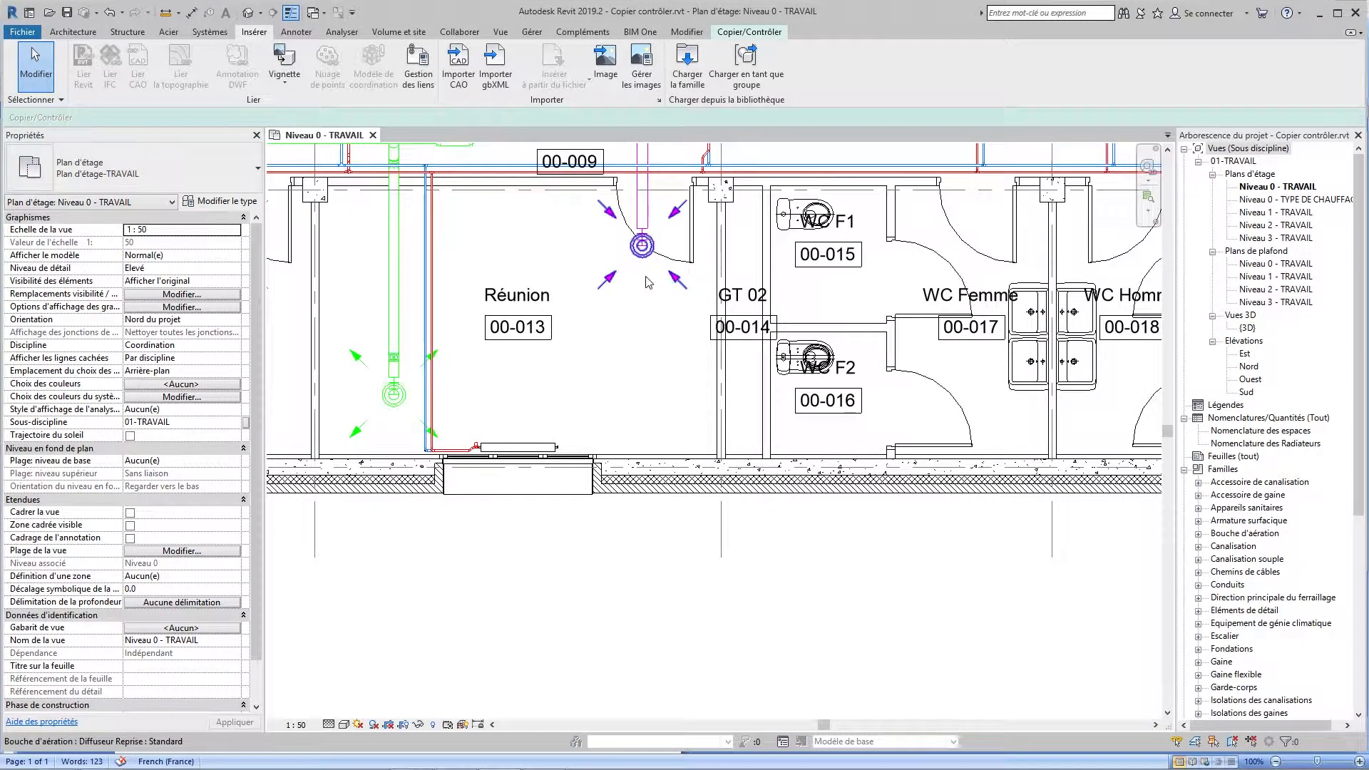
{"action": "left_click", "coordinate": [749, 31]}
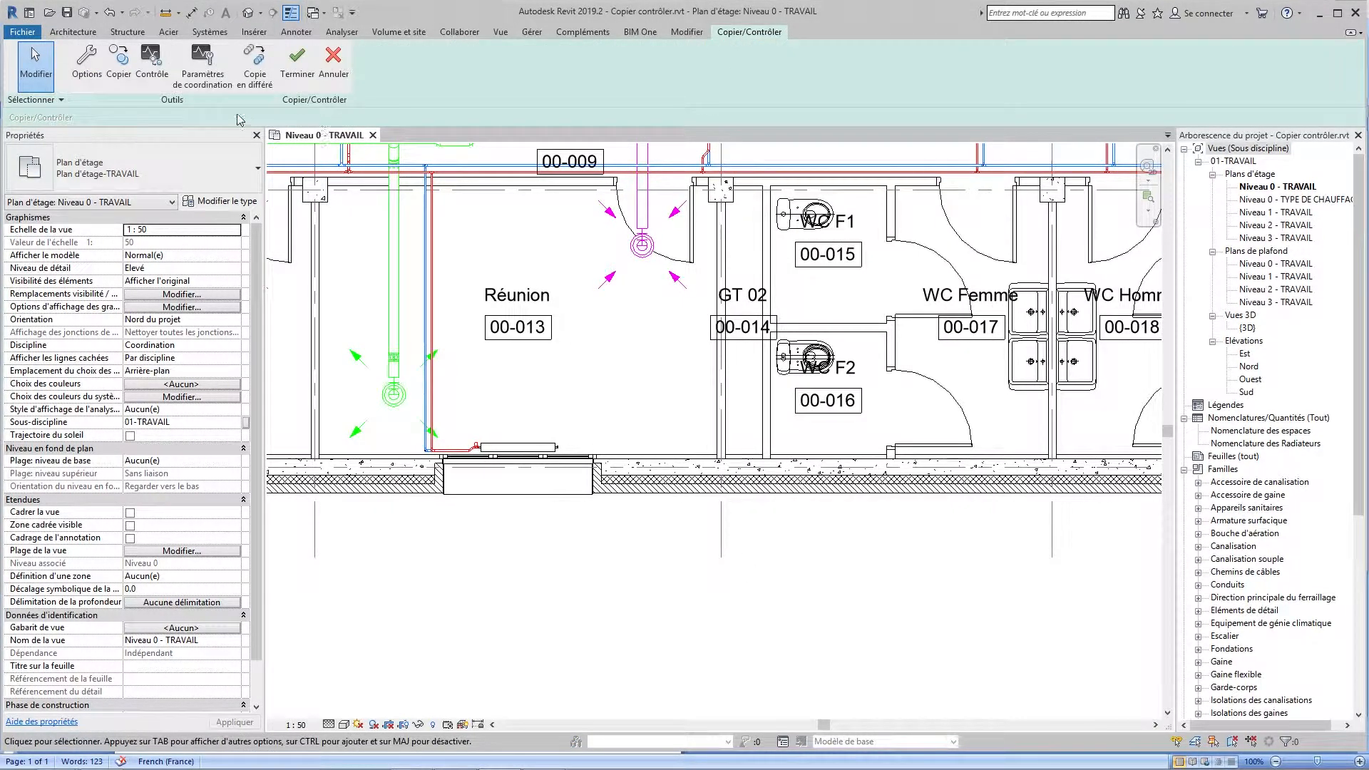
{"action": "left_click", "coordinate": [201, 74]}
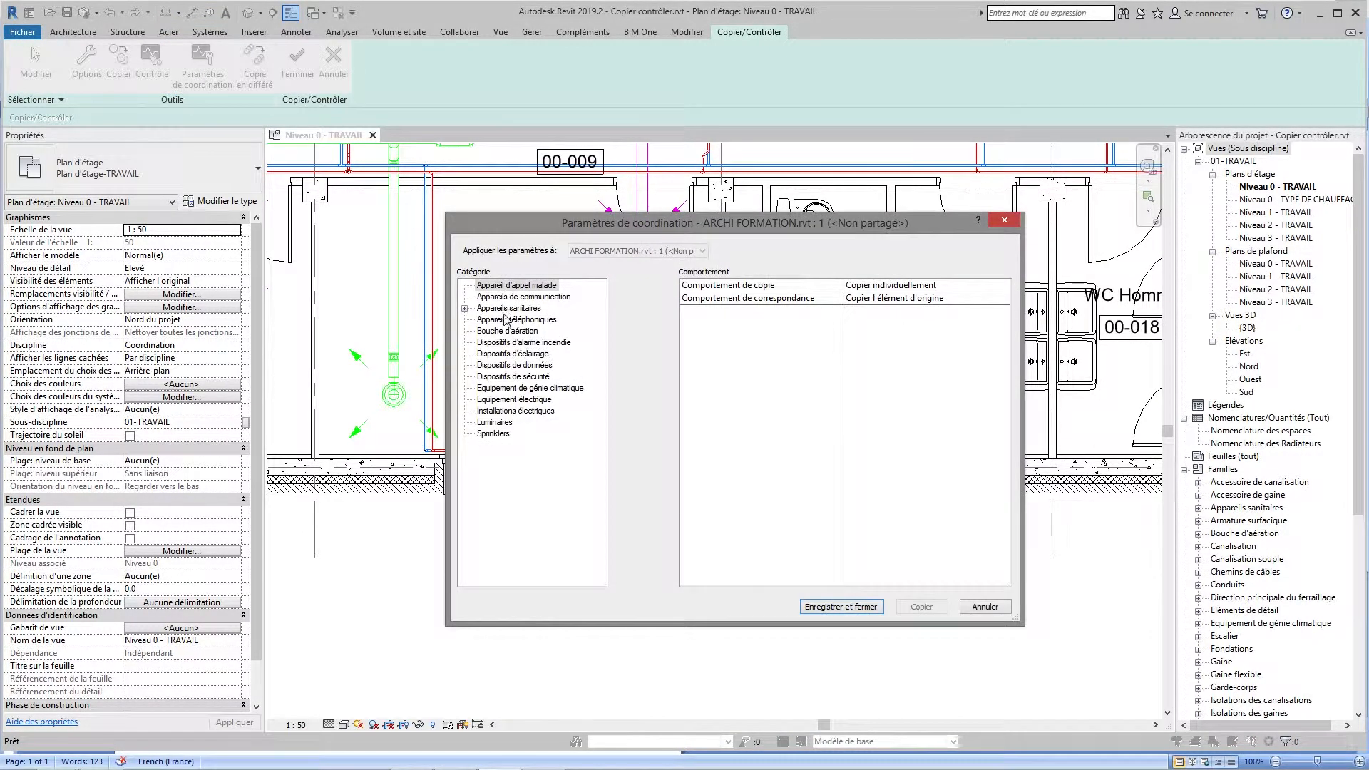
{"action": "left_click", "coordinate": [465, 309]}
{"action": "left_click", "coordinate": [527, 320]}
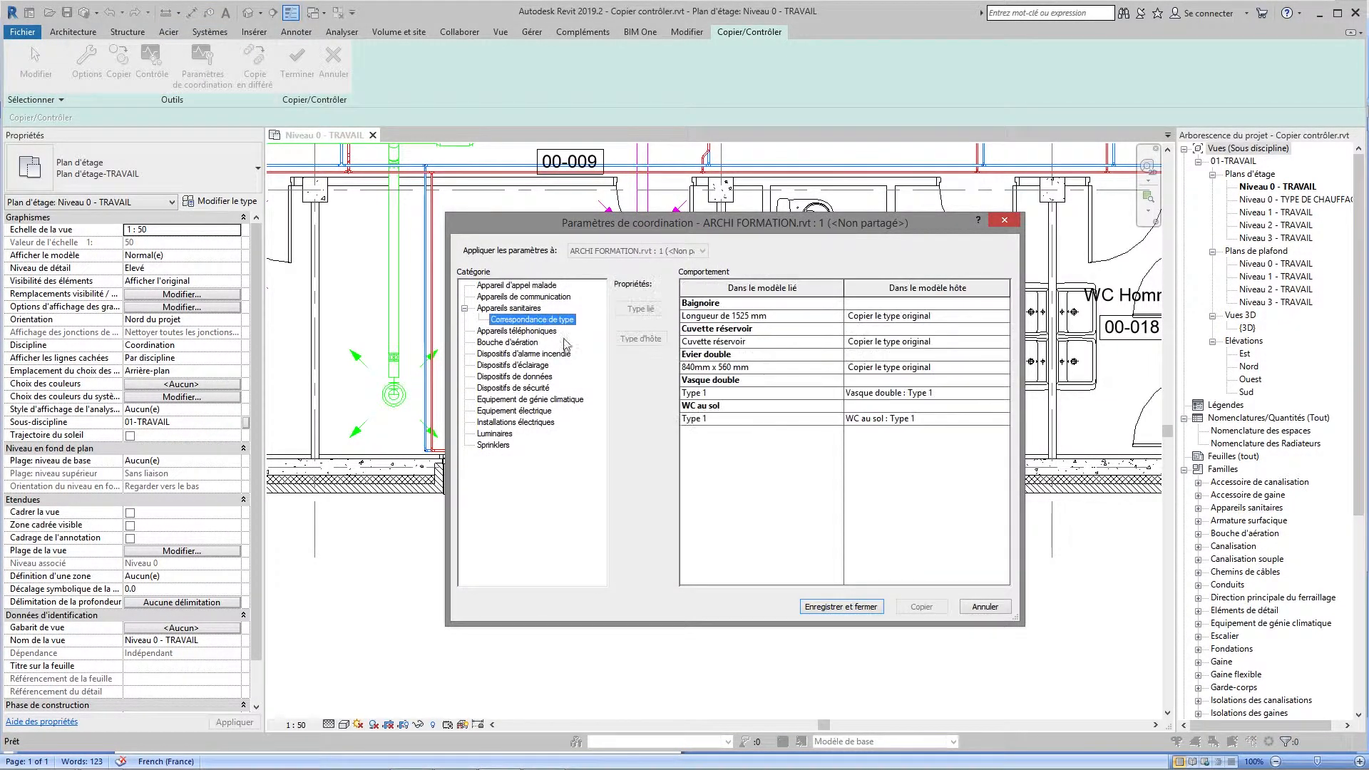
{"action": "left_click", "coordinate": [920, 421]}
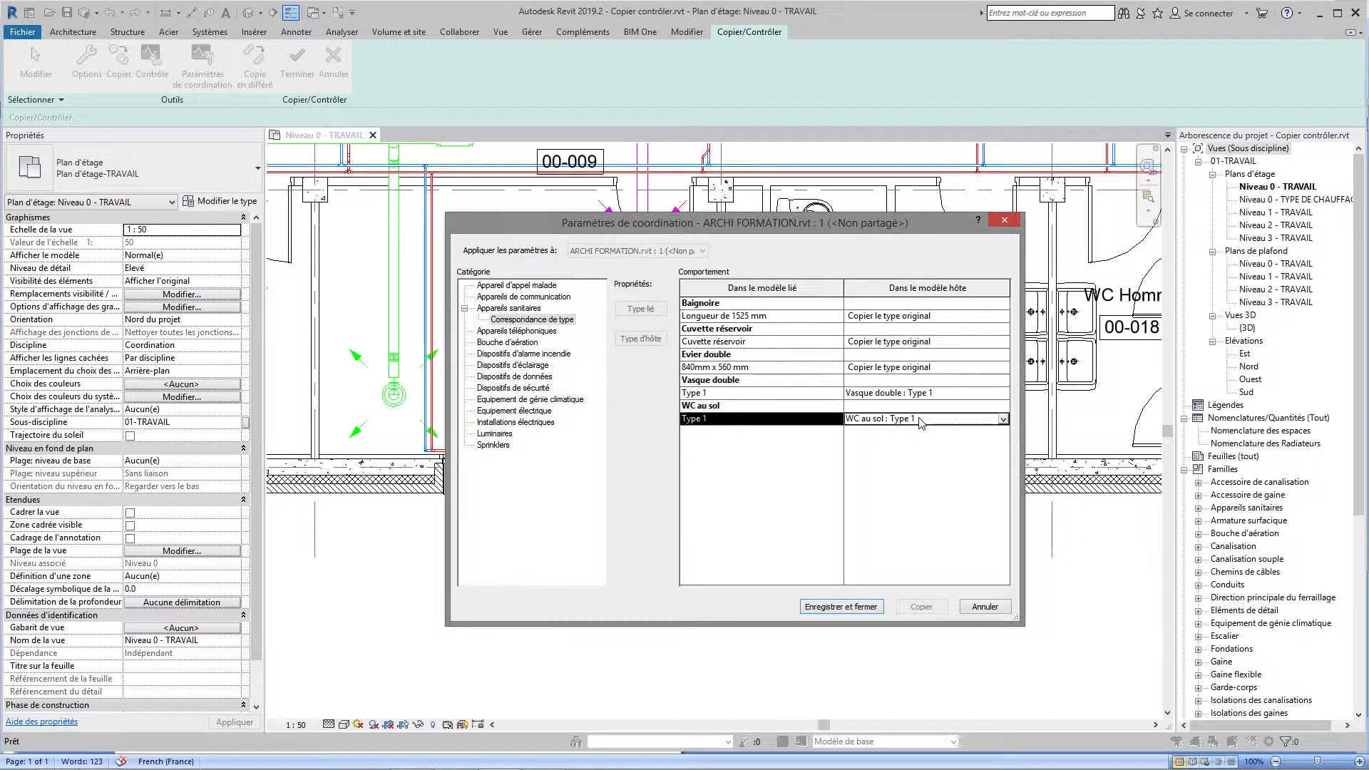
{"action": "left_click", "coordinate": [1003, 420]}
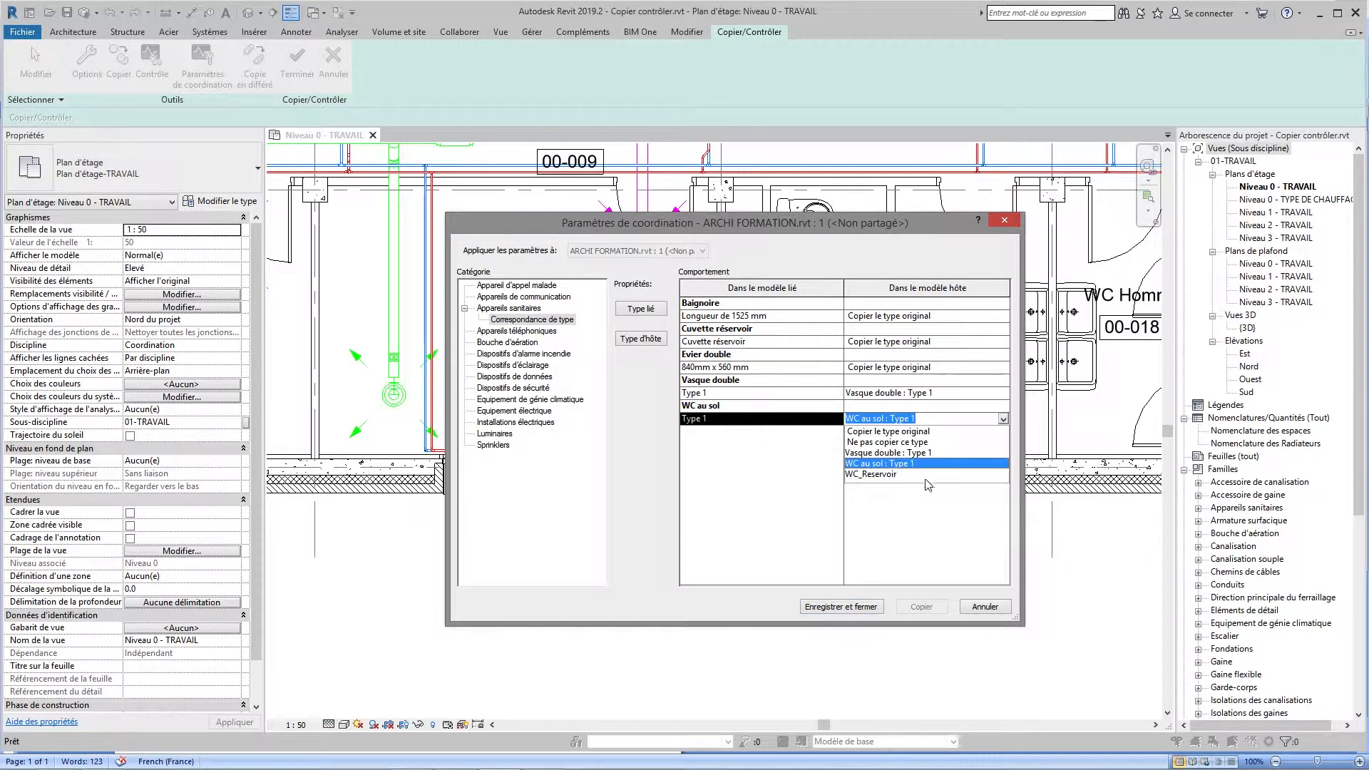
{"action": "left_click", "coordinate": [884, 475]}
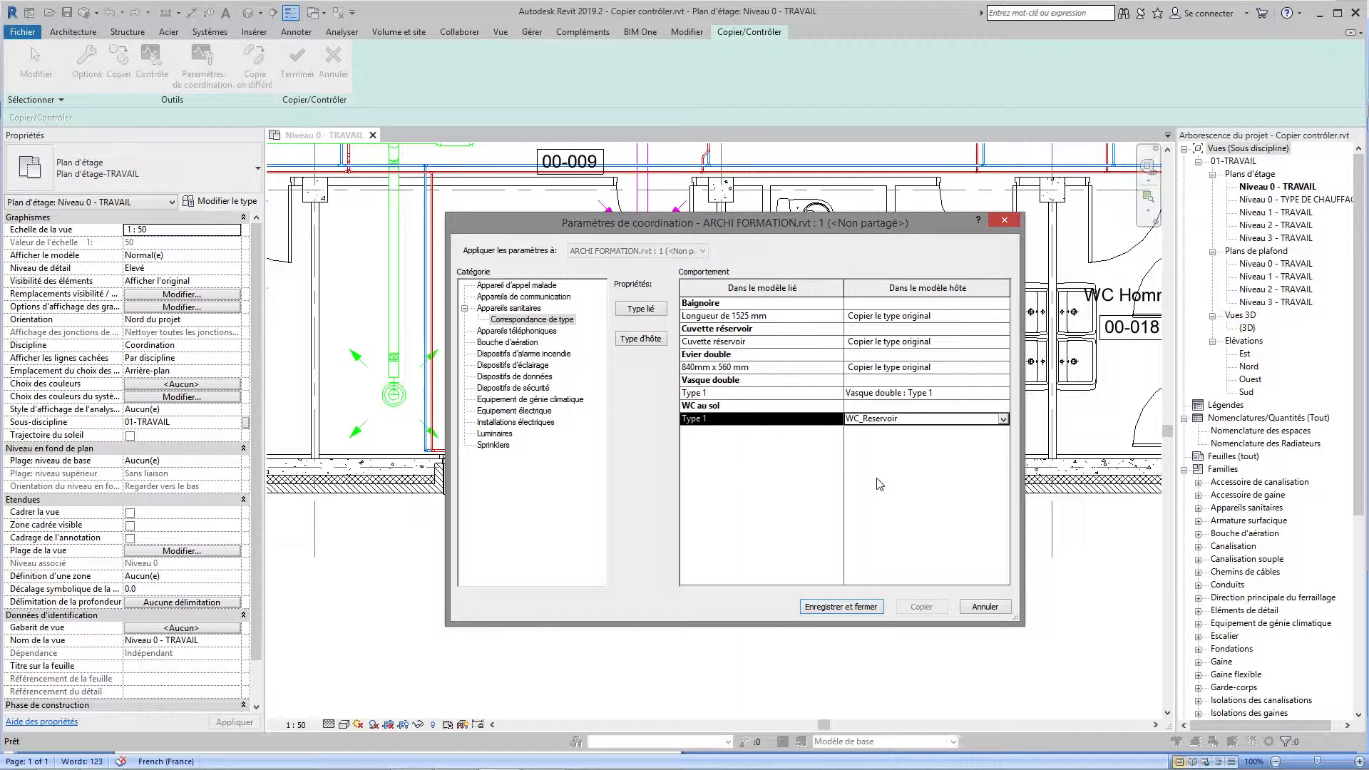
{"action": "left_click", "coordinate": [860, 608]}
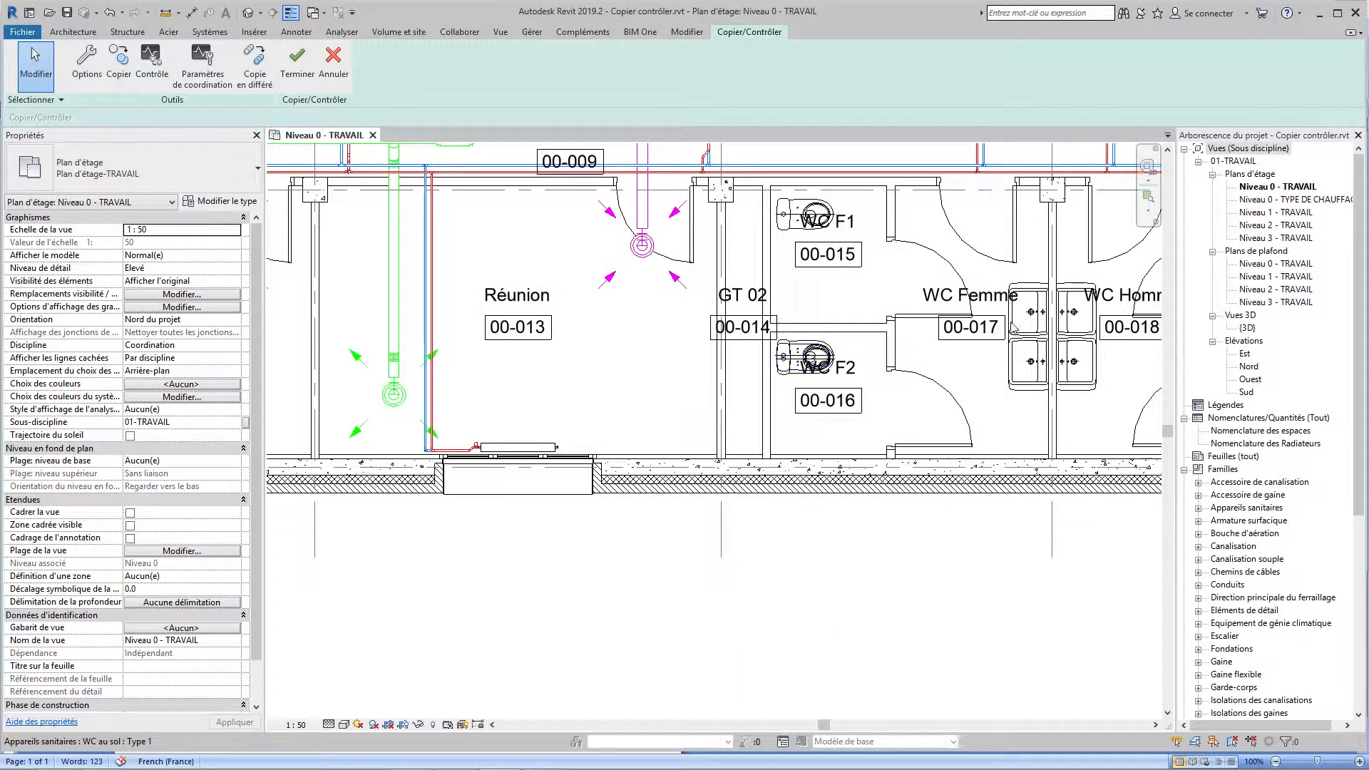
On the Niveau 1 - TRAVAIL floor plan, copy the four linked toilets in WC F1, F2, H1 and H2 together and finish Copier/Contrôler.
{"action": "double_click", "coordinate": [1271, 212]}
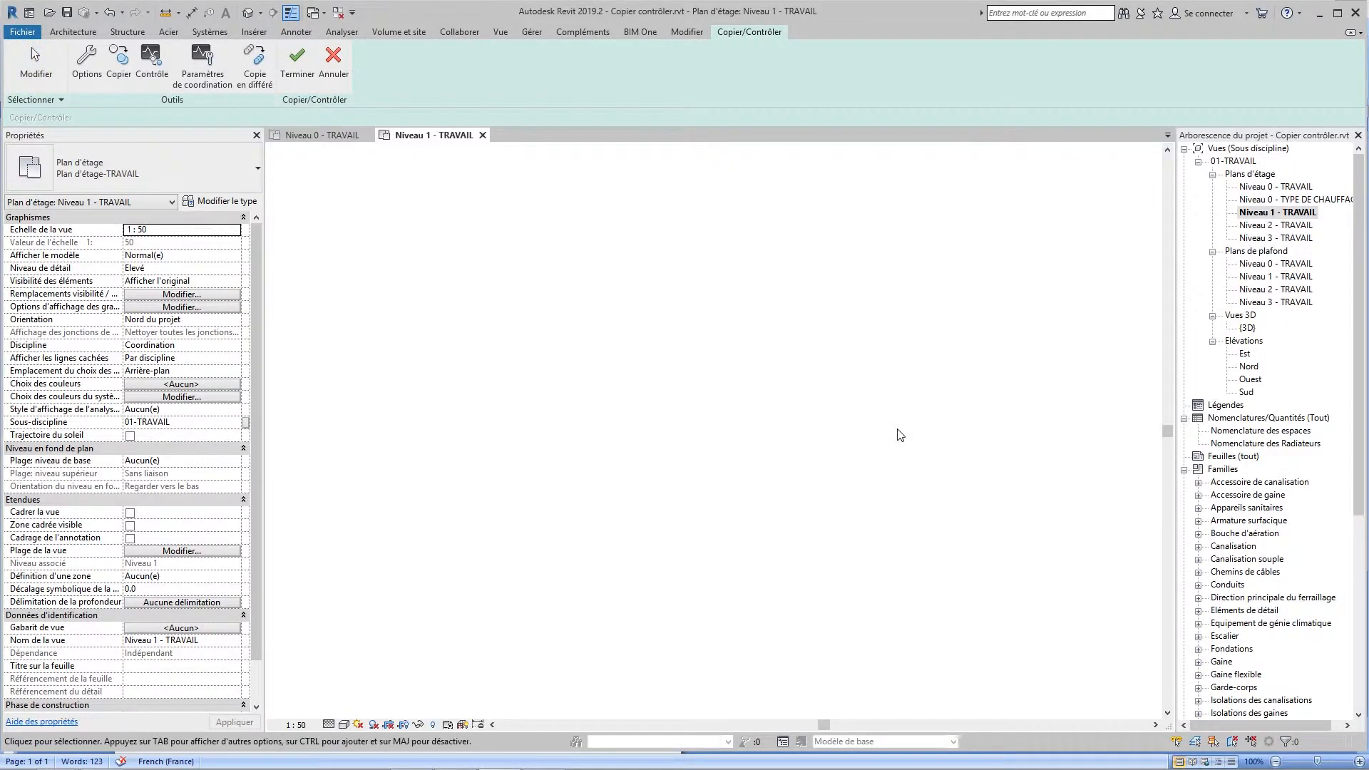
{"action": "middle_click_drag", "start_coordinate": [821, 420], "coordinate": [646, 454]}
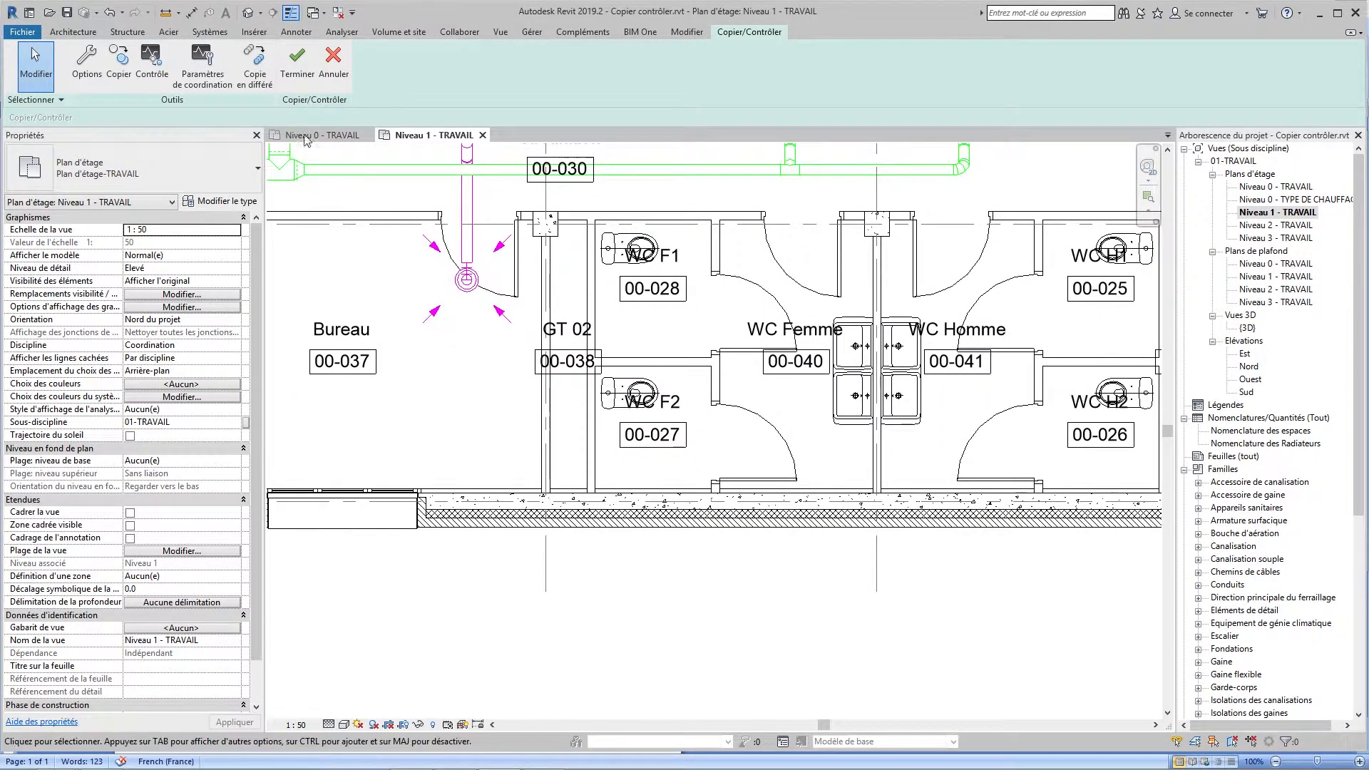
{"action": "left_click", "coordinate": [119, 63]}
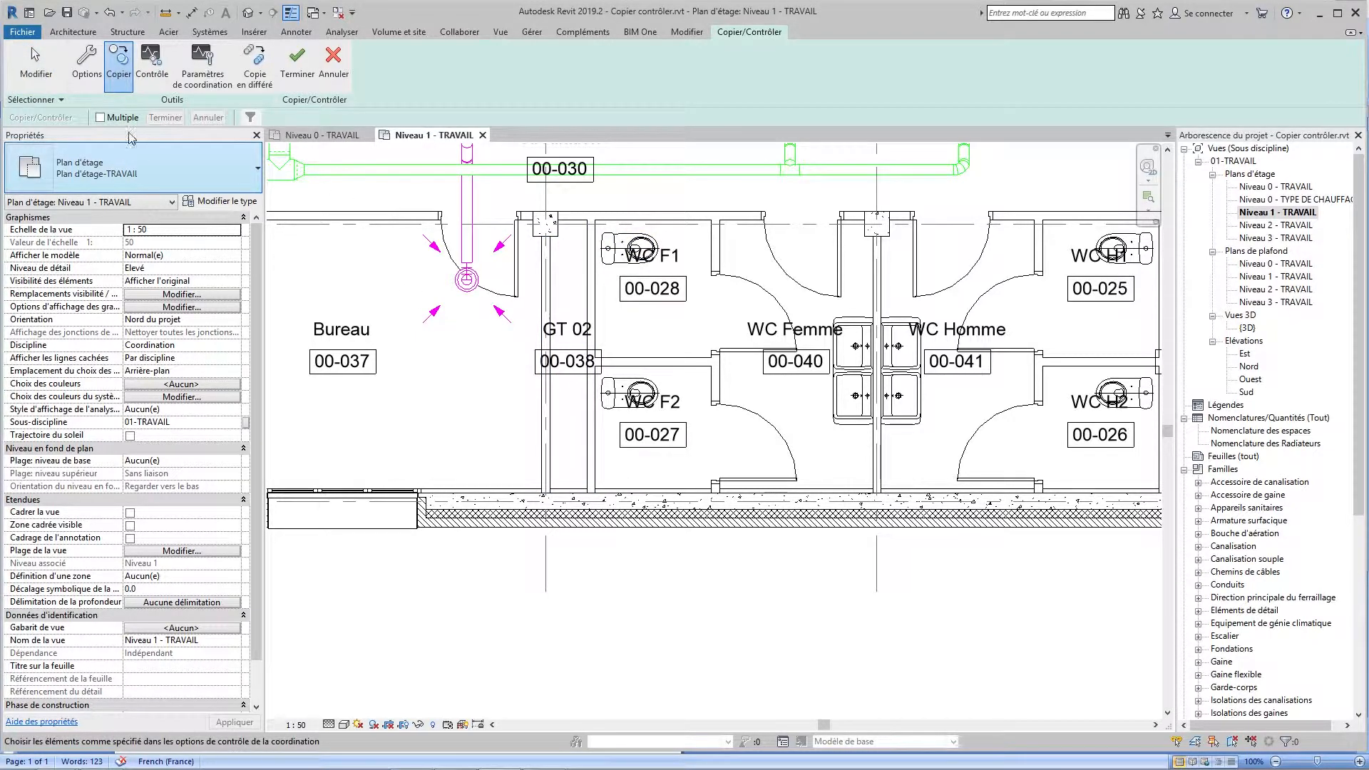
{"action": "left_click", "coordinate": [100, 118]}
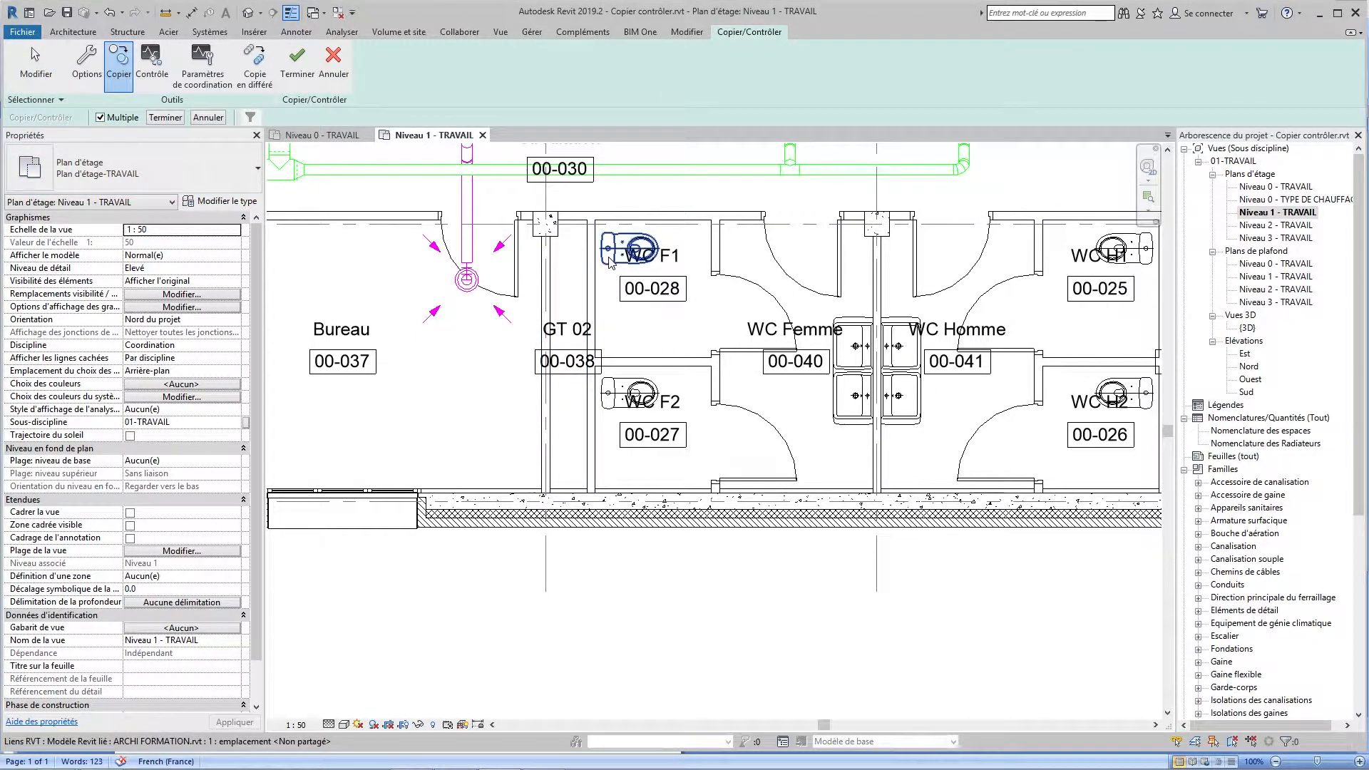
{"action": "left_click", "coordinate": [629, 395]}
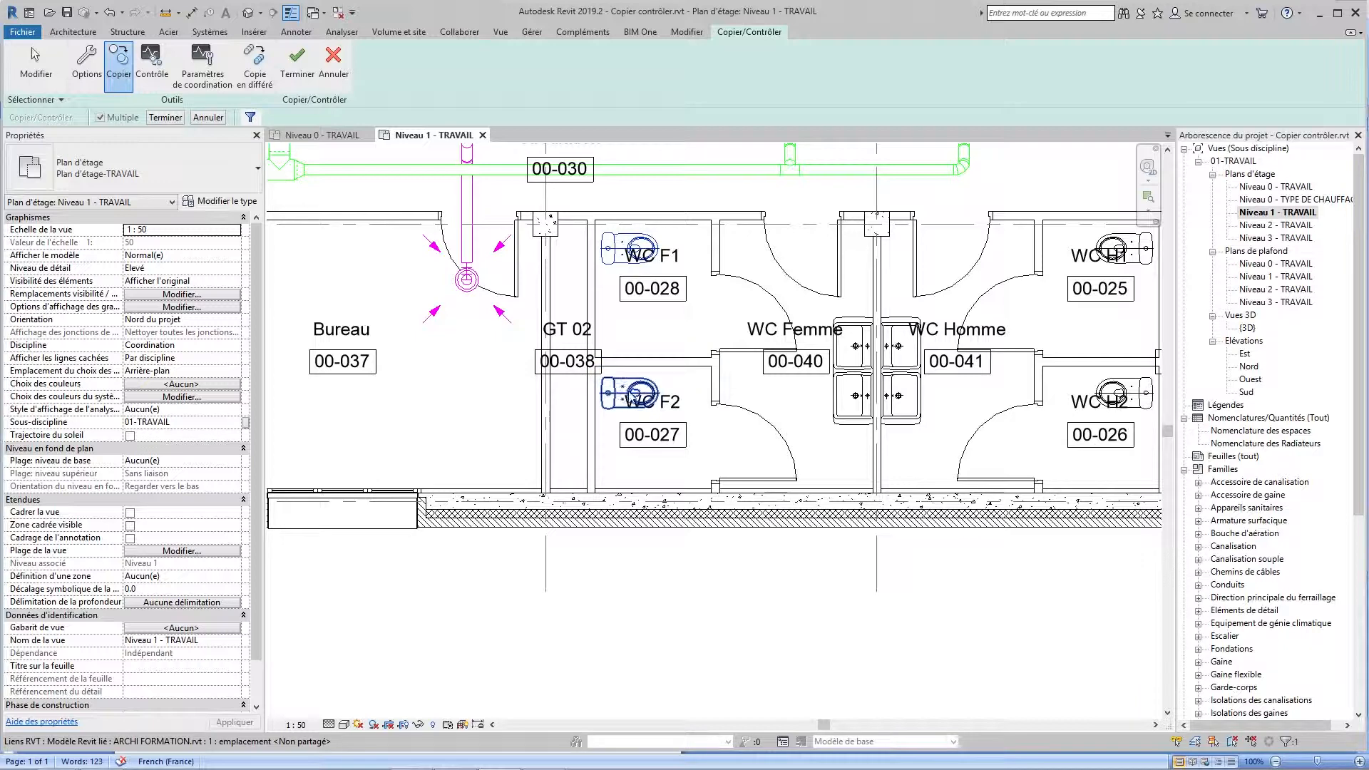
{"action": "left_click", "coordinate": [1116, 394]}
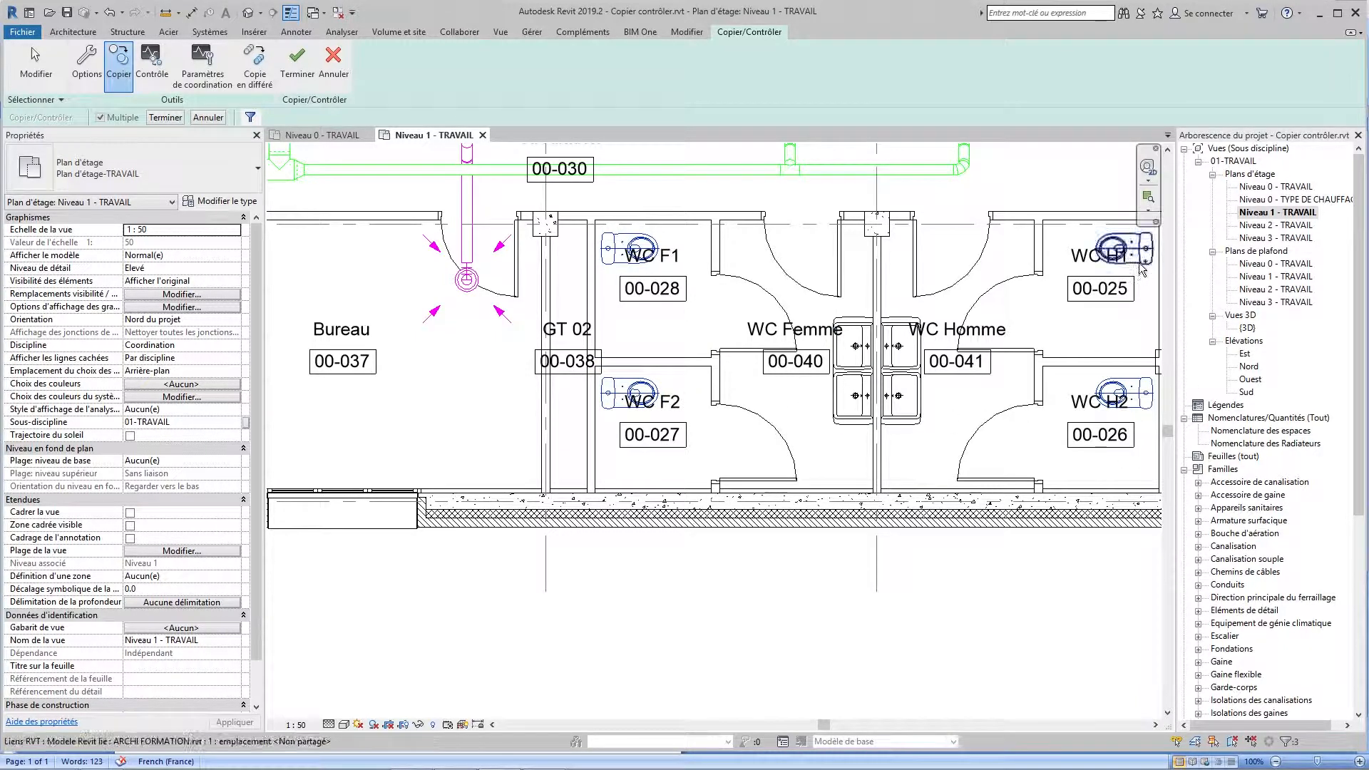
{"action": "left_click", "coordinate": [1116, 249]}
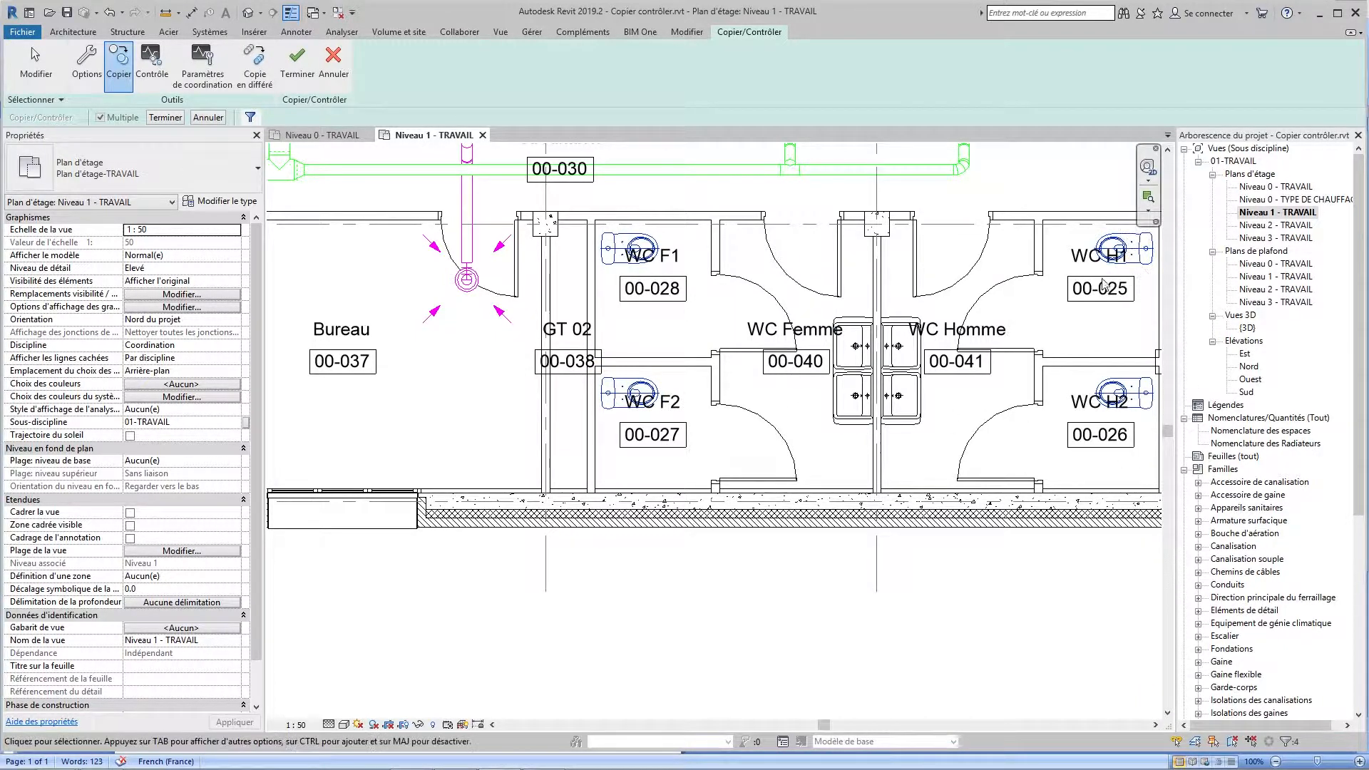
{"action": "left_click", "coordinate": [165, 117]}
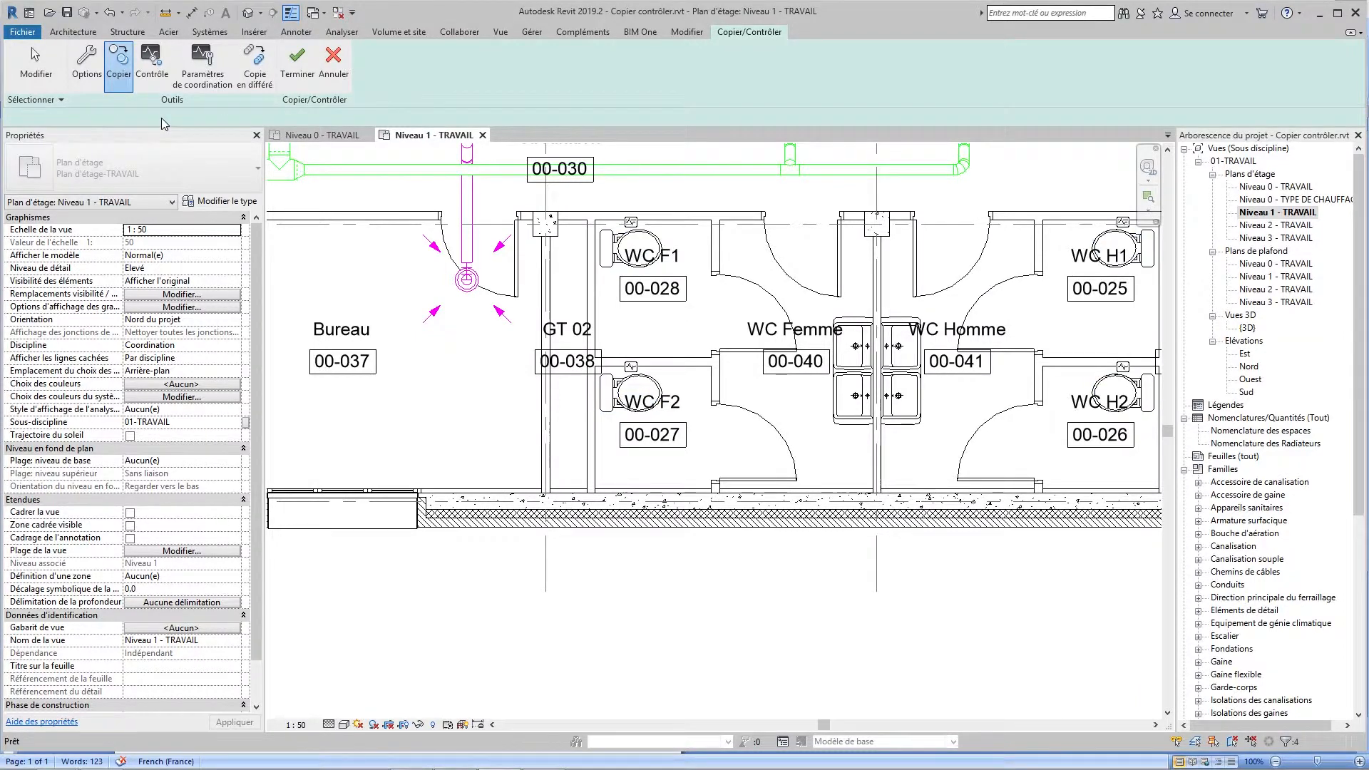
{"action": "left_click", "coordinate": [842, 33]}
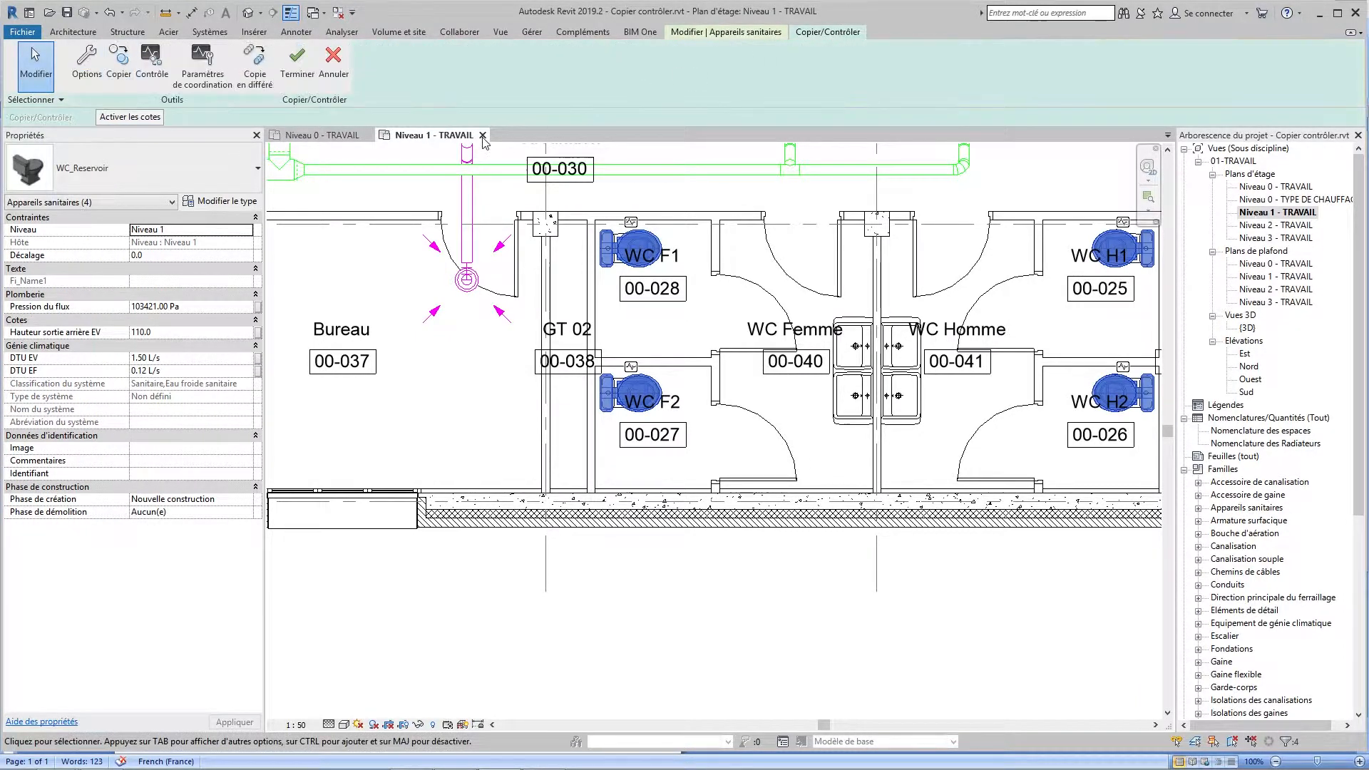
{"action": "left_click", "coordinate": [298, 68]}
Temporarily hide the room tag of WC F1 and inspect the copied WC_Reservoir toilet in that room.
{"action": "scroll", "coordinate": [584, 425], "scroll_direction": "up", "scroll_amount": 5}
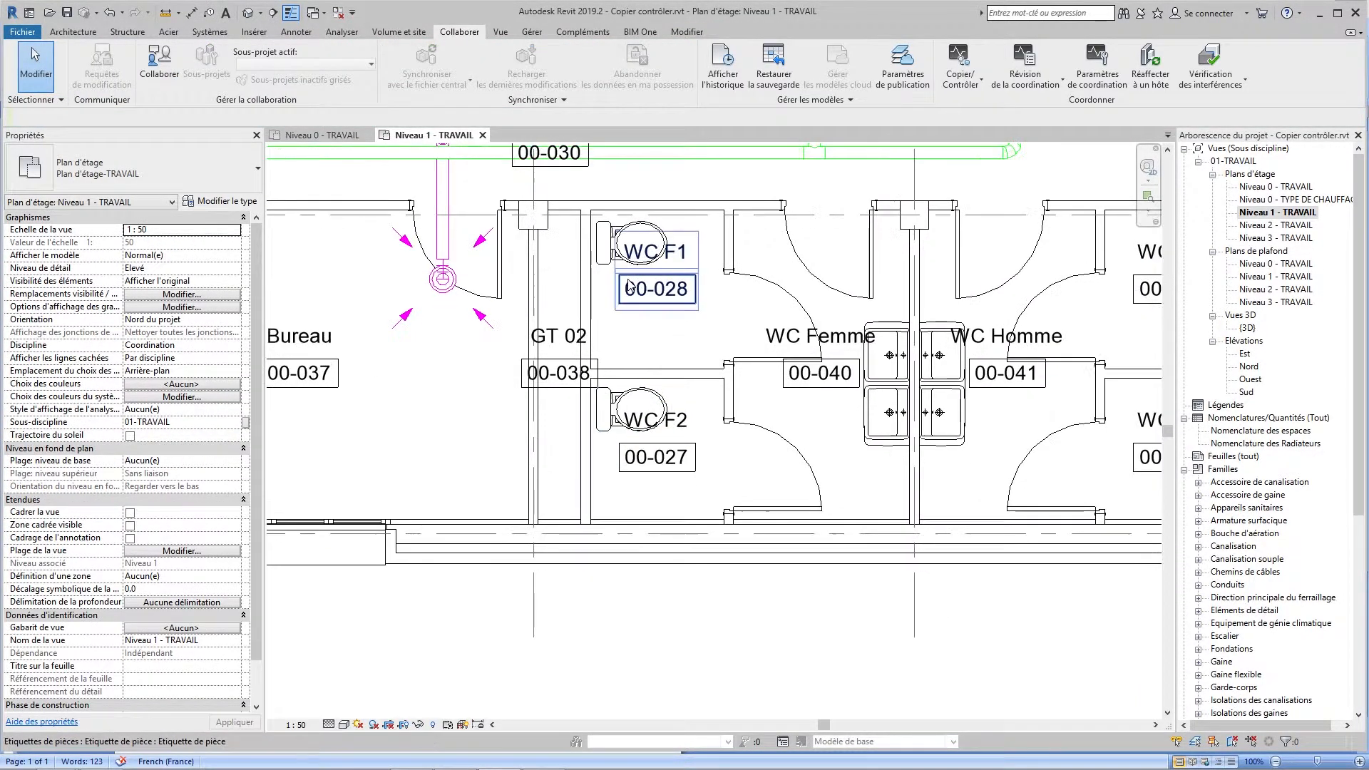
{"action": "middle_click_drag", "start_coordinate": [584, 425], "coordinate": [561, 536]}
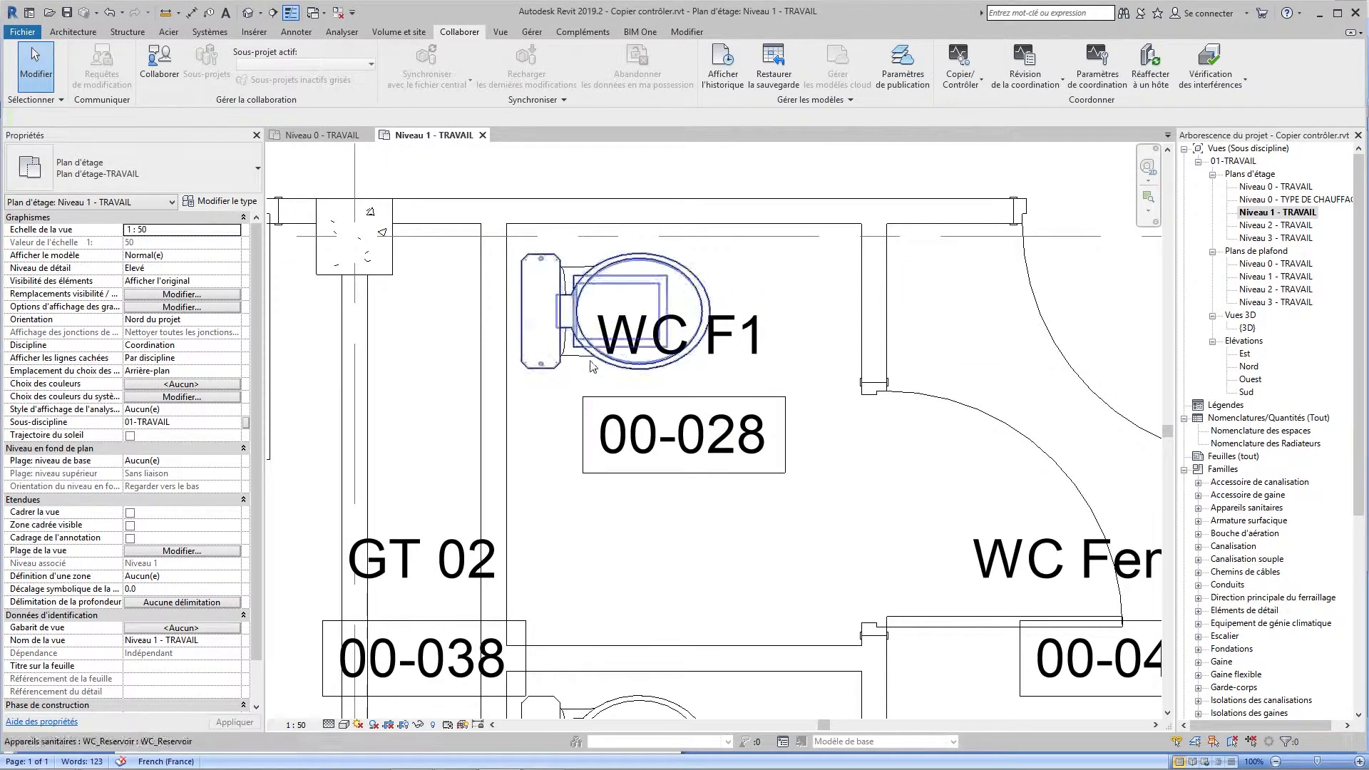
{"action": "left_click", "coordinate": [715, 403]}
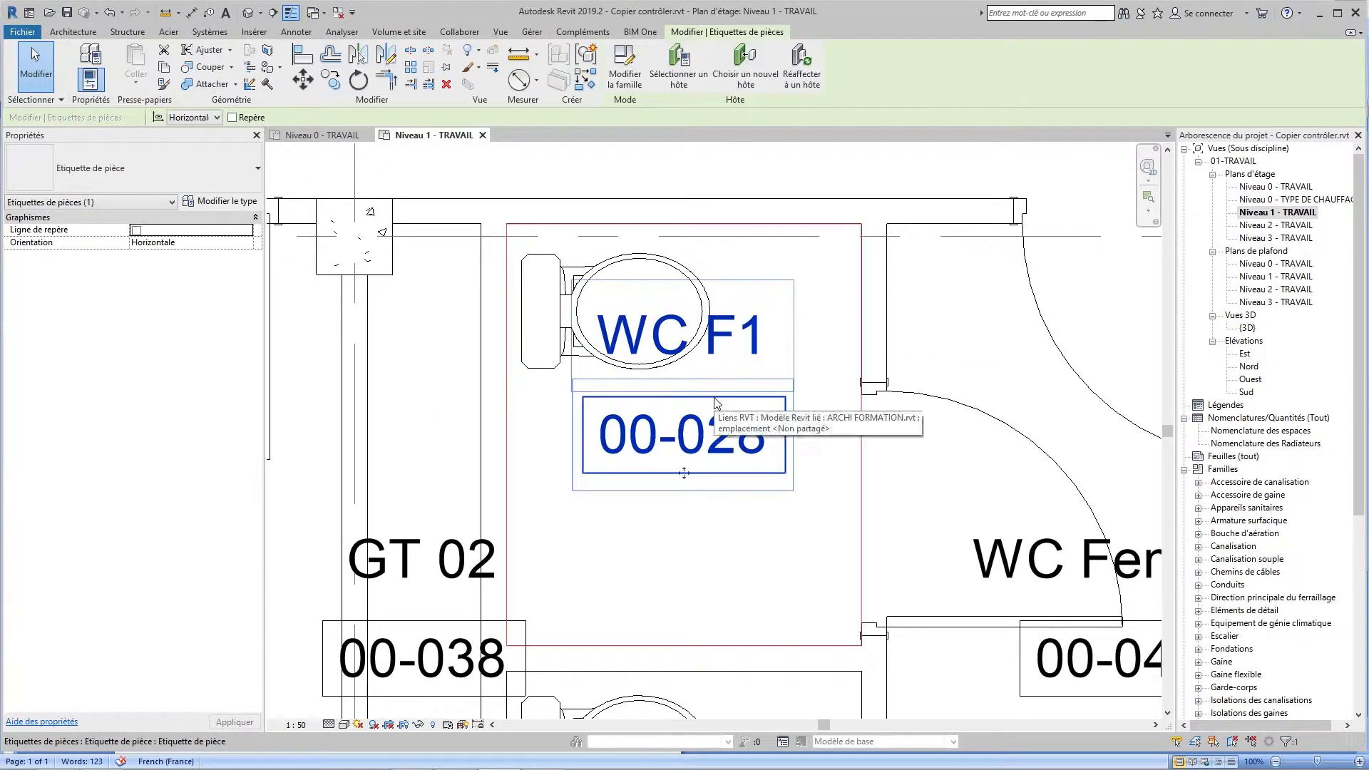
{"action": "left_click", "coordinate": [418, 724]}
{"action": "left_click", "coordinate": [454, 690]}
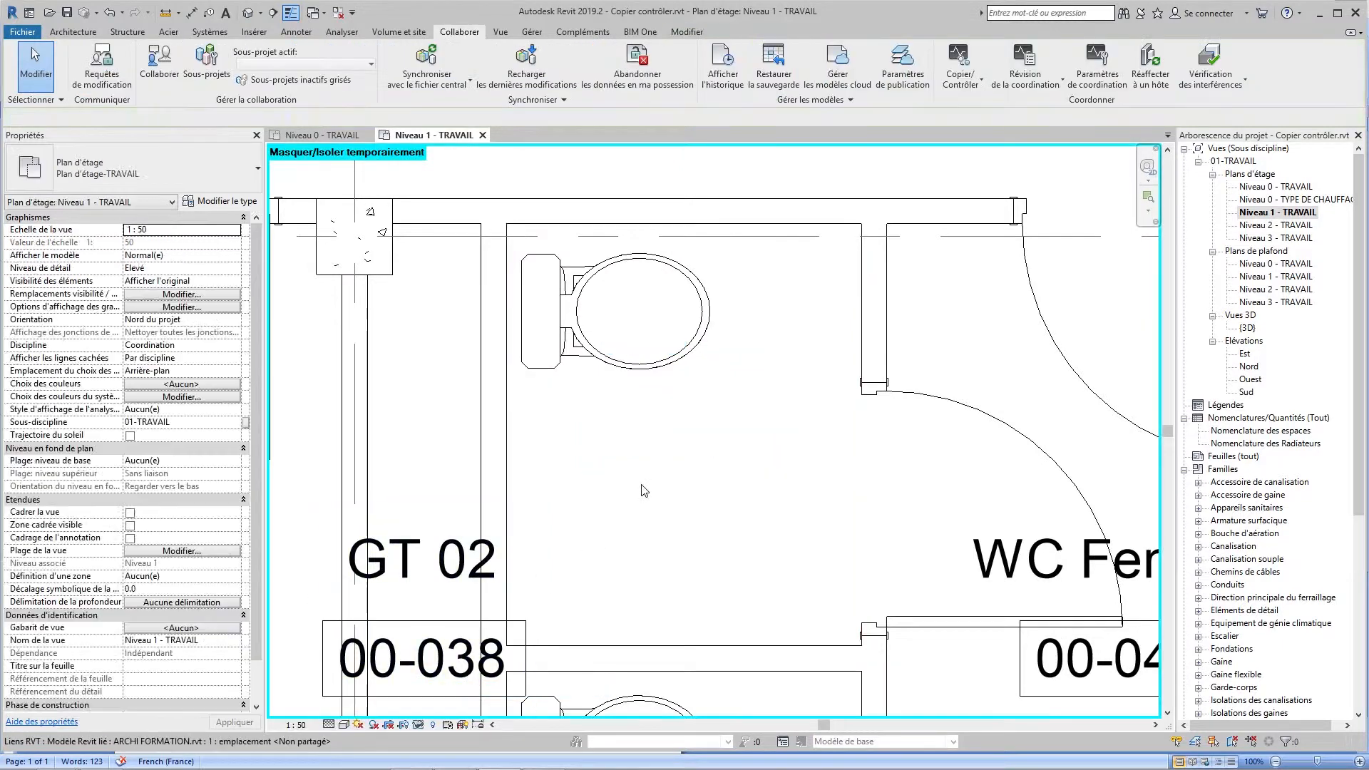
{"action": "left_click", "coordinate": [617, 368]}
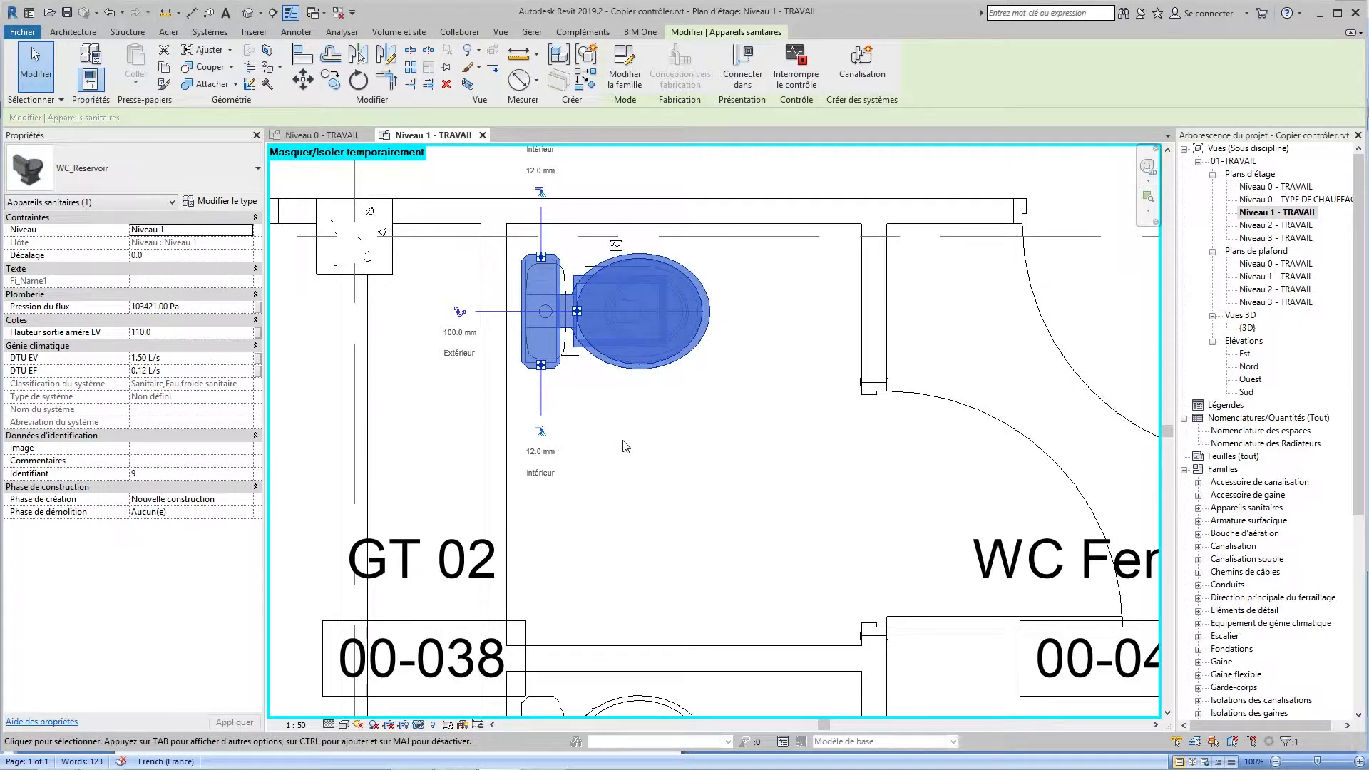
{"action": "left_click", "coordinate": [706, 499]}
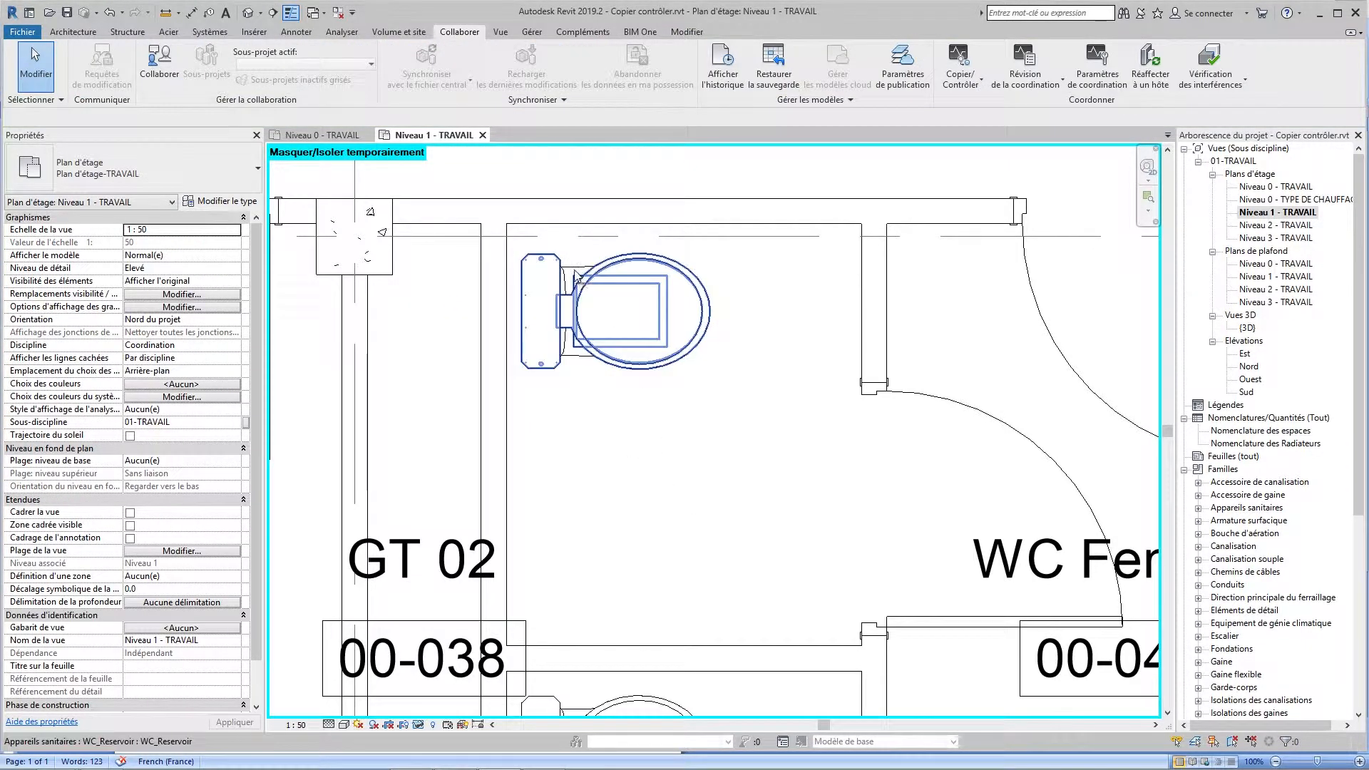
In the Niveau 1 plan's visibility overrides, switch the display settings of the ARCHI FORMATION.rvt link to Personnalisé.
{"action": "scroll", "coordinate": [575, 275], "scroll_direction": "down", "scroll_amount": 1}
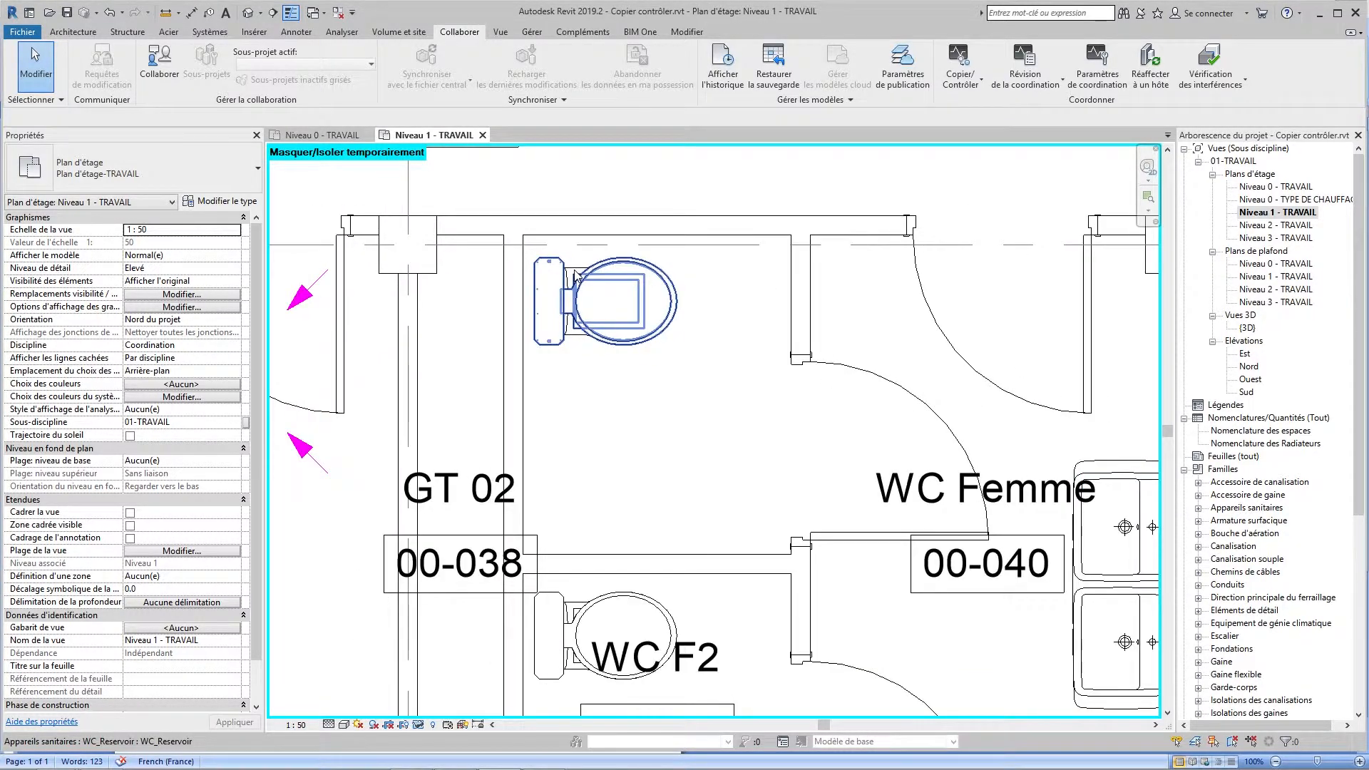
{"action": "scroll", "coordinate": [579, 278], "scroll_direction": "down", "scroll_amount": 1}
{"action": "scroll", "coordinate": [621, 411], "scroll_direction": "up", "scroll_amount": 2}
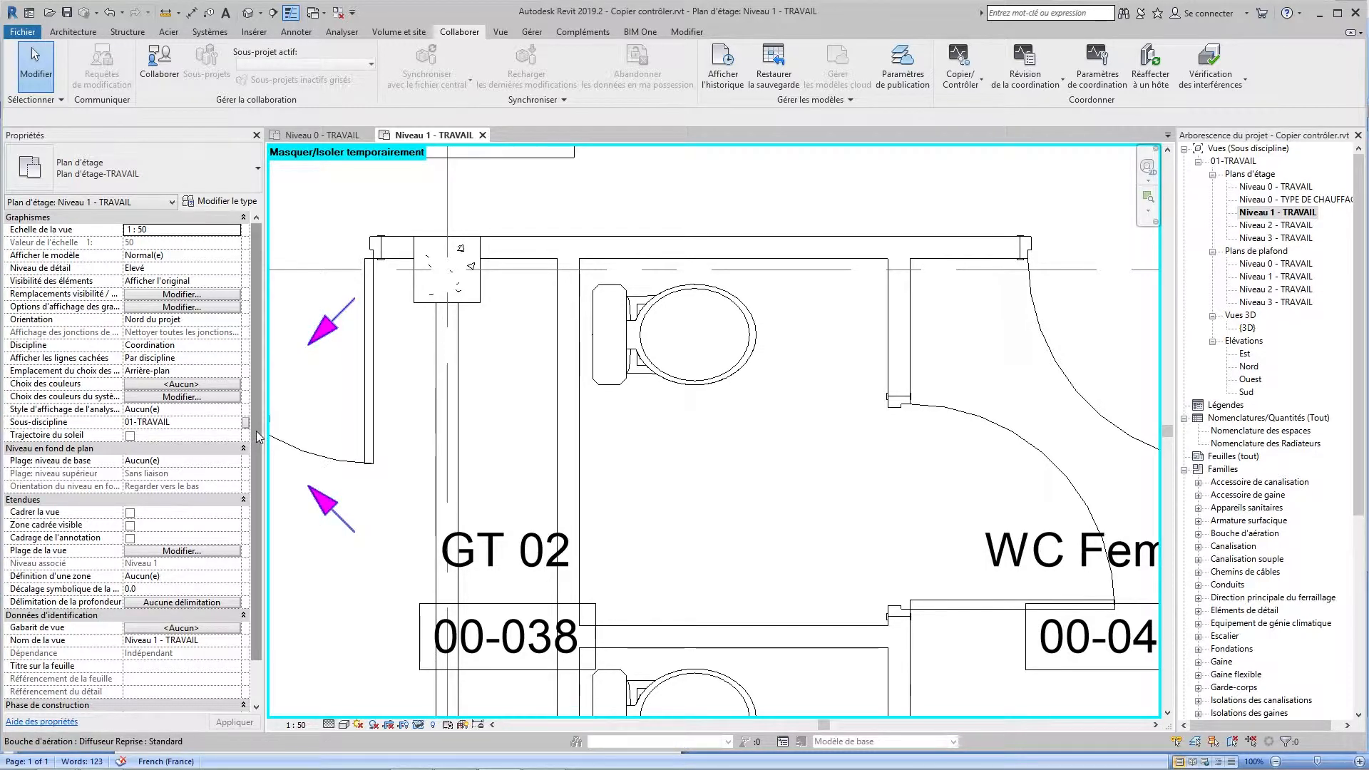
{"action": "left_click", "coordinate": [152, 295]}
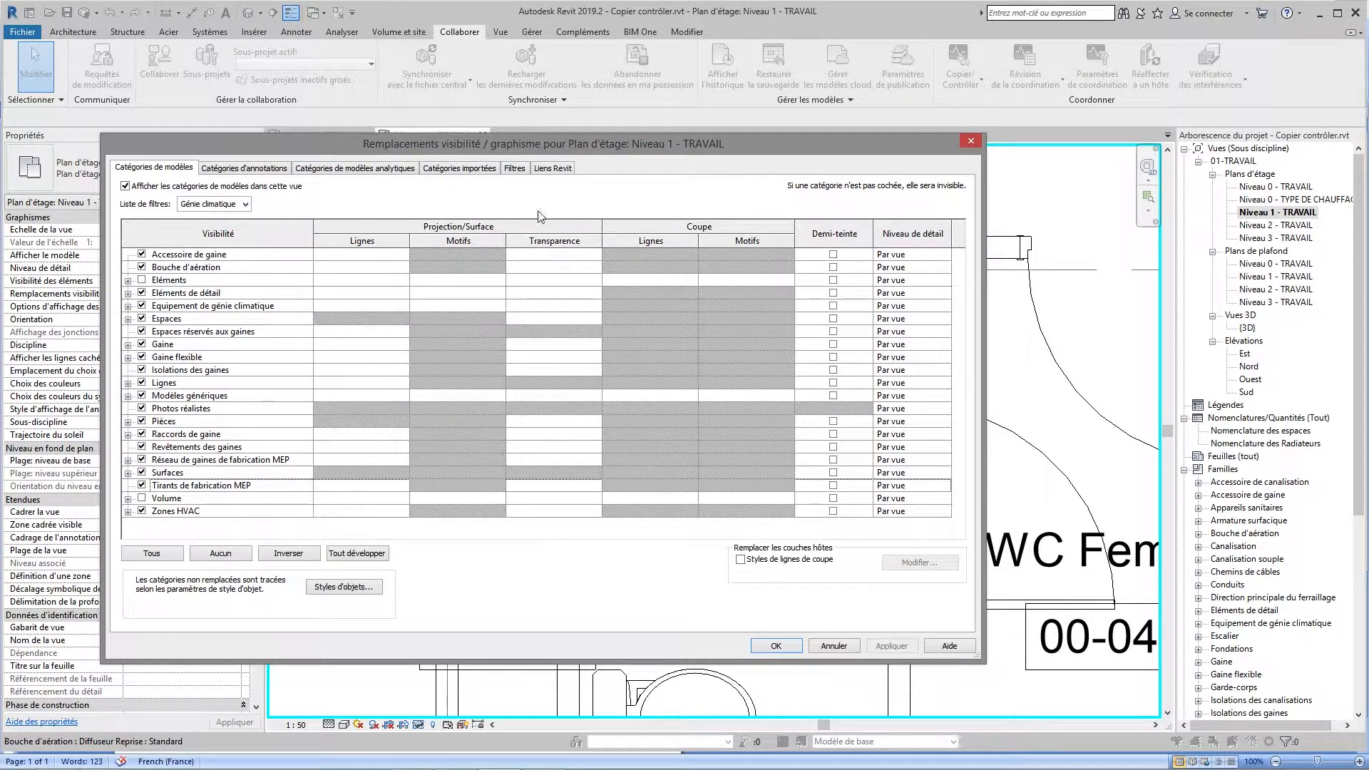
{"action": "left_click", "coordinate": [554, 169]}
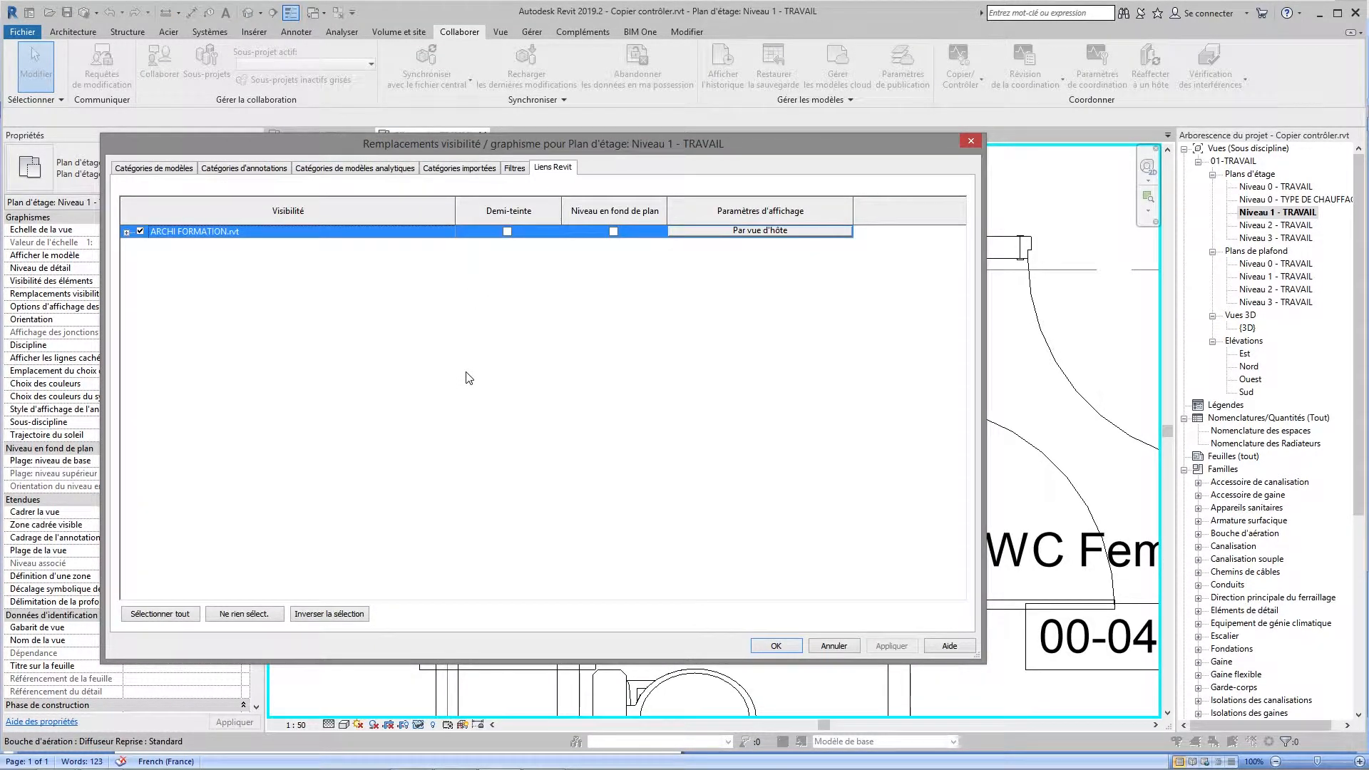
{"action": "left_click", "coordinate": [205, 236]}
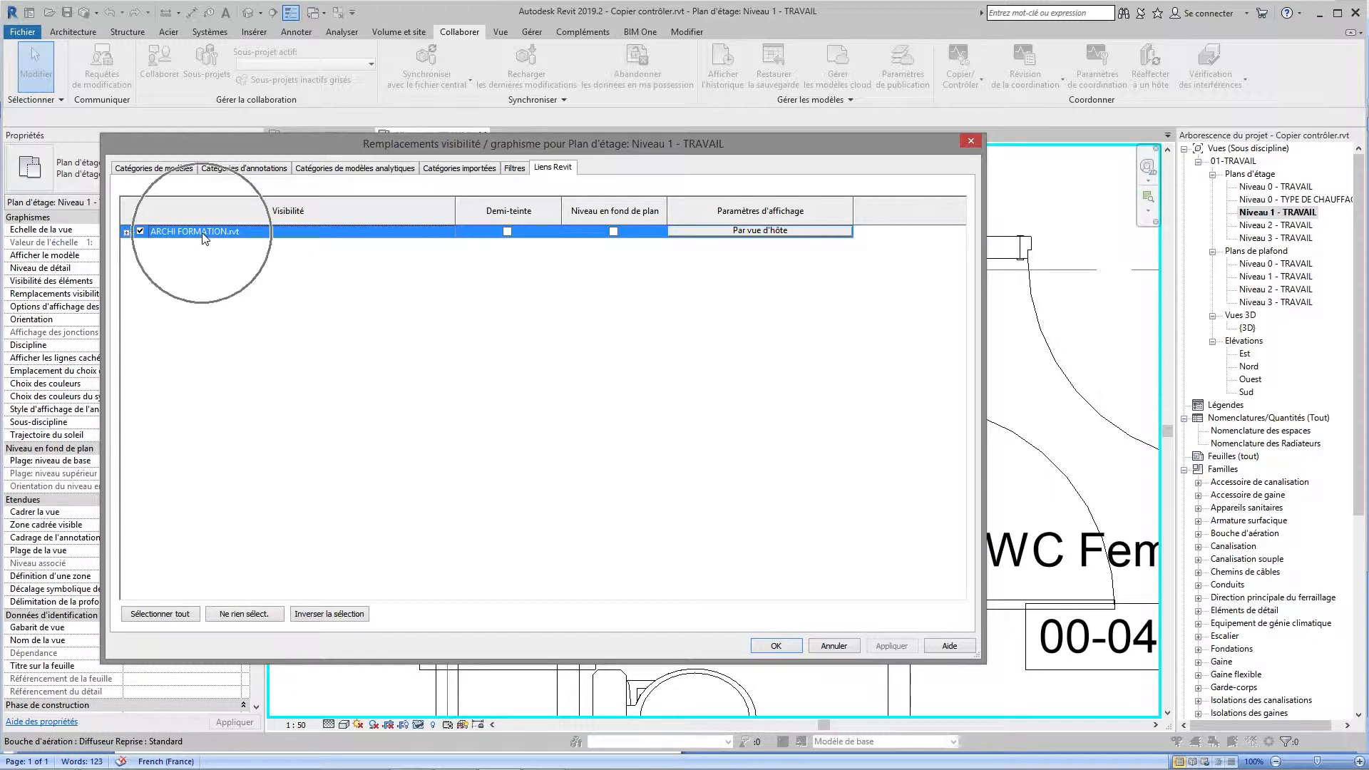
{"action": "left_click", "coordinate": [741, 232]}
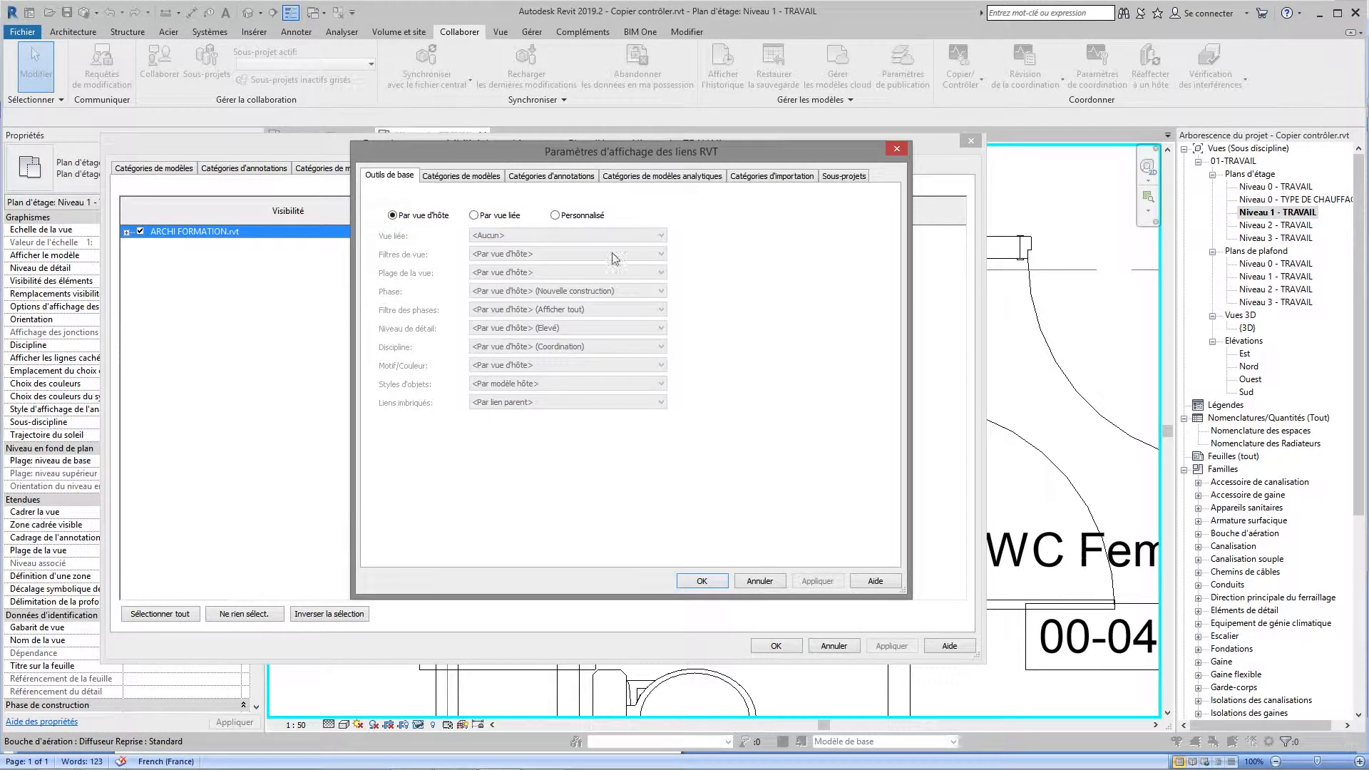
{"action": "left_click", "coordinate": [554, 215]}
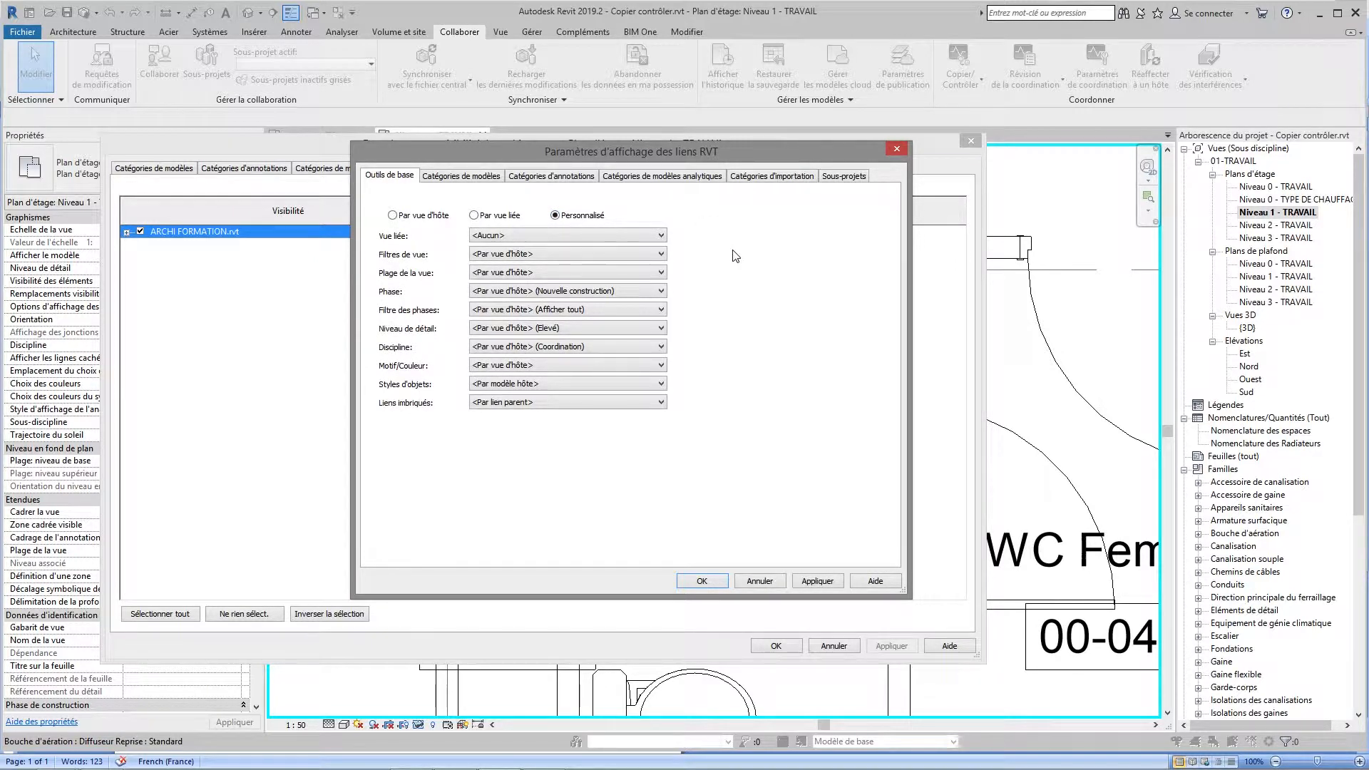
Set the link's model categories to Personnalisé and add Canalisation to the category filter list.
{"action": "left_click", "coordinate": [468, 177]}
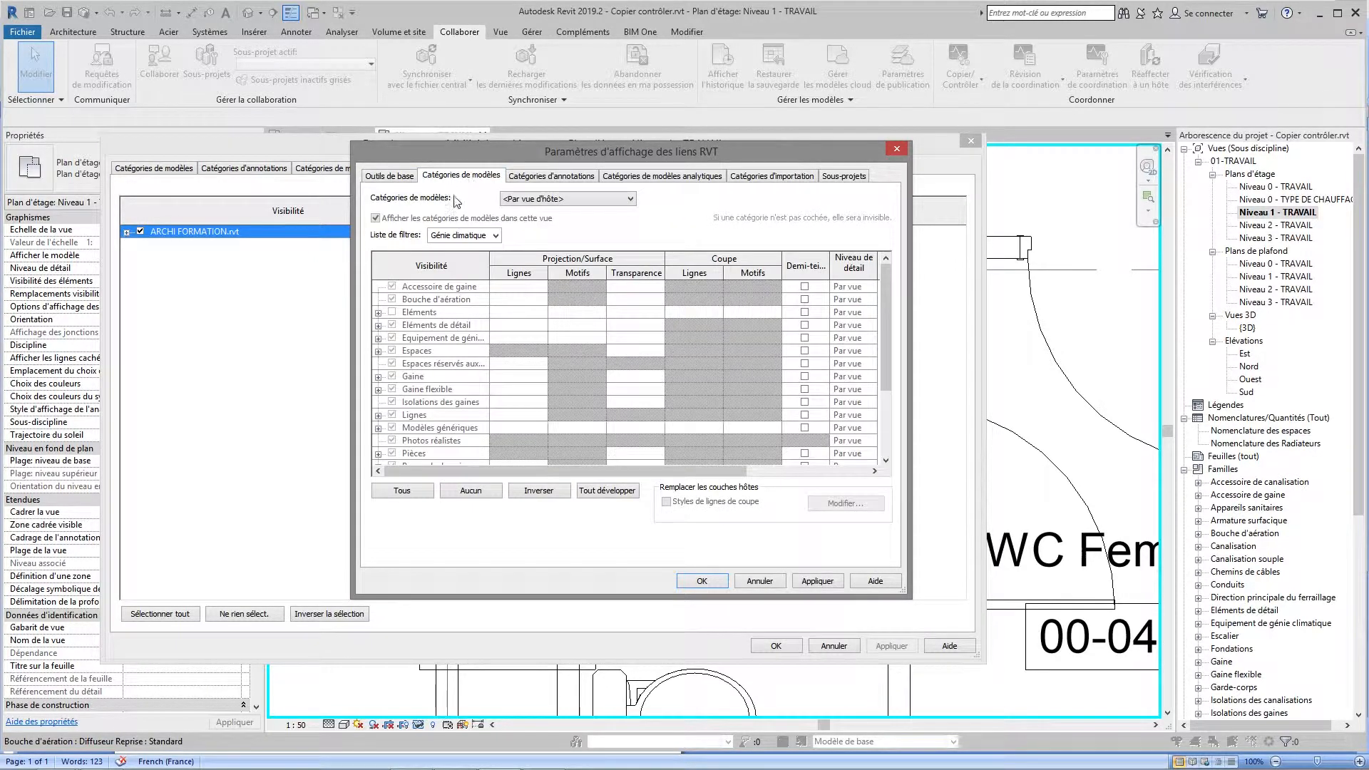
{"action": "left_click", "coordinate": [579, 199]}
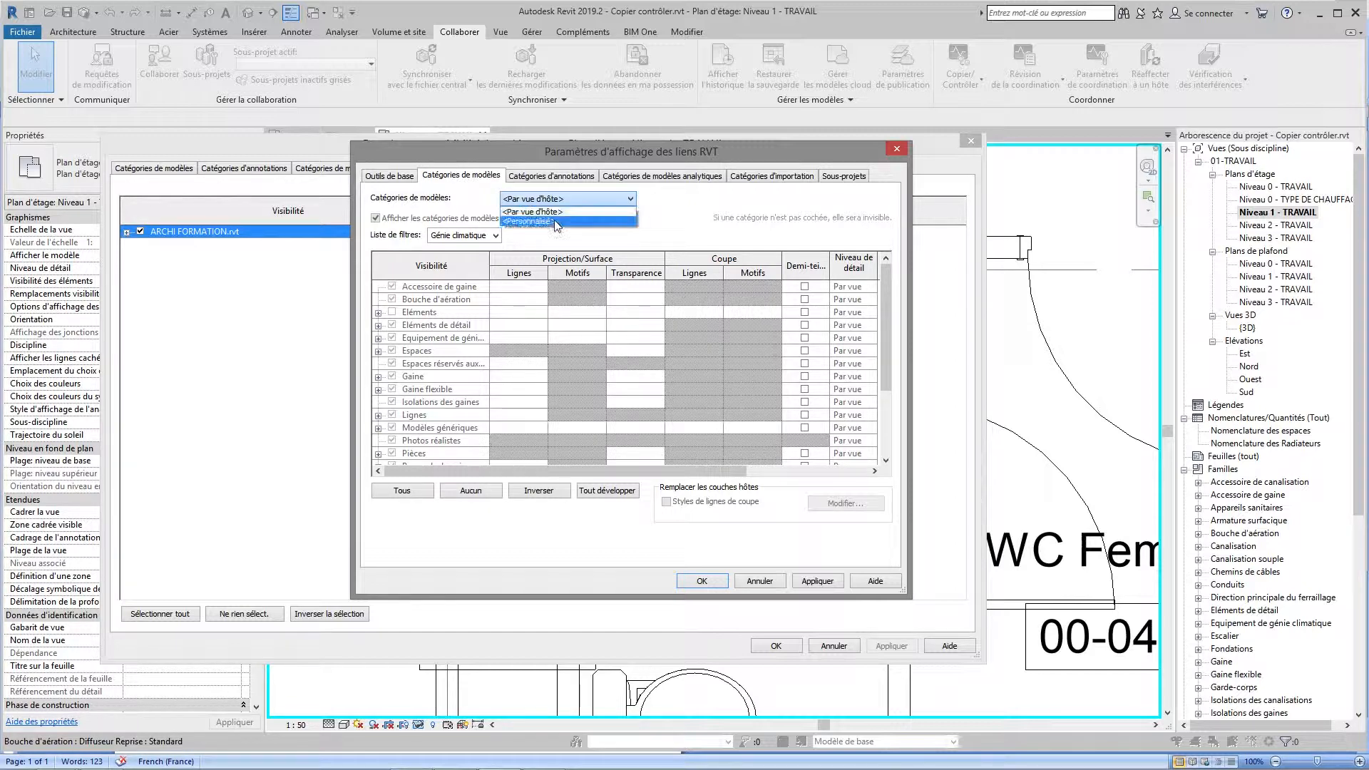
{"action": "left_click", "coordinate": [556, 223]}
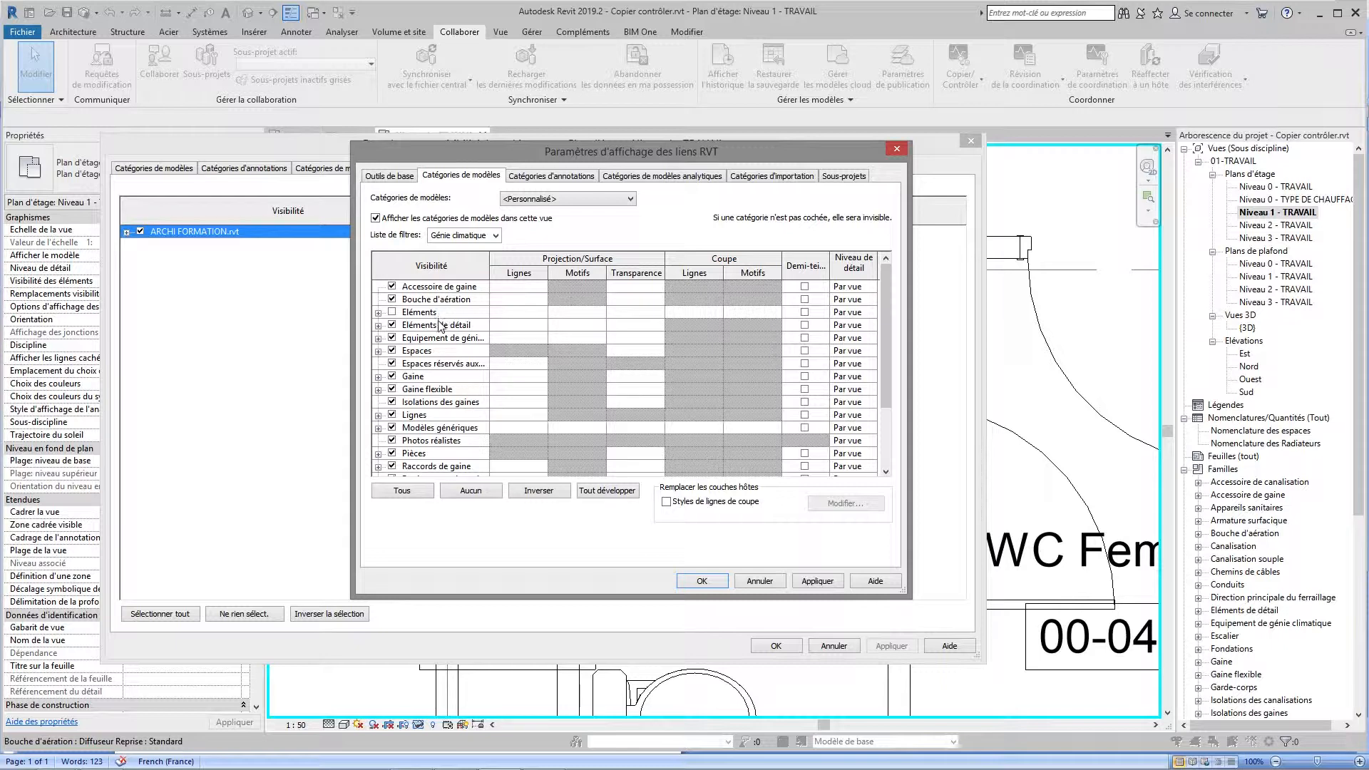
{"action": "left_click", "coordinate": [495, 236]}
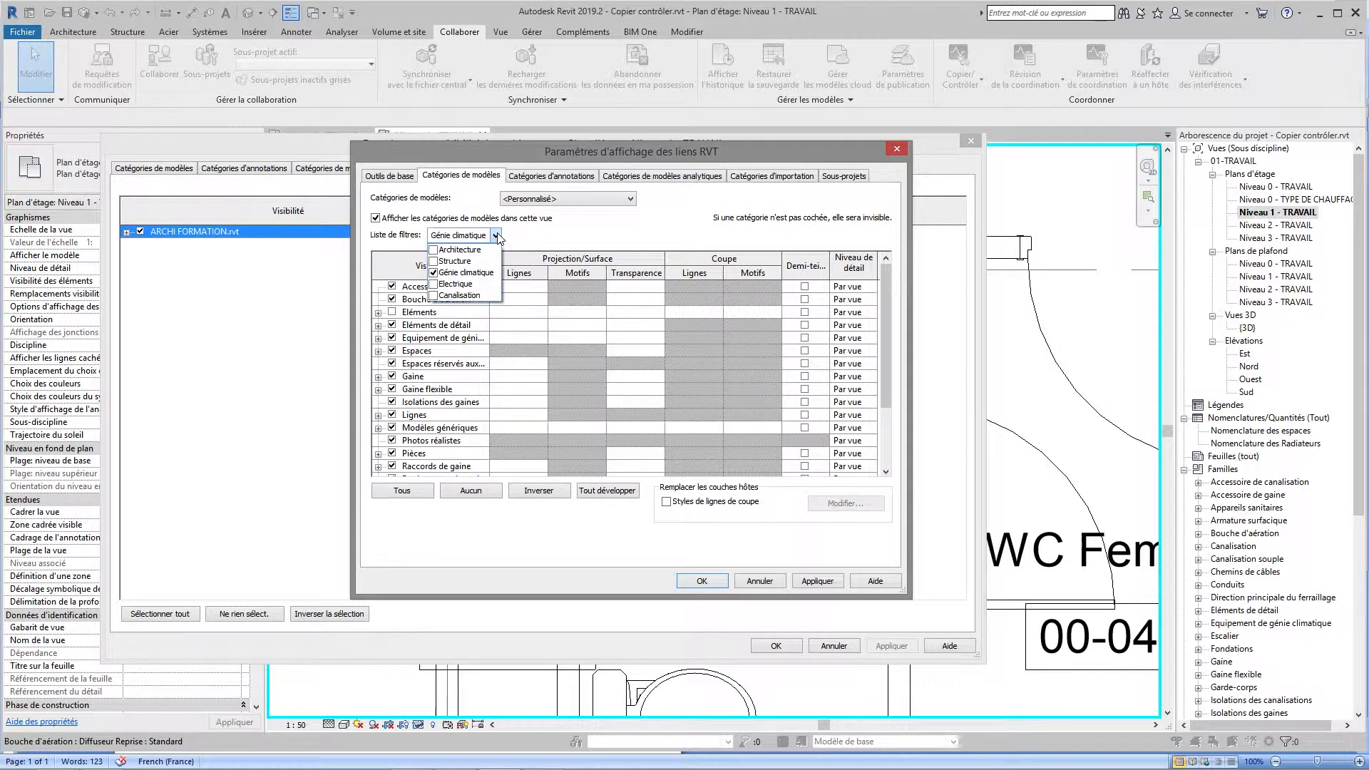
{"action": "left_click", "coordinate": [433, 295]}
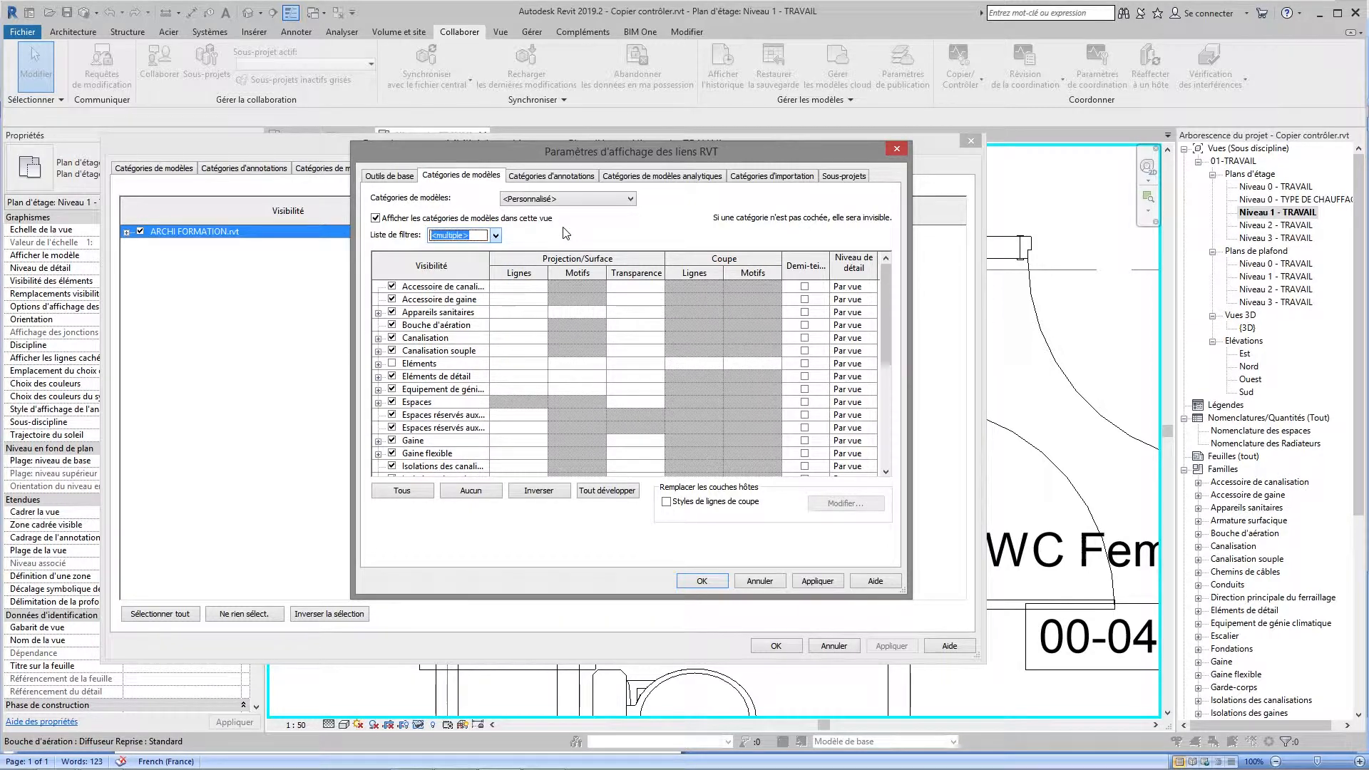
Hide the Appareils sanitaires category of the ARCHI FORMATION.rvt link and apply the visibility overrides to the Niveau 1 plan.
{"action": "left_click", "coordinate": [392, 312]}
{"action": "left_click", "coordinate": [695, 582]}
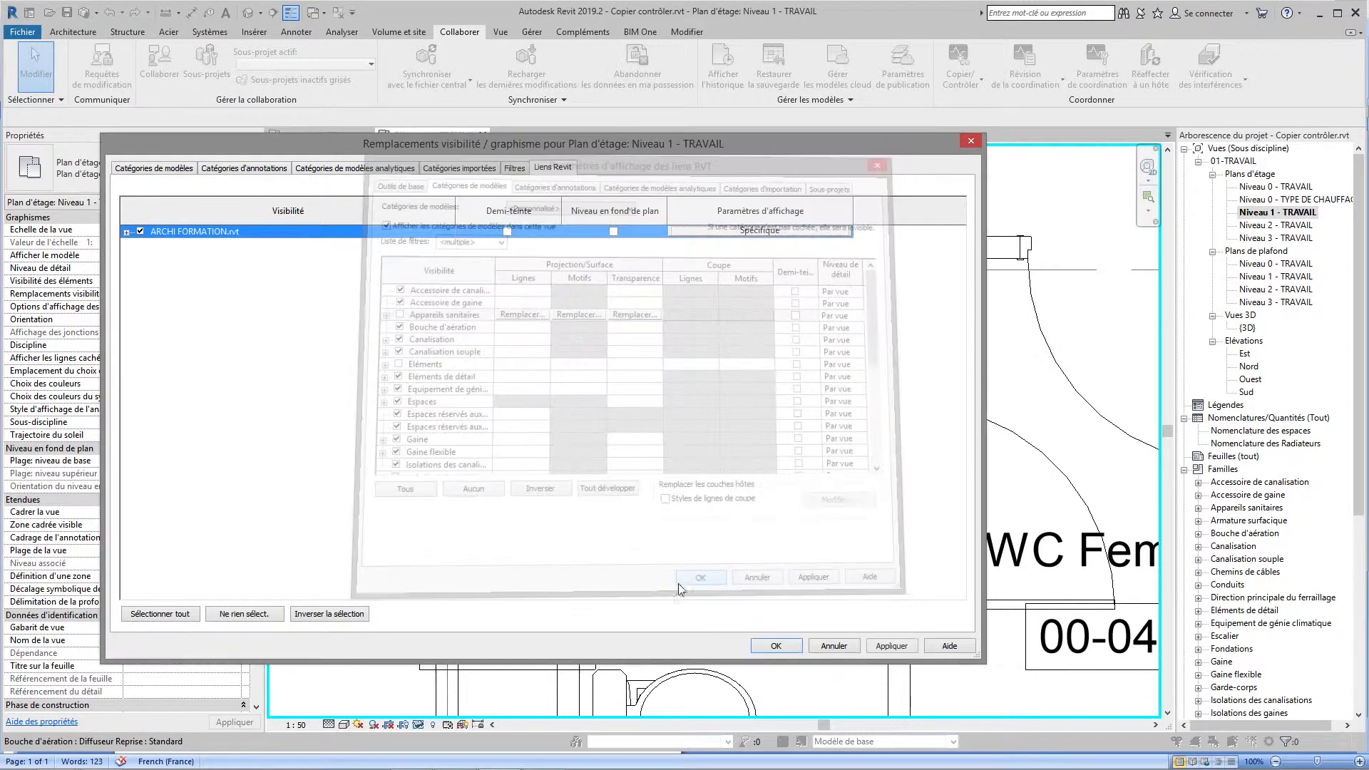
{"action": "left_click", "coordinate": [776, 646]}
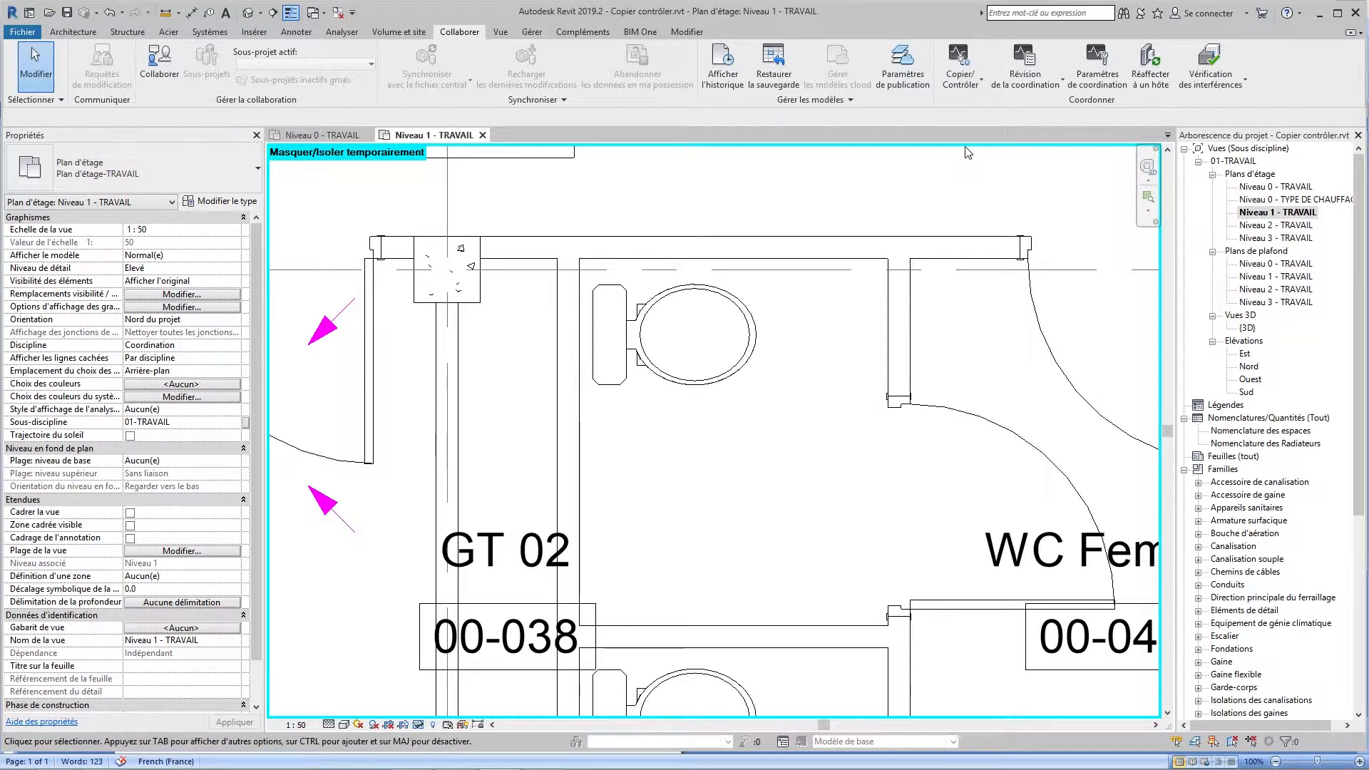
Review the project's coordination settings for new links, including the copy and correspondence behaviour by category, and close them without saving.
{"action": "left_click", "coordinate": [1034, 82]}
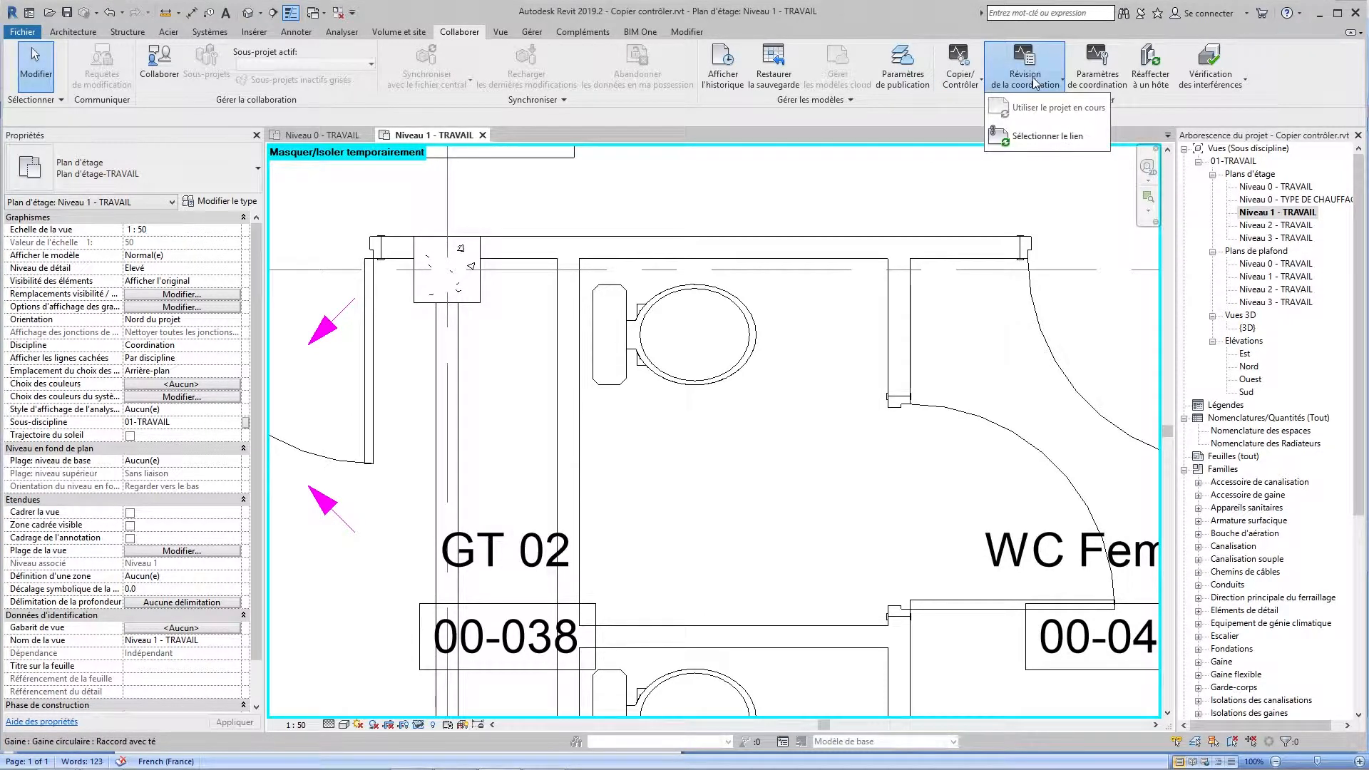
{"action": "left_click", "coordinate": [1103, 79]}
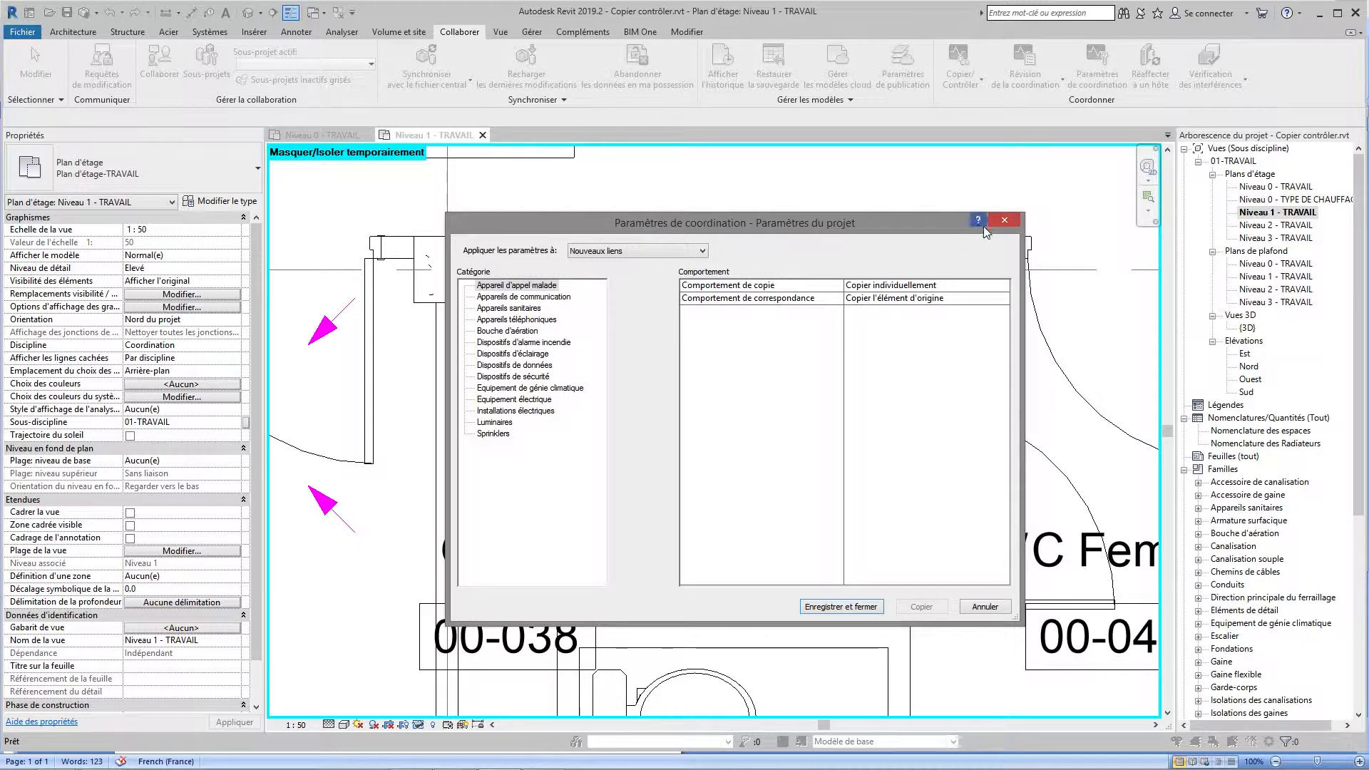
{"action": "left_click", "coordinate": [1006, 220]}
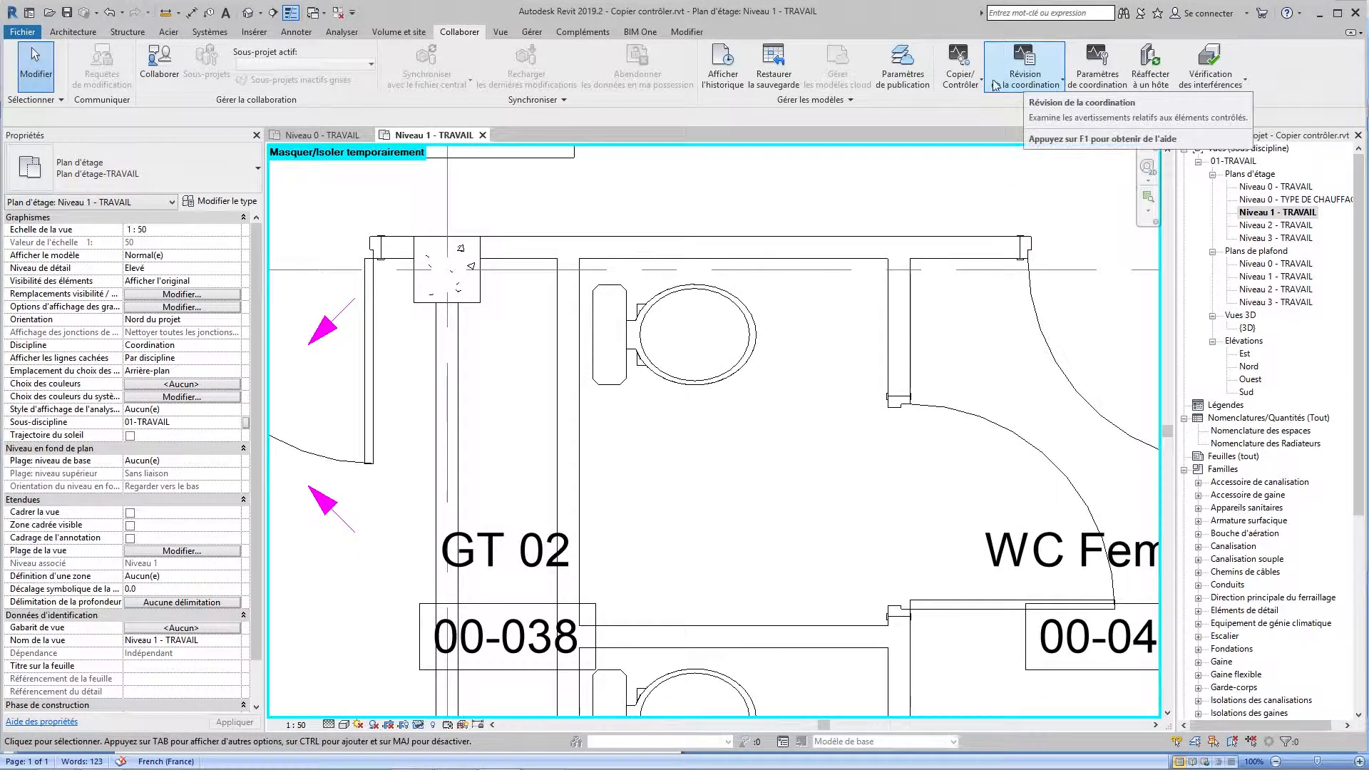
Start Copier/Contrôler on the ARCHI FORMATION.rvt link, examine the description of the Copie en différé tool, and cancel the session.
{"action": "left_click", "coordinate": [969, 83]}
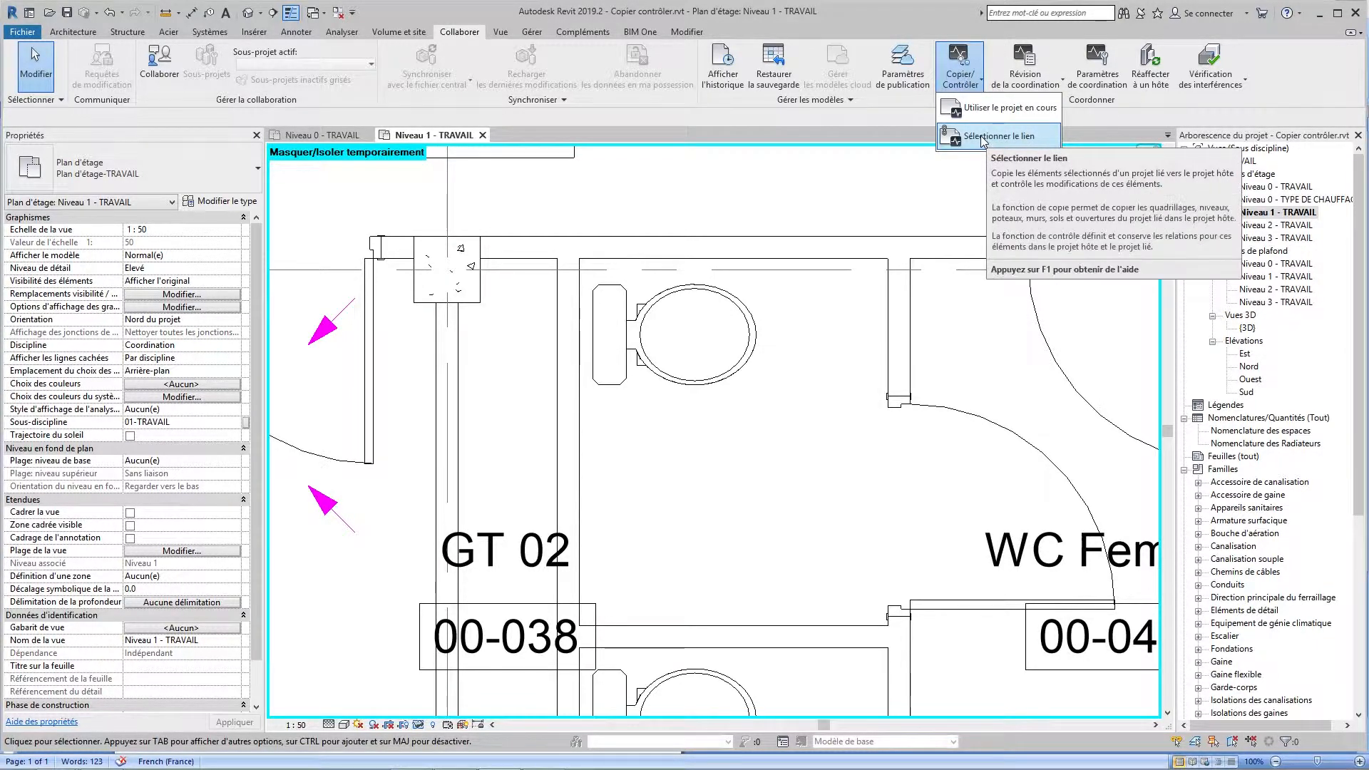
{"action": "left_click", "coordinate": [981, 138]}
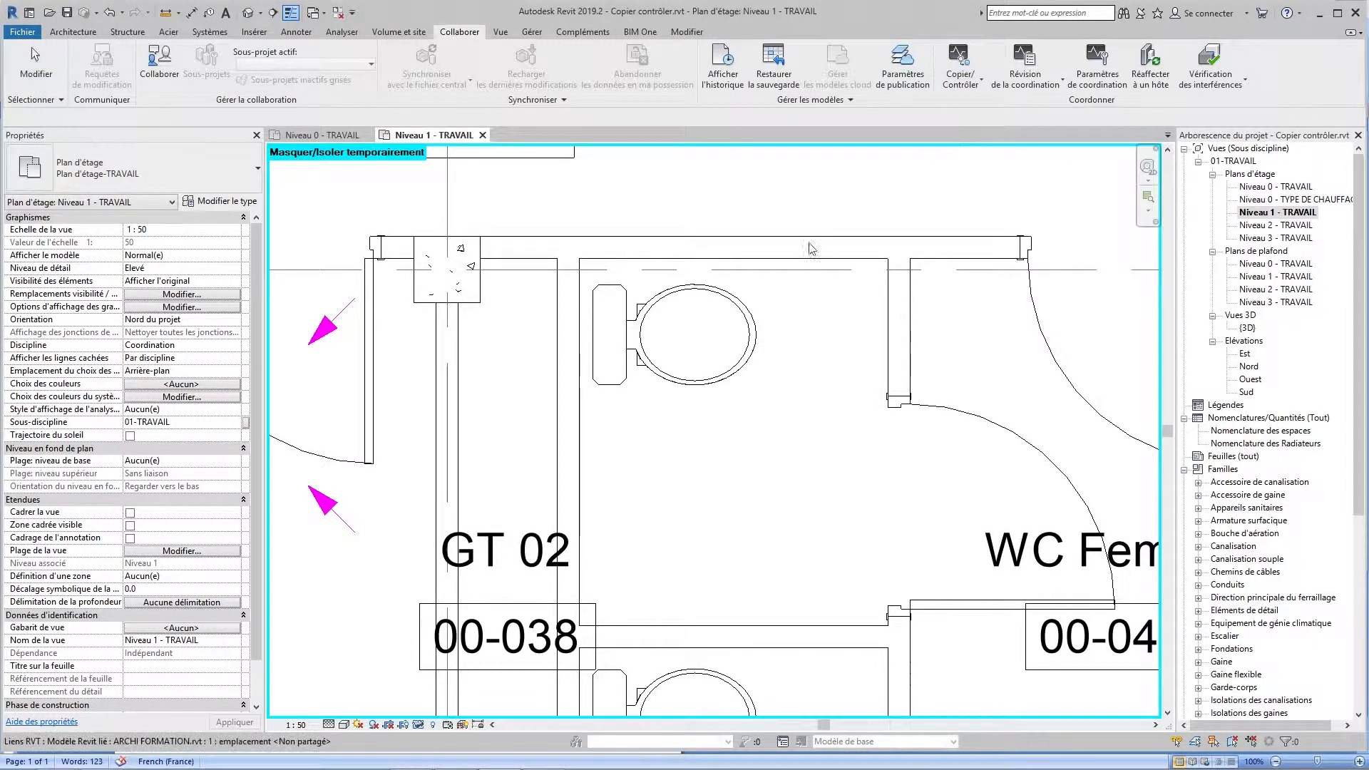
{"action": "scroll", "coordinate": [762, 249], "scroll_direction": "down", "scroll_amount": 1}
{"action": "left_click", "coordinate": [762, 250]}
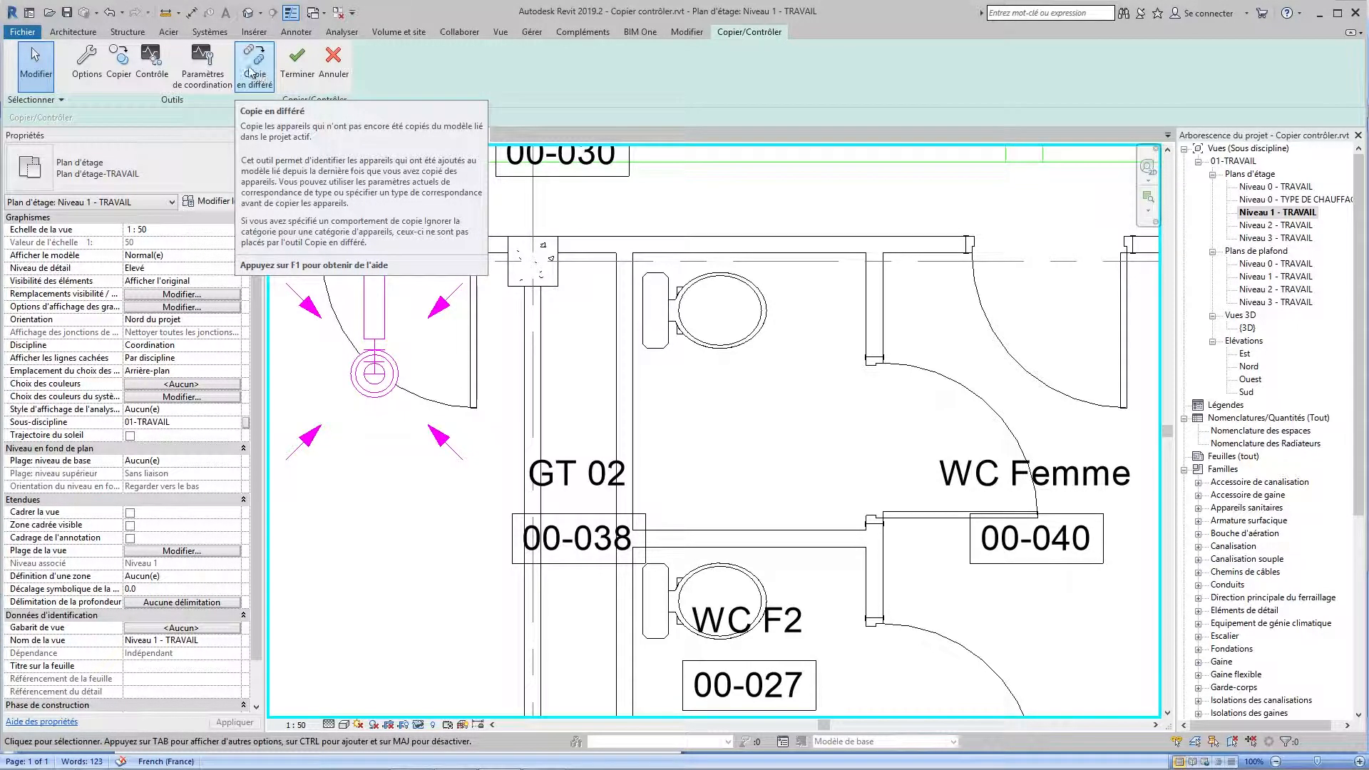
{"action": "left_click", "coordinate": [336, 68]}
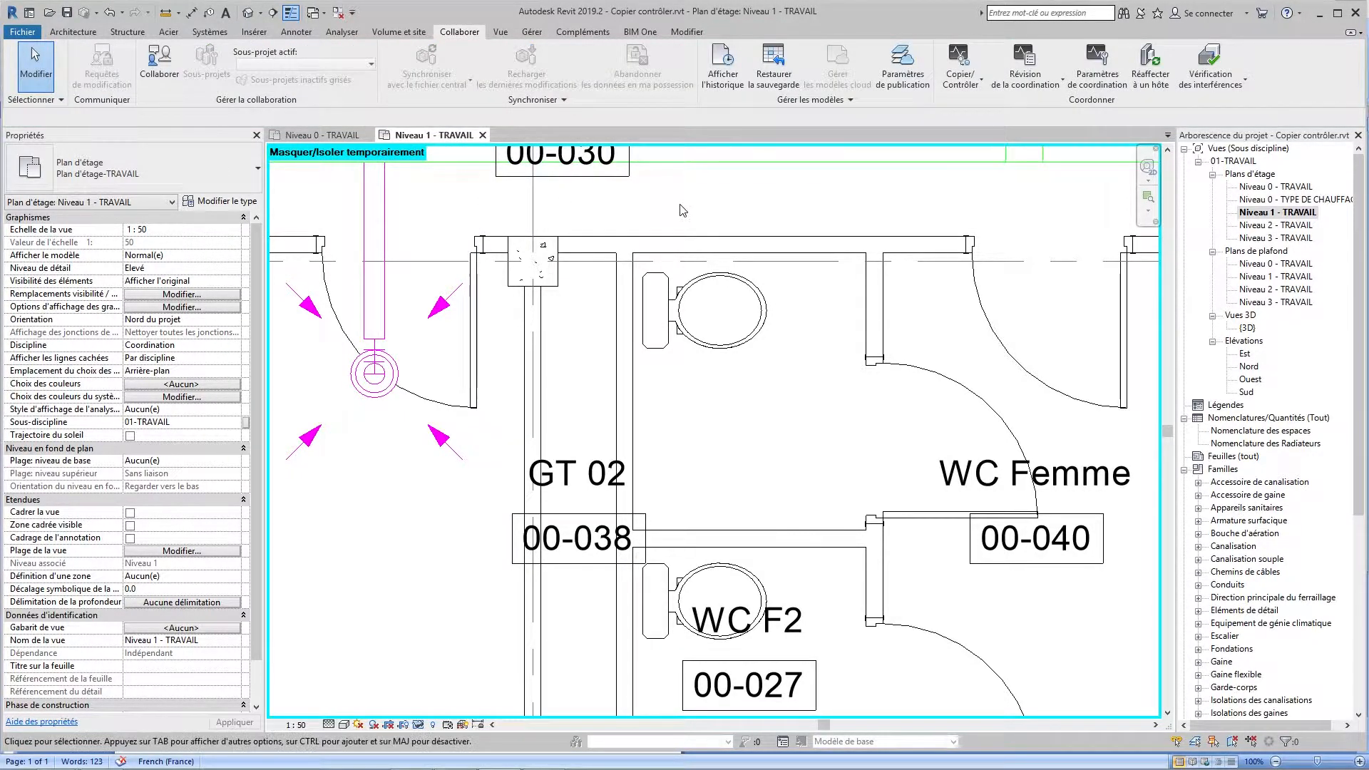
{"action": "scroll", "coordinate": [656, 203], "scroll_direction": "down", "scroll_amount": 3}
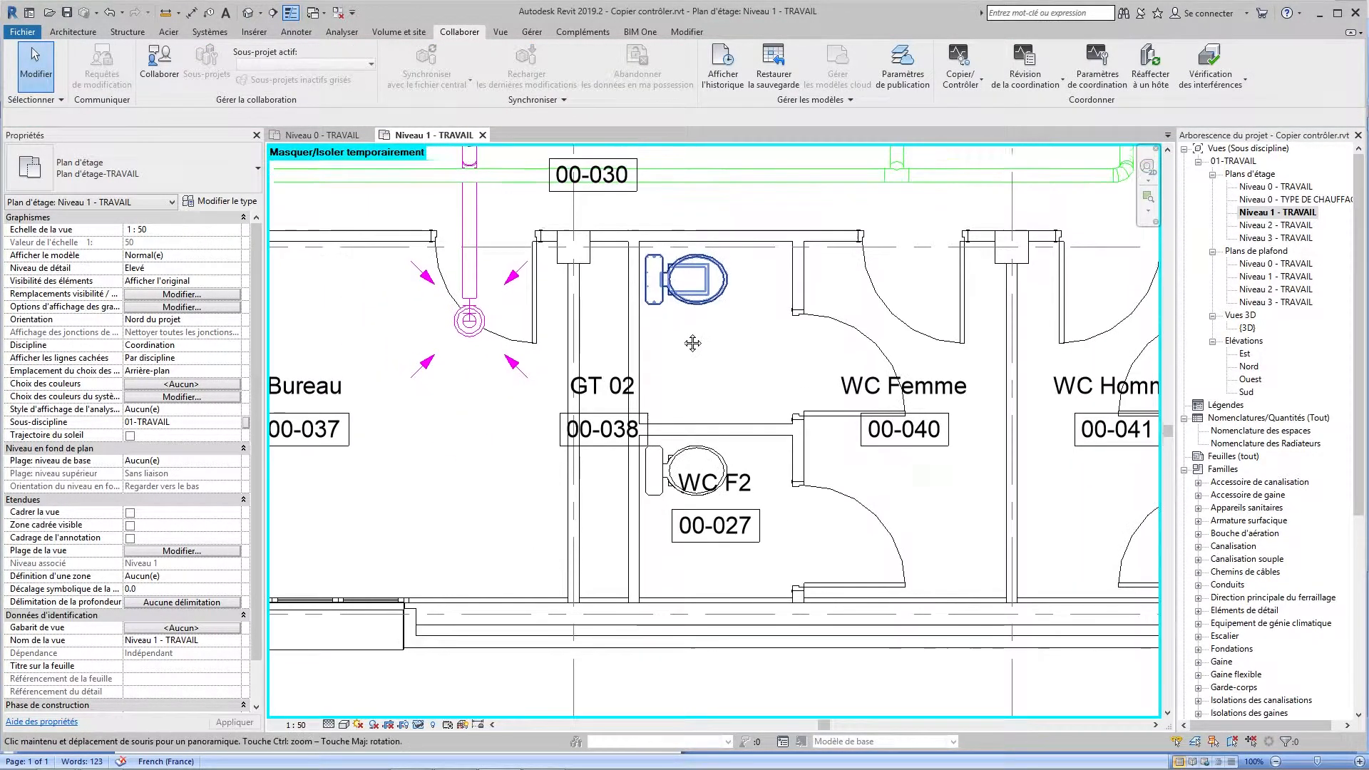
{"action": "middle_click_drag", "start_coordinate": [717, 309], "coordinate": [768, 317]}
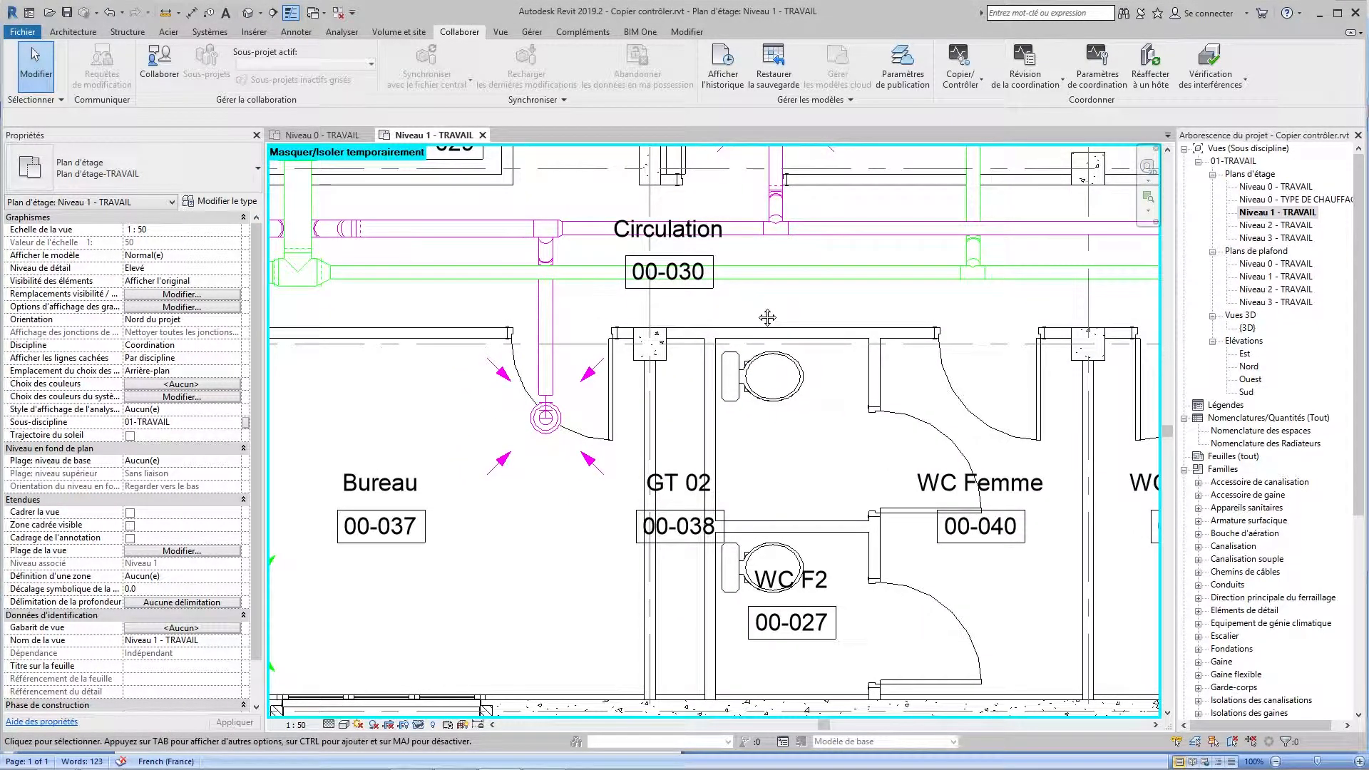